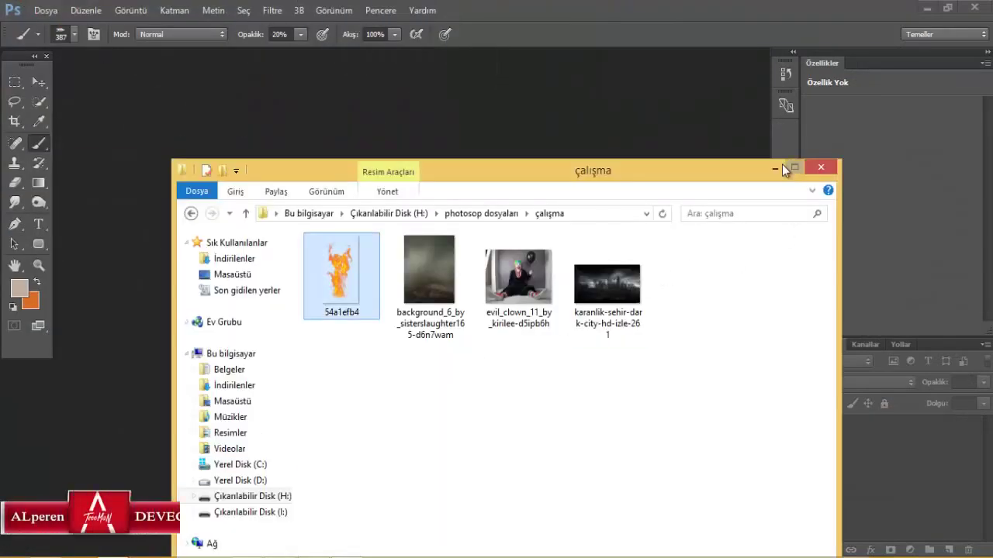
# Create a new blank 1280×720 pixel document
pyautogui.click(782, 165)
pyautogui.click(61, 14)
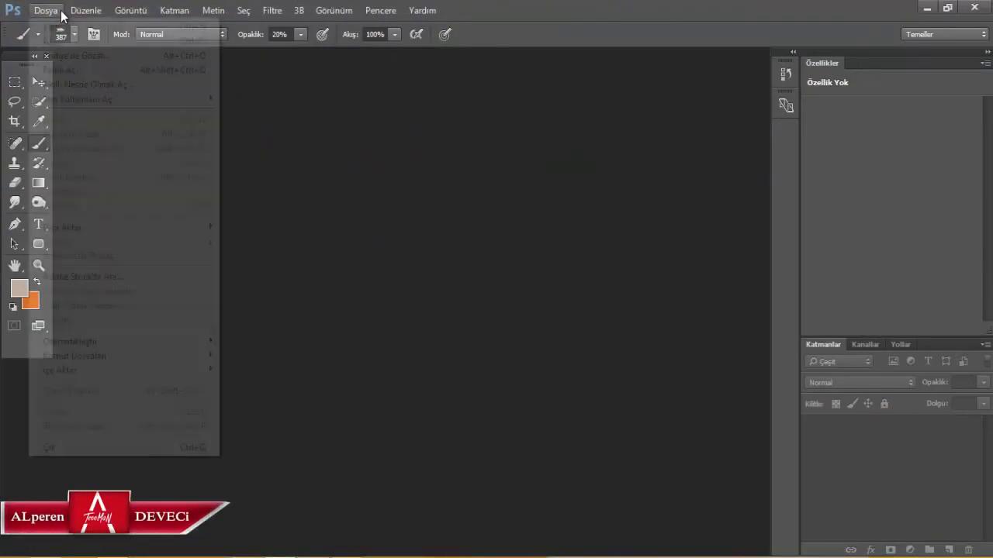
pyautogui.click(47, 24)
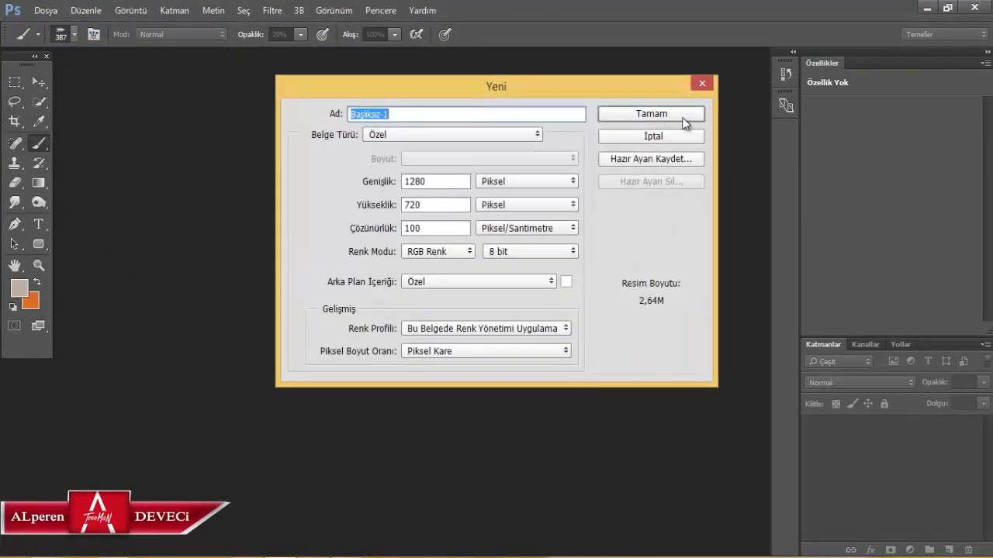
pyautogui.click(643, 120)
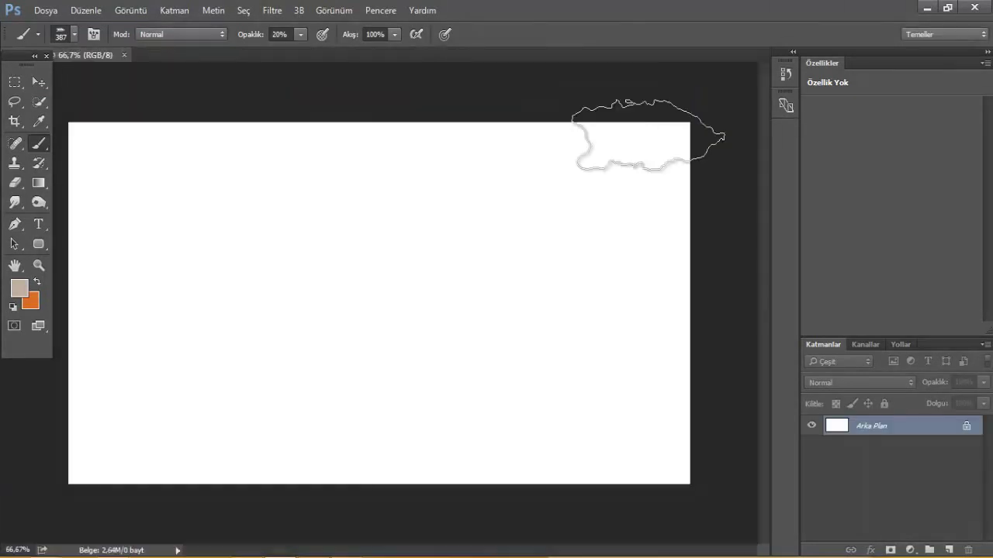
# Set the brush size to about 102 px and bring the çalışma image folder forward
pyautogui.rightClick(288, 253)
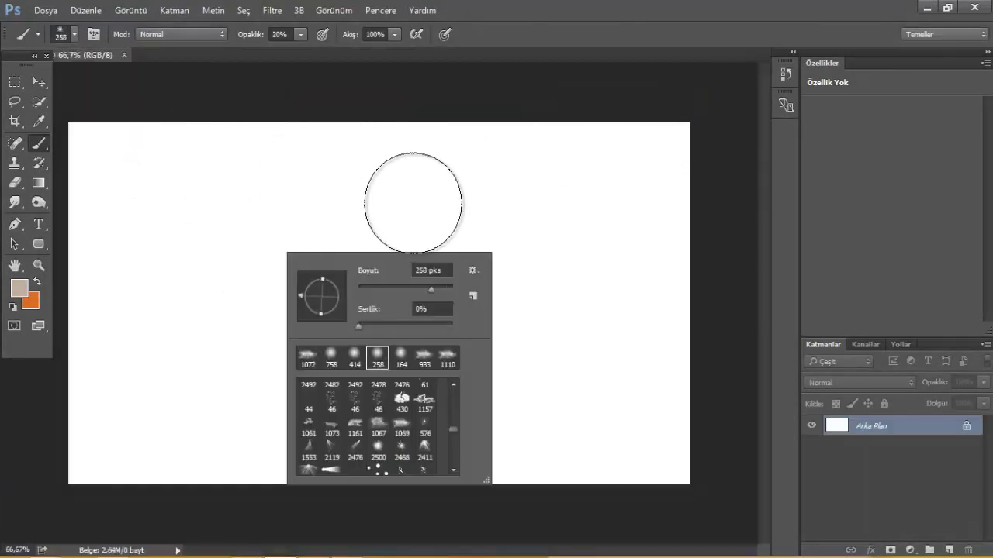
pyautogui.moveTo(415, 194); pyautogui.dragTo(385, 188)
pyautogui.hotkey('alt', 'Tab')
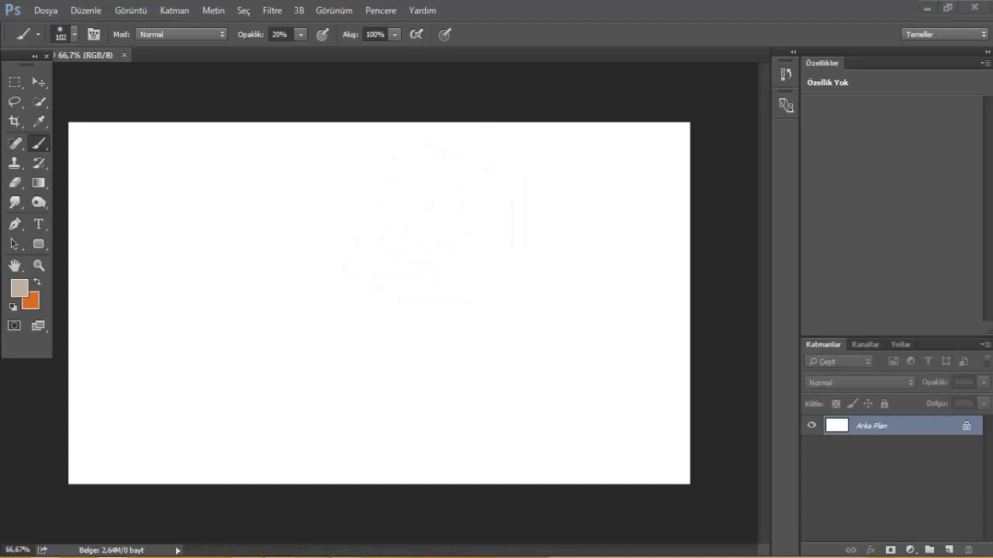
pyautogui.moveTo(519, 279); pyautogui.dragTo(273, 82)
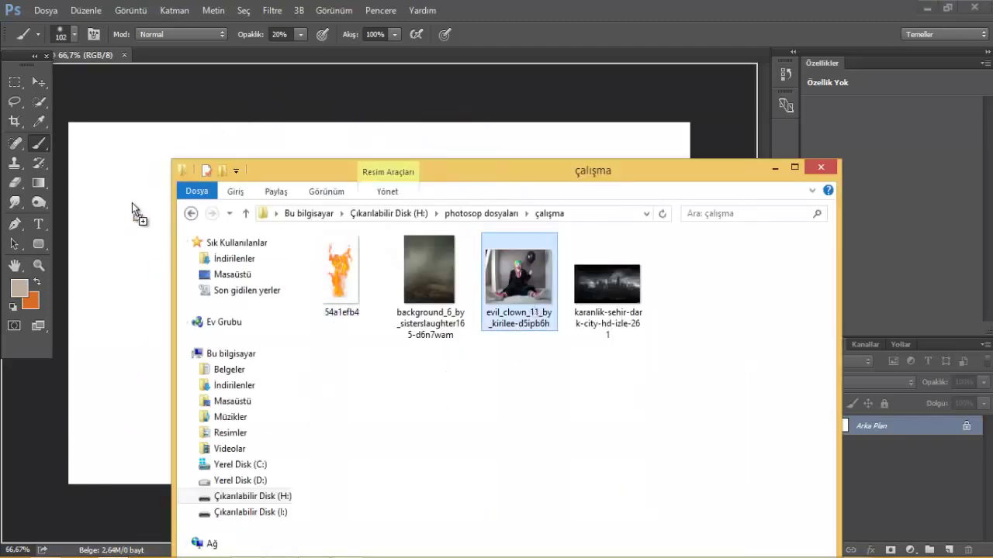
# Place the foggy background_6 image and stretch it to cover the whole canvas
pyautogui.moveTo(429, 271)
pyautogui.mouseDown()
pyautogui.moveTo(237, 280)
pyautogui.moveTo(124, 299)
pyautogui.mouseUp()
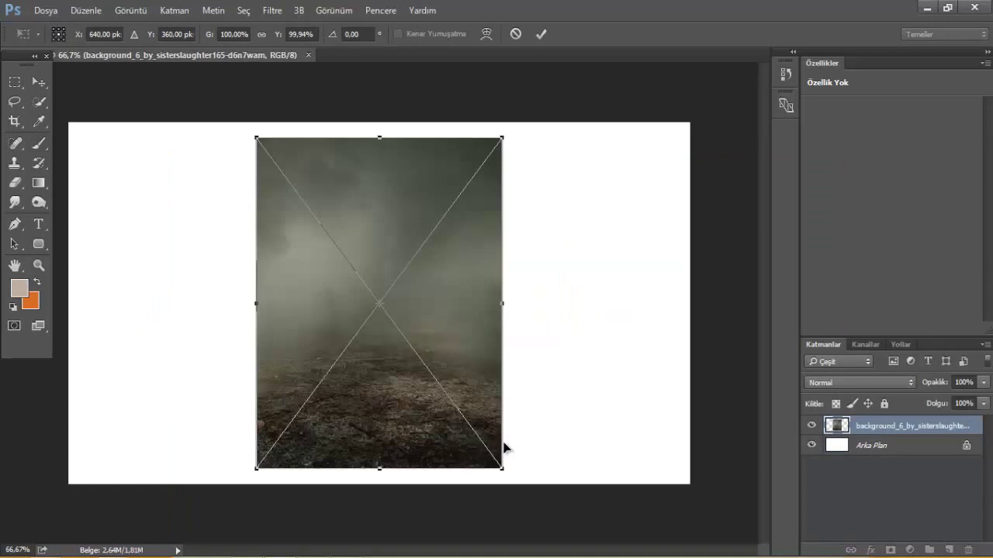
pyautogui.moveTo(504, 470); pyautogui.dragTo(517, 487)
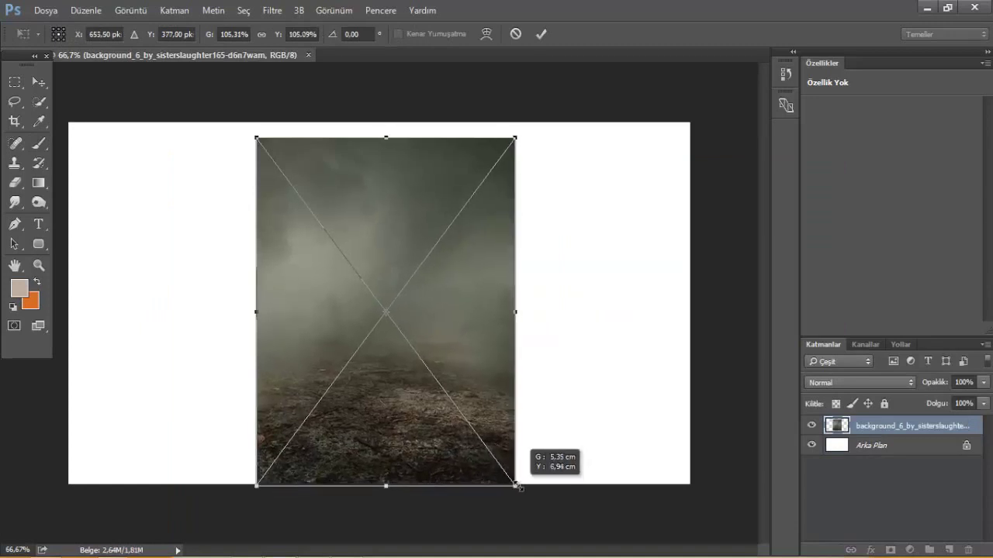
pyautogui.moveTo(512, 134); pyautogui.dragTo(530, 122)
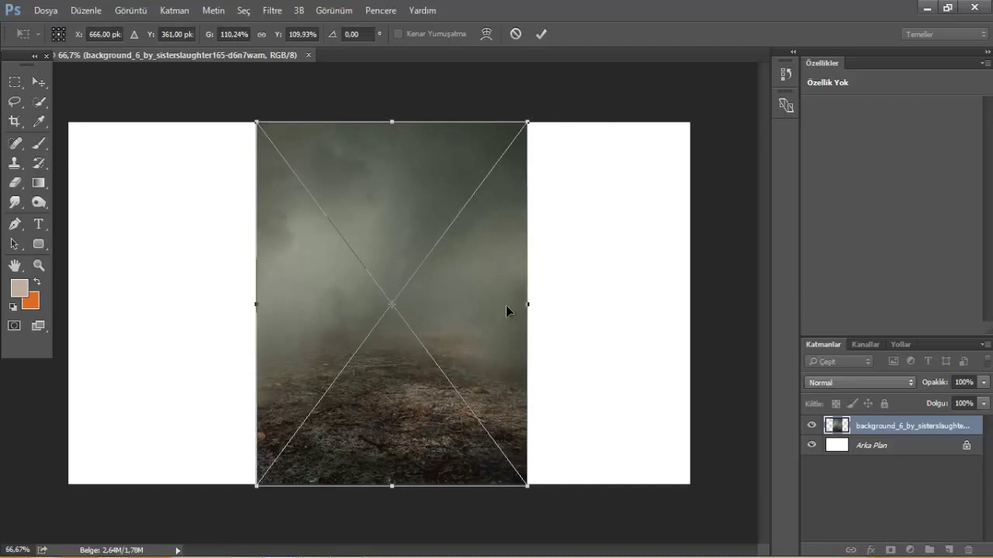
pyautogui.scroll(-3, 493, 220)
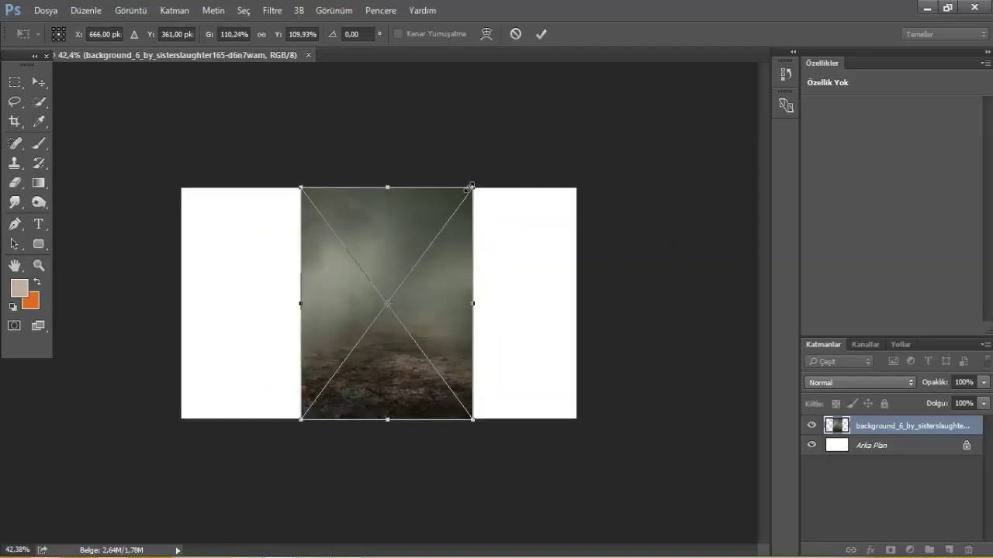
pyautogui.moveTo(471, 187); pyautogui.dragTo(590, 125)
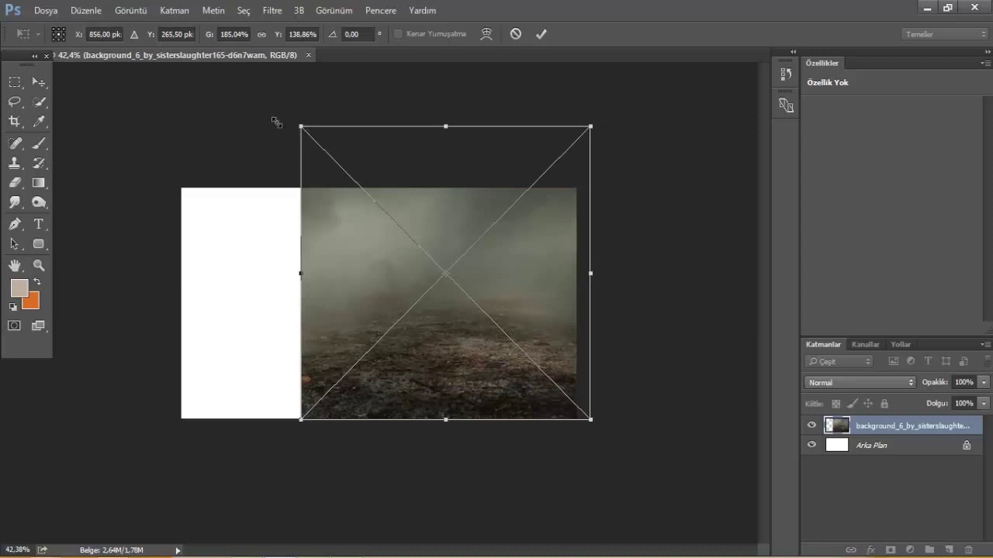
pyautogui.moveTo(276, 122); pyautogui.dragTo(159, 62)
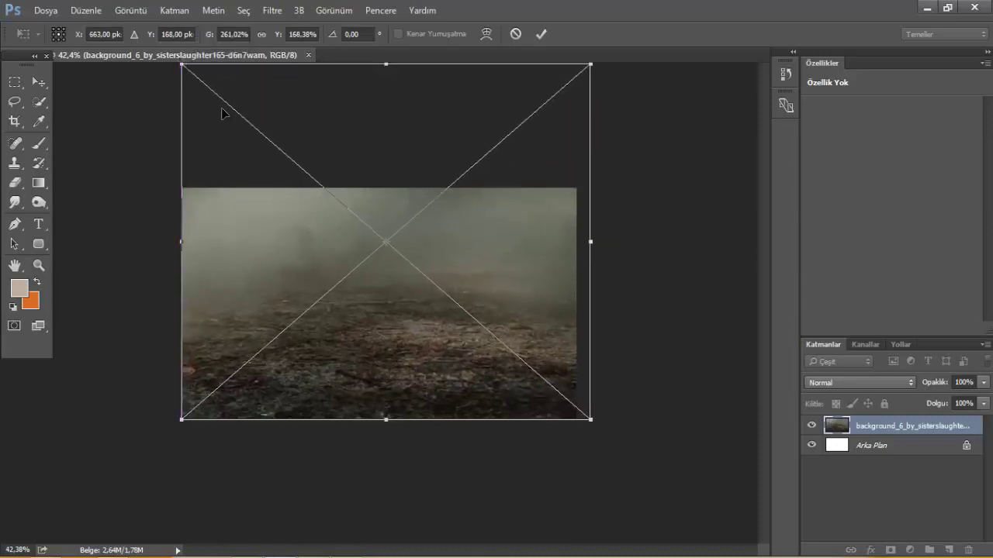
pyautogui.press('Return')
# Rasterize the background_6 layer and return to the çalışma folder
pyautogui.press('b')
pyautogui.scroll(3, 379, 303)
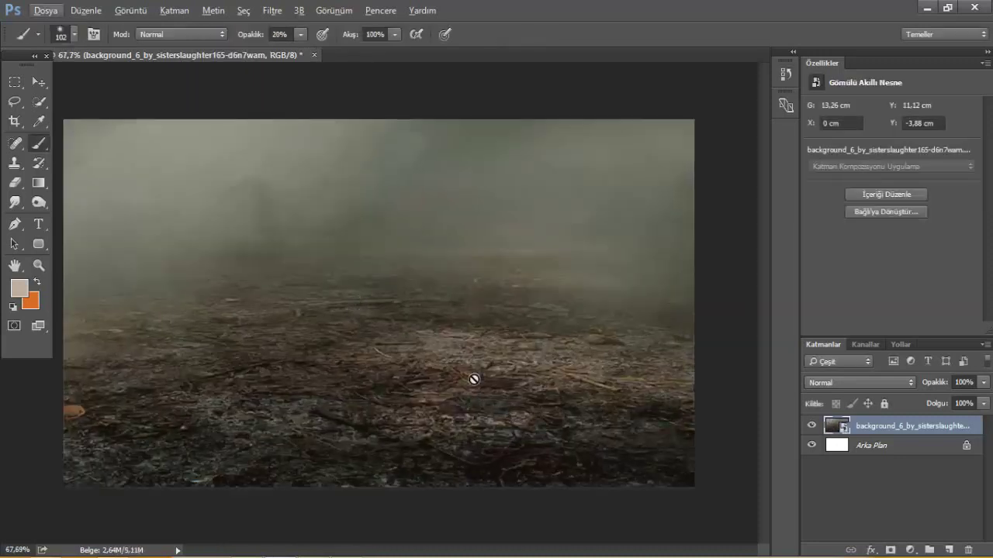
pyautogui.click(133, 167)
pyautogui.click(423, 236)
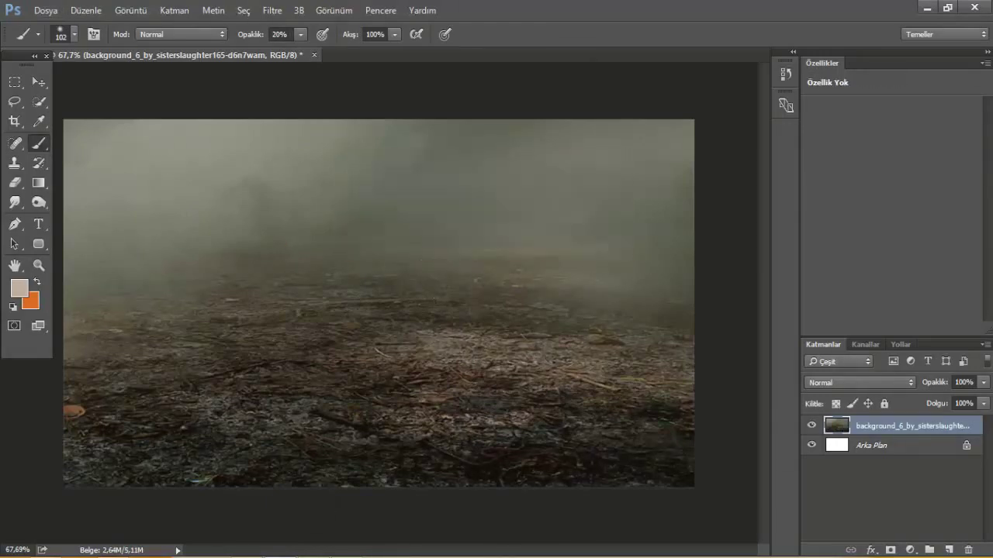
pyautogui.hotkey('alt', 'Tab')
# Place the karanlik-sehir dark city image above the foggy ground
pyautogui.click(607, 287)
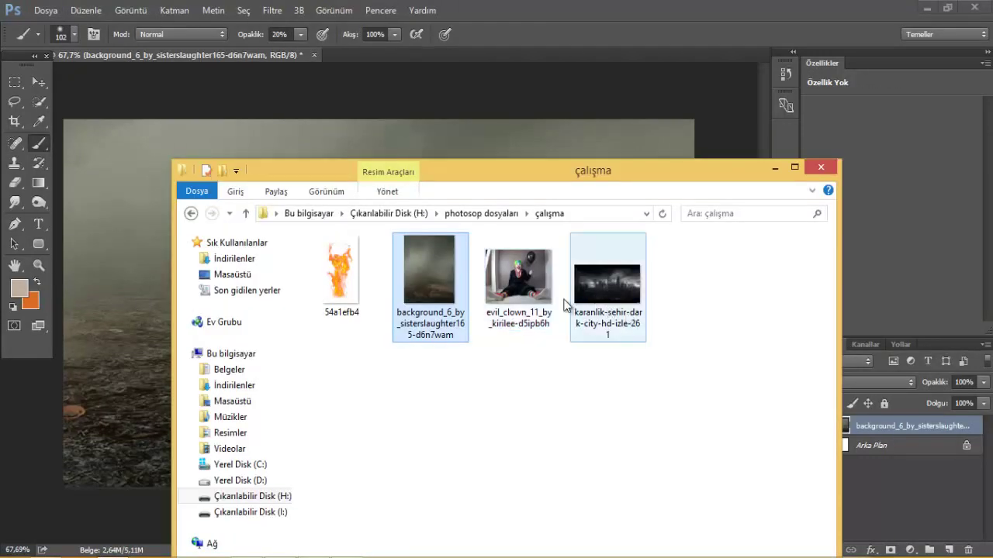
pyautogui.moveTo(492, 287); pyautogui.dragTo(130, 290)
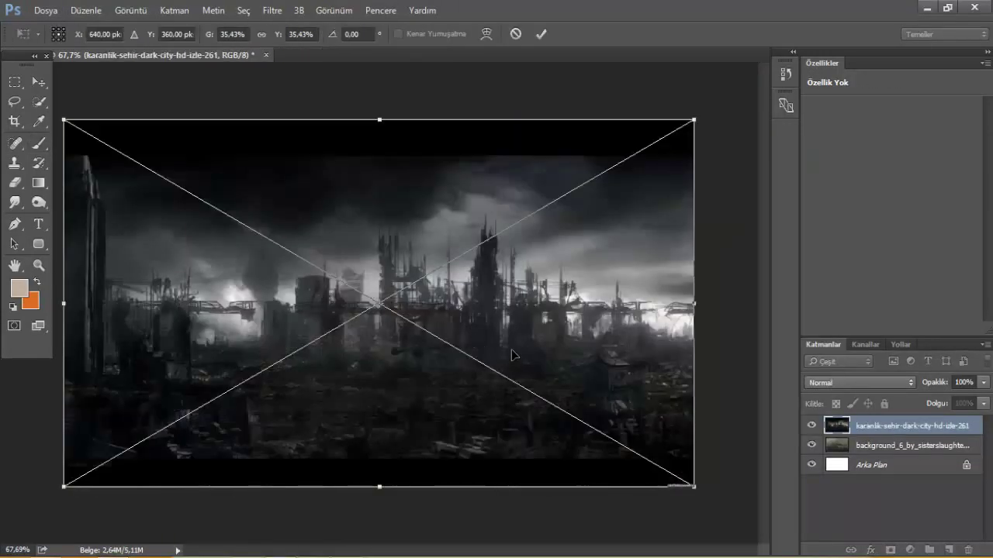
pyautogui.press('Return')
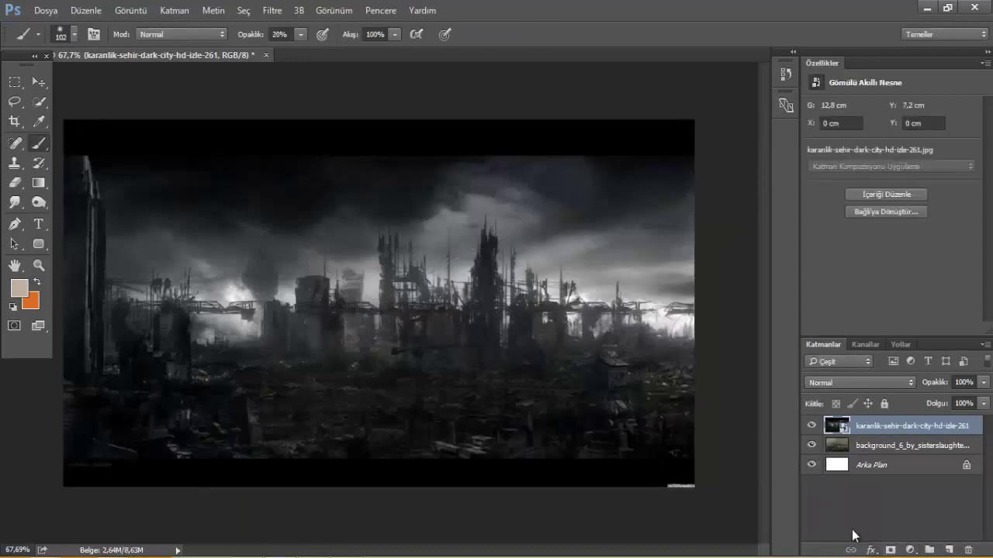
# Add a gradient layer mask so the city's lower part fades into the ground
pyautogui.click(891, 550)
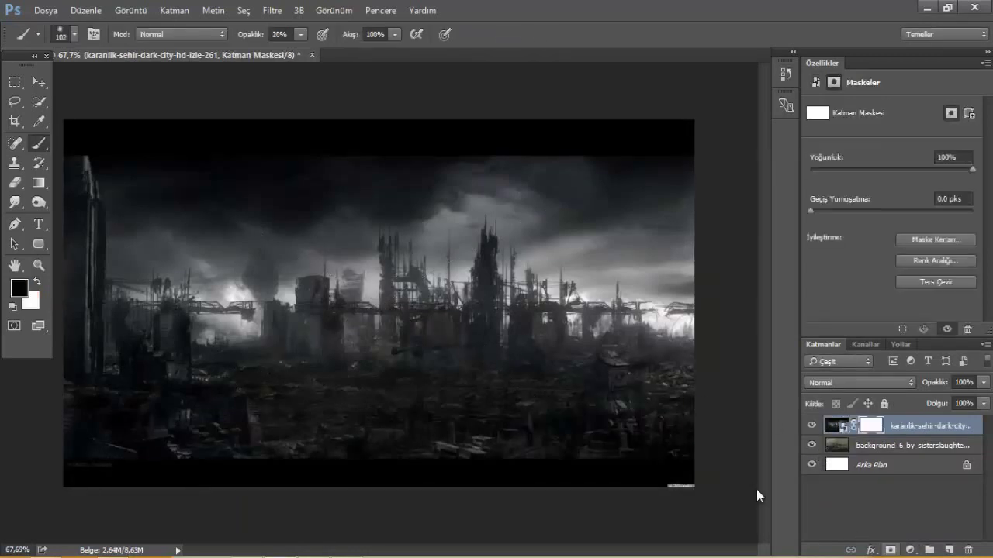
pyautogui.click(38, 183)
pyautogui.moveTo(356, 340); pyautogui.dragTo(354, 281)
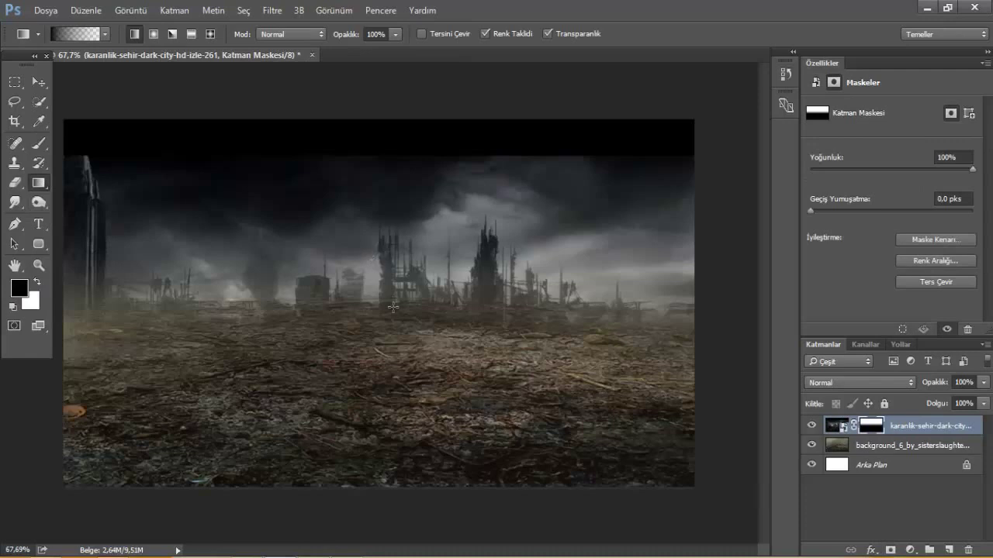
pyautogui.hotkey('ctrl', 'z')
pyautogui.moveTo(390, 331); pyautogui.dragTo(390, 332)
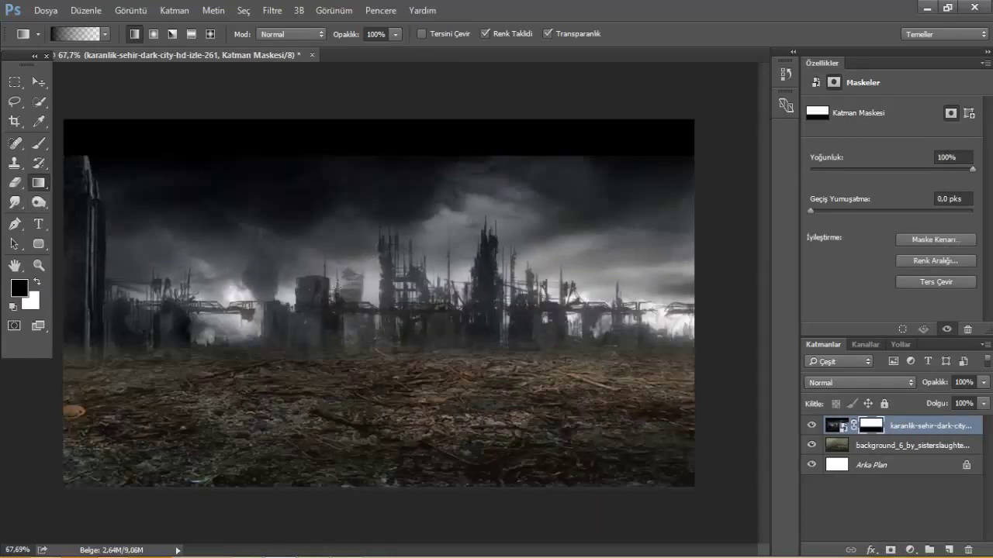
# Raise the city layer slightly into position
pyautogui.press('v')
pyautogui.moveTo(348, 228); pyautogui.dragTo(348, 191)
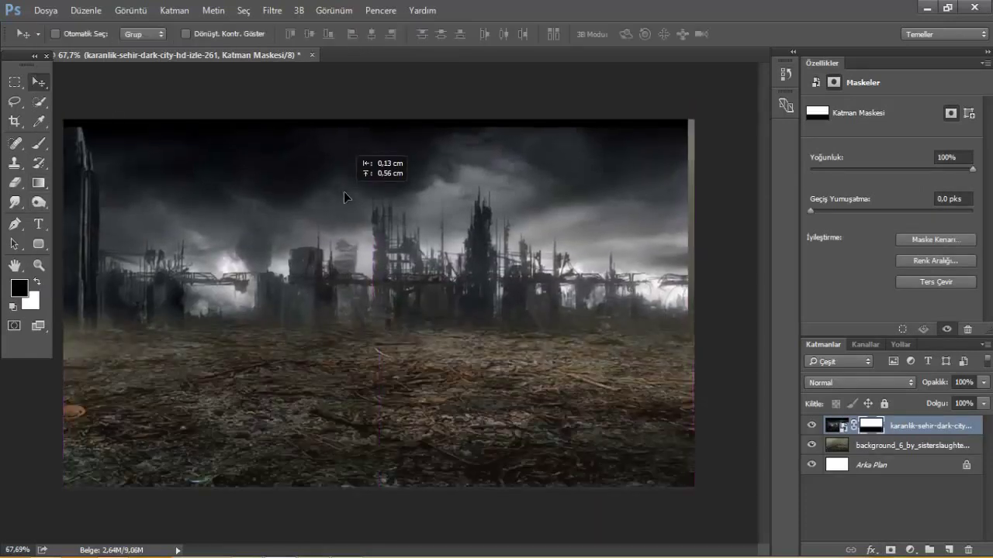
pyautogui.press('Up')
pyautogui.press('Up')
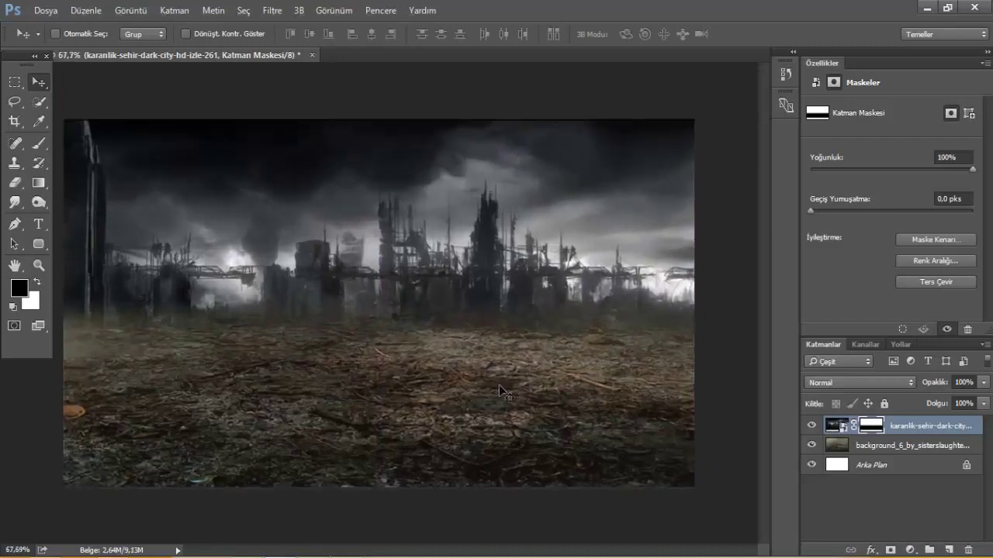
pyautogui.click(857, 446)
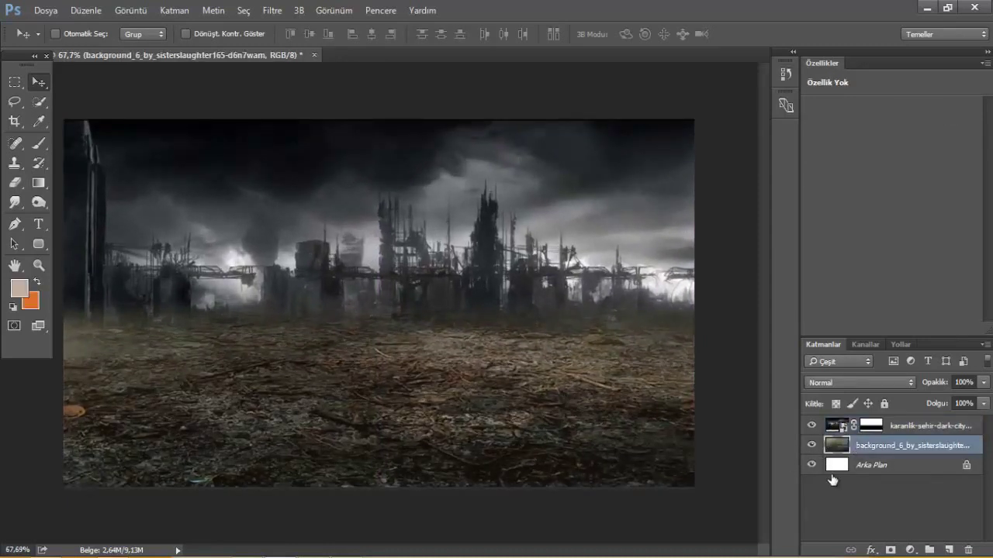
# Lower the background_6 ground layer's saturation to -47 with Hue/Saturation
pyautogui.click(907, 549)
pyautogui.click(739, 376)
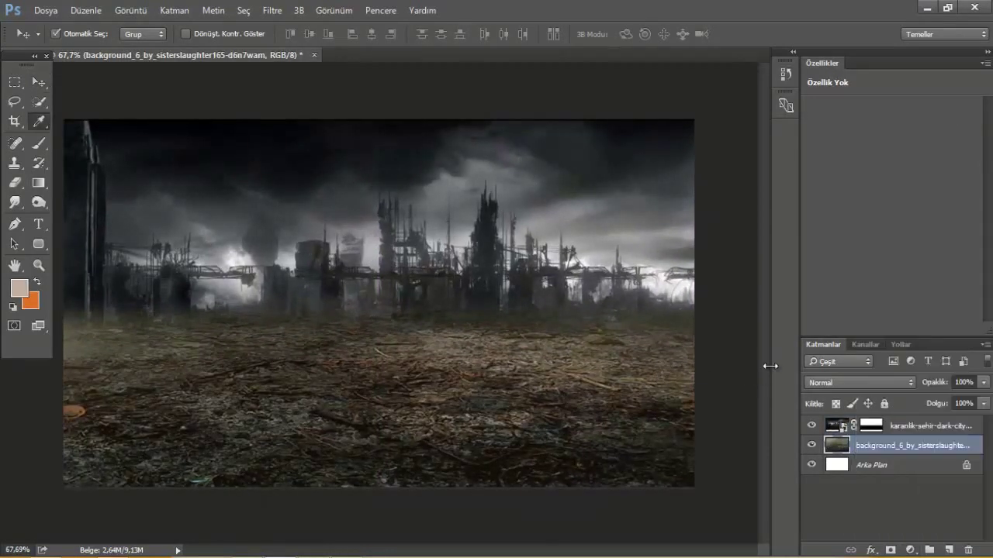
pyautogui.hotkey('ctrl', 'u')
pyautogui.moveTo(781, 225); pyautogui.dragTo(737, 225)
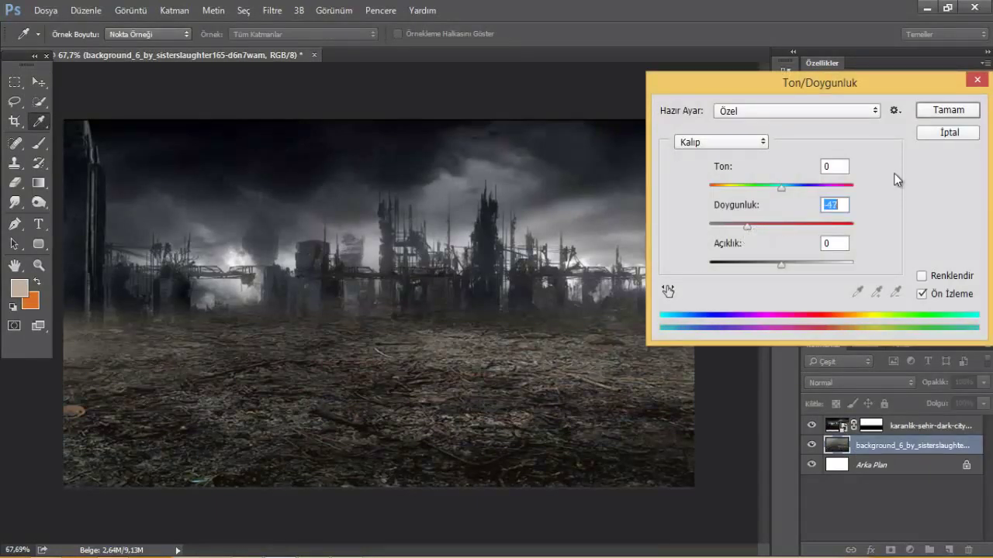
pyautogui.click(945, 110)
pyautogui.hotkey('ctrl', '0')
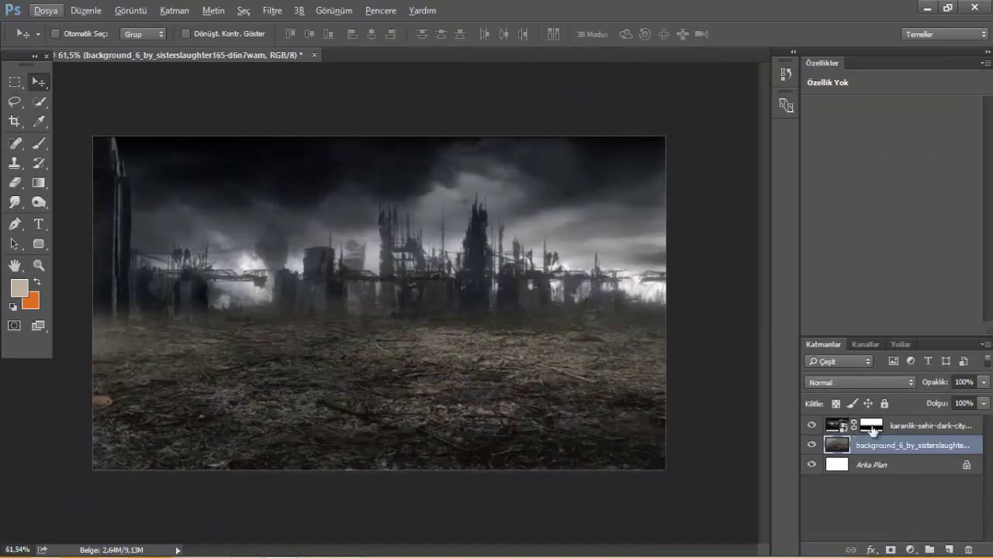
pyautogui.click(844, 431)
# Rasterize the city layer and soften it with Blur More plus a 1.0 px Gaussian Blur
pyautogui.press('b')
pyautogui.click(295, 234)
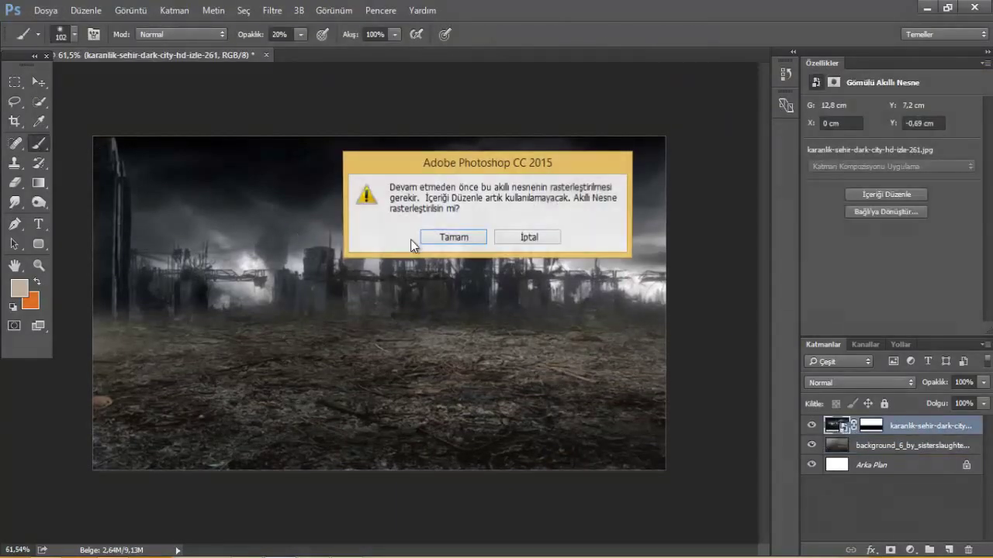
pyautogui.click(425, 238)
pyautogui.click(272, 10)
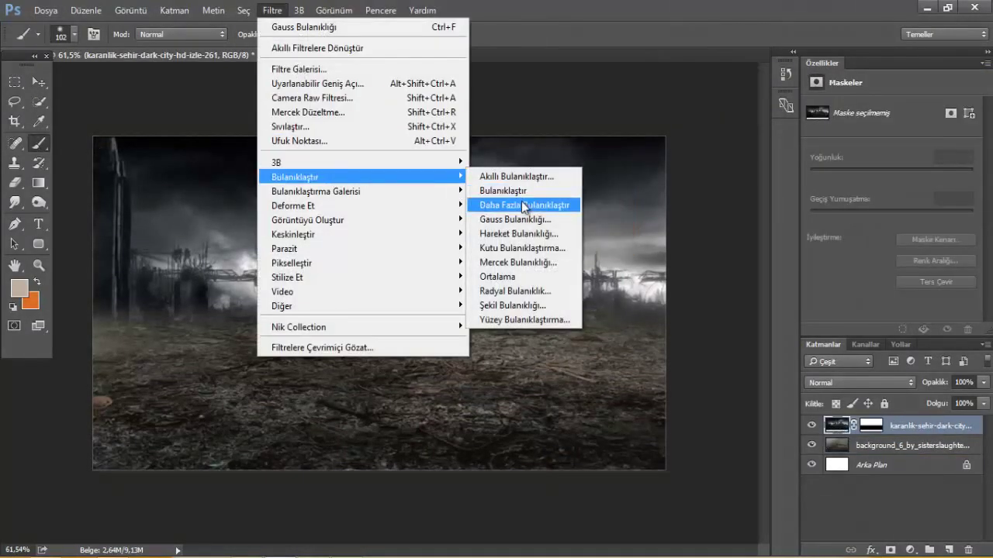
pyautogui.click(524, 206)
pyautogui.click(263, 13)
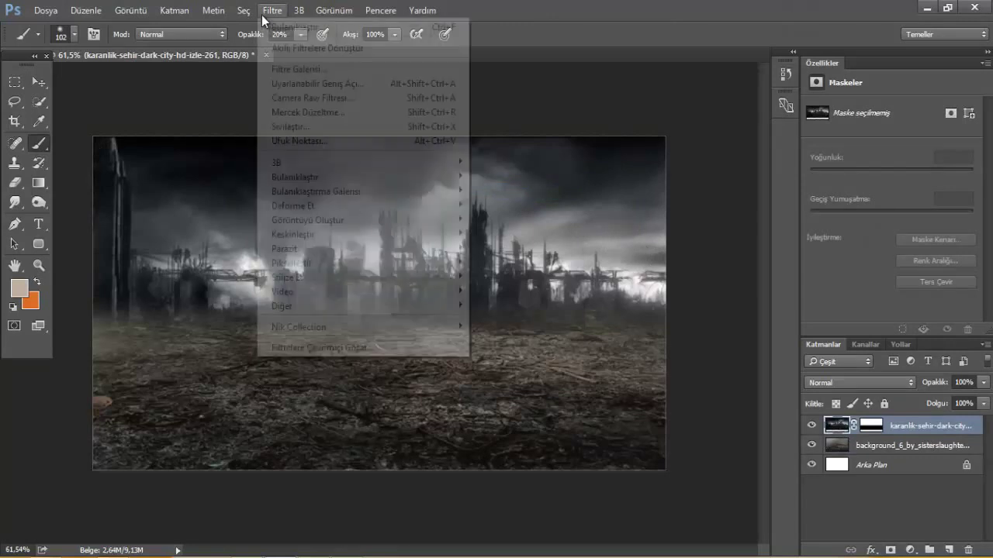
pyautogui.click(516, 220)
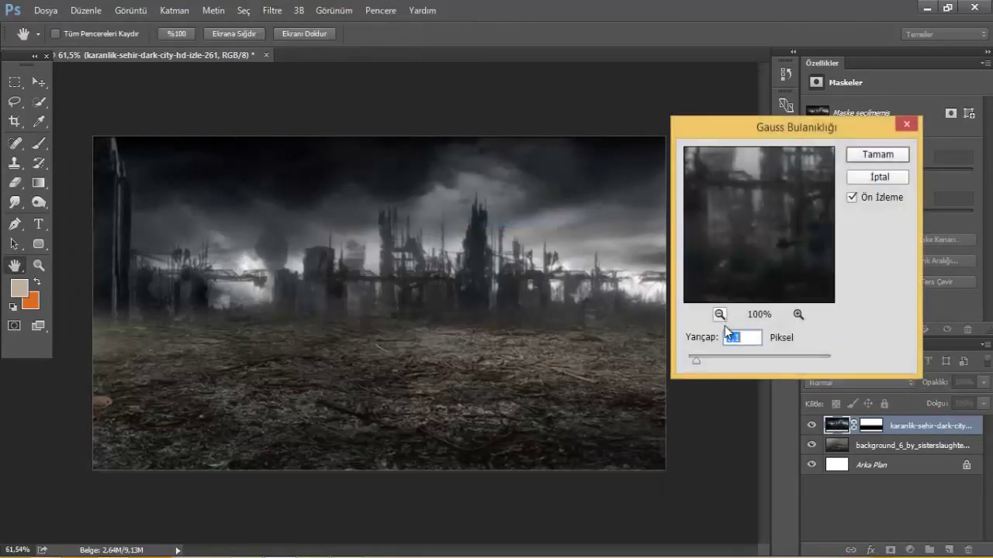
pyautogui.click(693, 364)
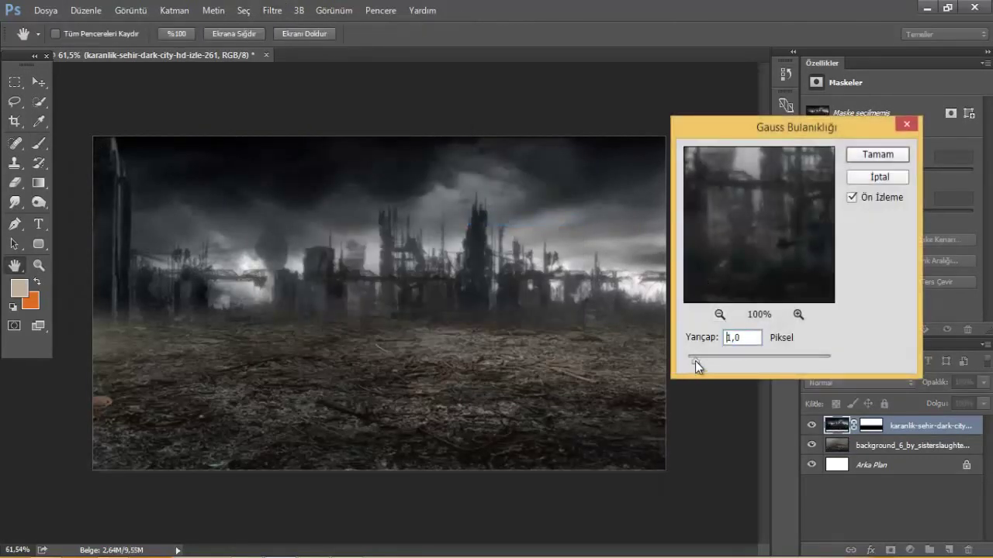
pyautogui.click(863, 161)
# Nudge the city layer slightly down and right on the canvas
pyautogui.press('b')
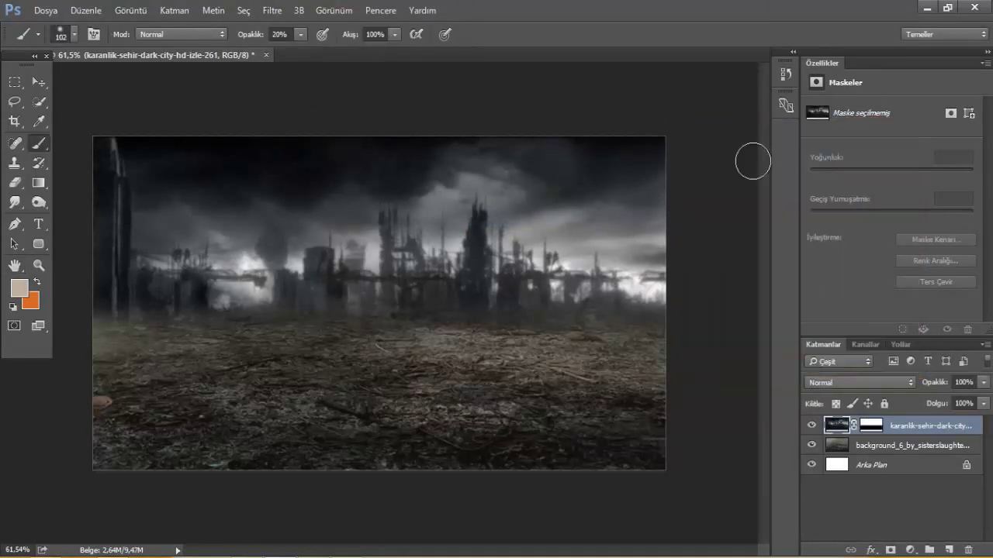
pyautogui.click(35, 84)
pyautogui.moveTo(442, 232); pyautogui.dragTo(478, 252)
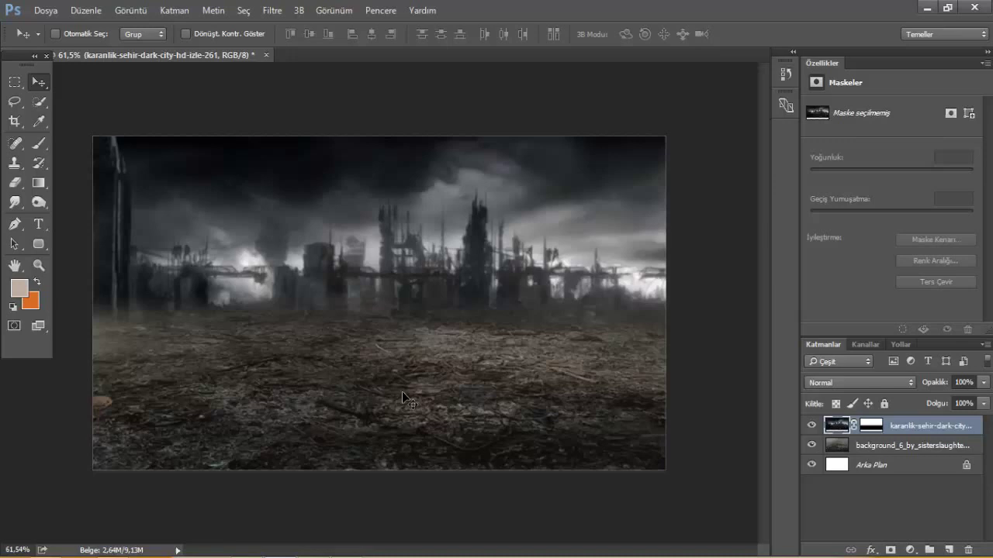
pyautogui.click(144, 554)
# Place the evil_clown photo on the canvas, shifted slightly right
pyautogui.moveTo(557, 297); pyautogui.dragTo(162, 335)
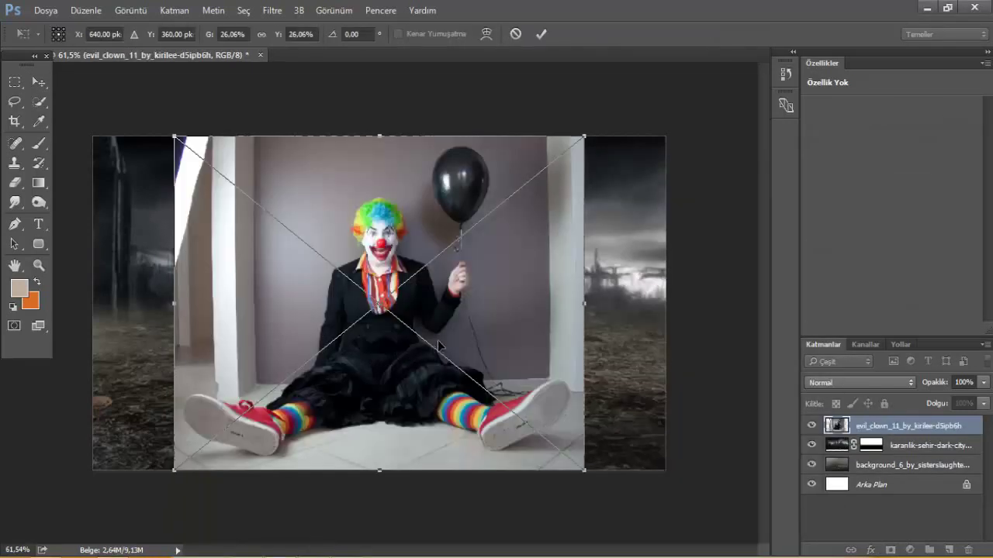
pyautogui.moveTo(438, 345); pyautogui.dragTo(446, 347)
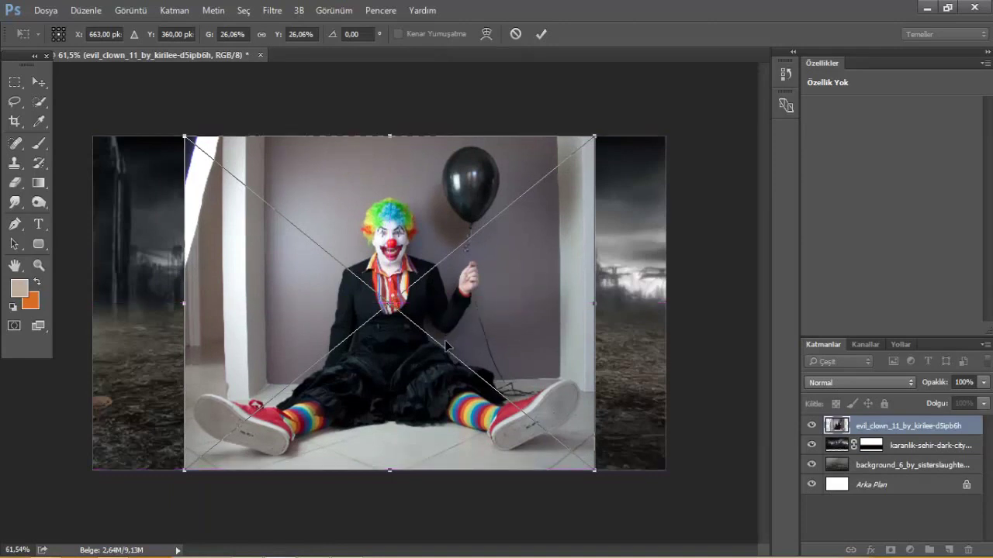
pyautogui.press('Return')
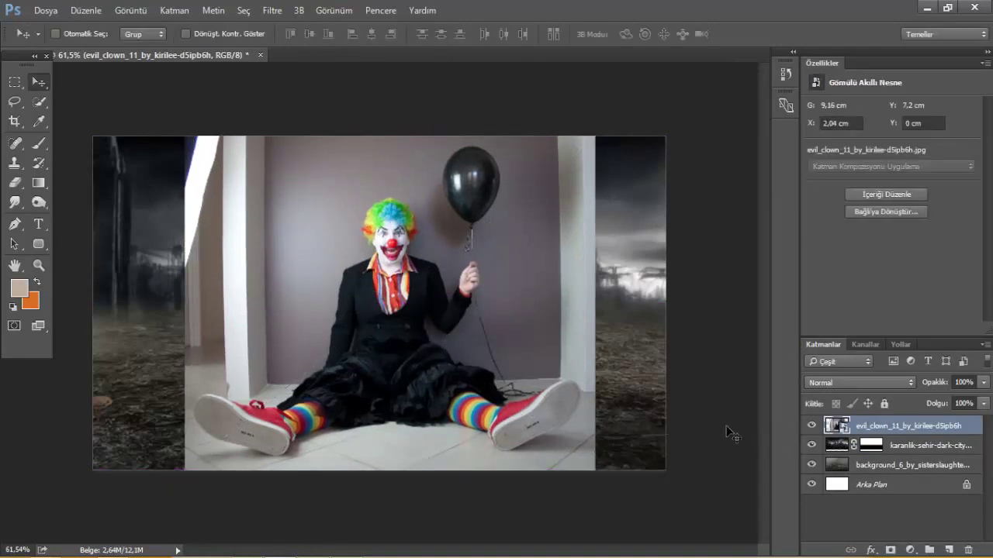
# Zoom in on the clown and begin tracing his outline with a path
pyautogui.scroll(2, 385, 349)
pyautogui.scroll(2, 364, 333)
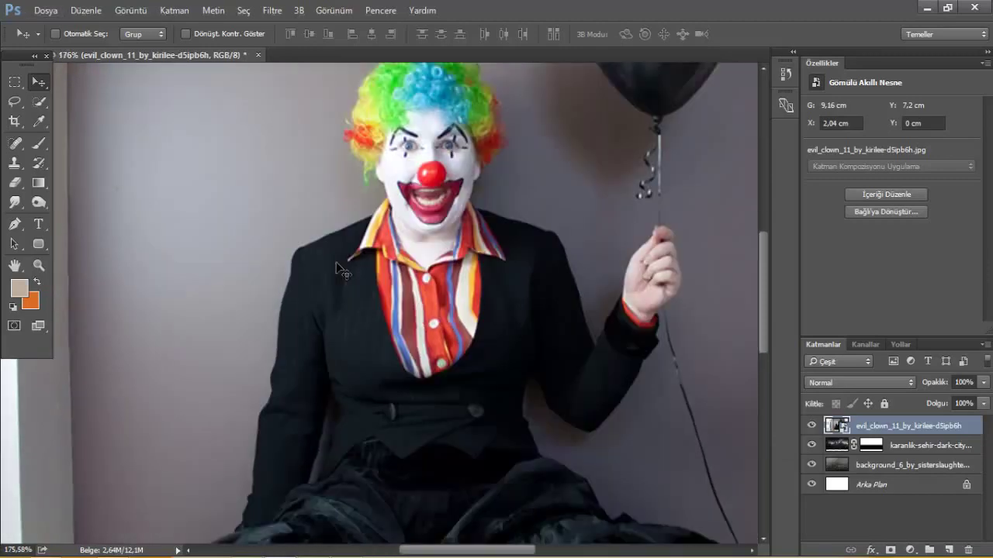
pyautogui.scroll(-2, 327, 317)
pyautogui.scroll(1, 266, 338)
pyautogui.scroll(1, 236, 339)
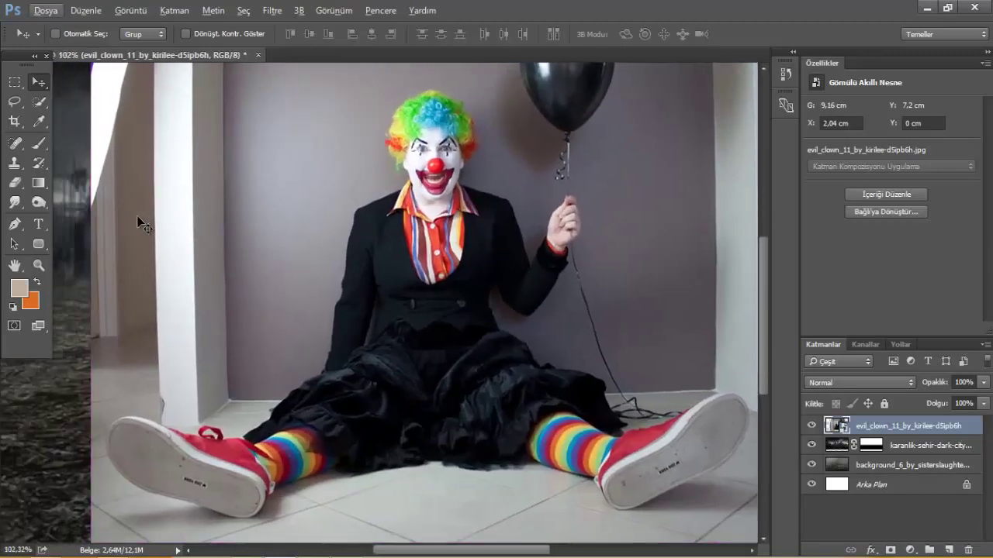
pyautogui.click(14, 224)
pyautogui.scroll(1, 155, 403)
pyautogui.scroll(2, 155, 403)
pyautogui.scroll(1, 144, 395)
# Rasterize the clown layer and switch to editing its mask with default colours
pyautogui.scroll(1, 124, 380)
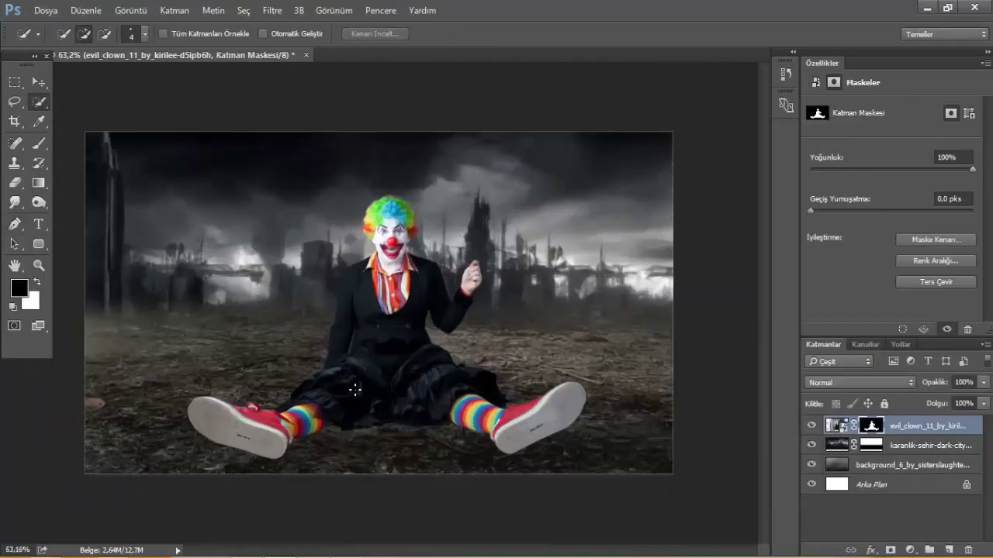
pyautogui.scroll(1, 384, 349)
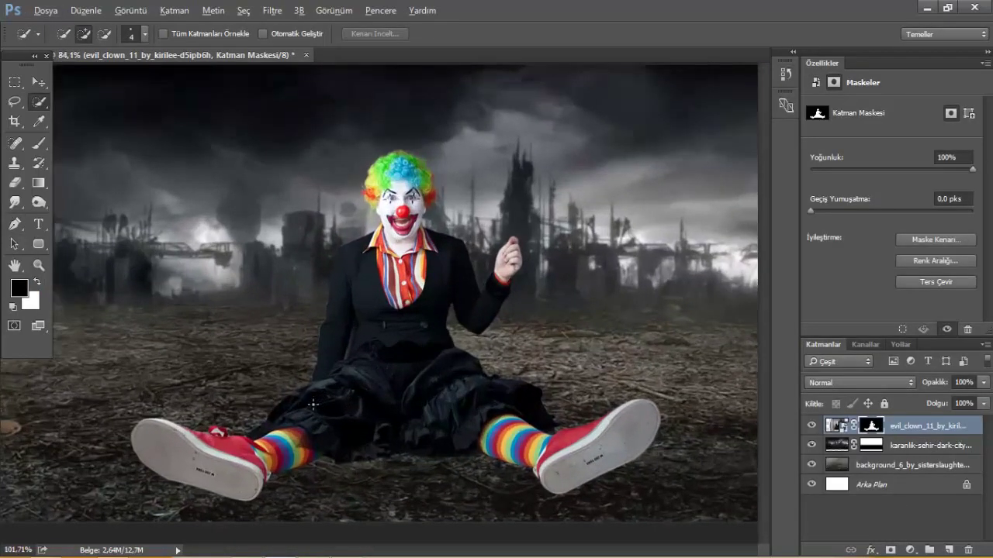
pyautogui.scroll(2, 344, 355)
pyautogui.scroll(3, 489, 152)
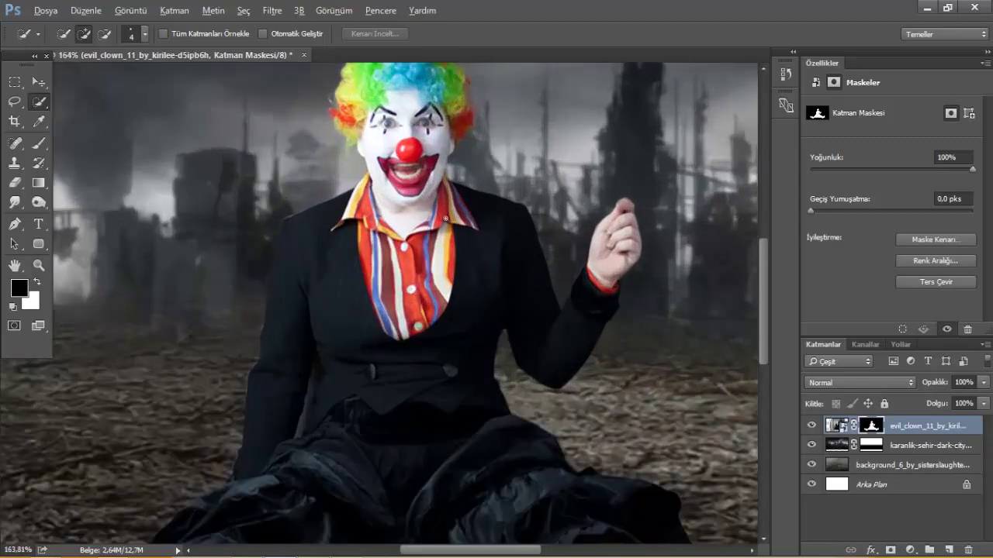
pyautogui.scroll(2, 388, 171)
pyautogui.scroll(2, 150, 170)
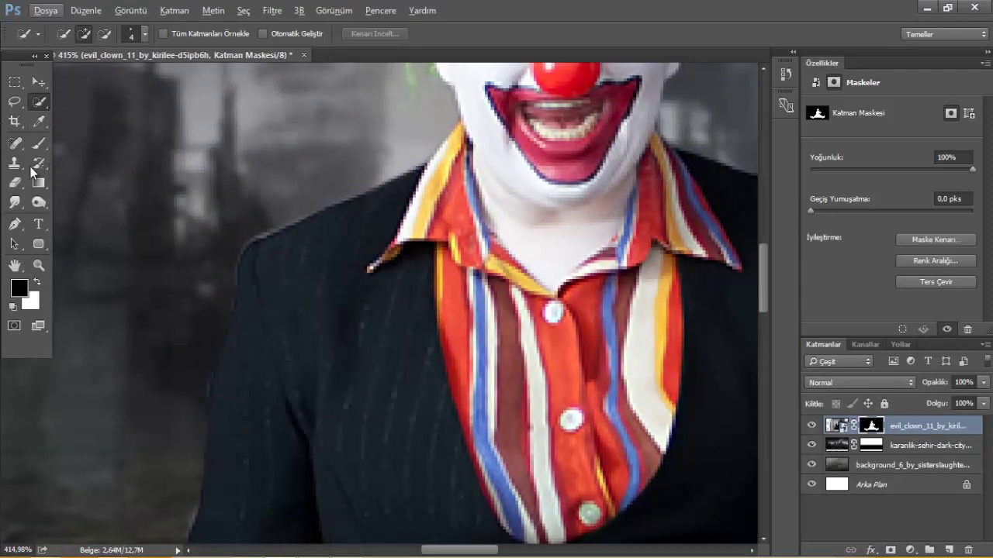
pyautogui.press('b')
pyautogui.click(836, 424)
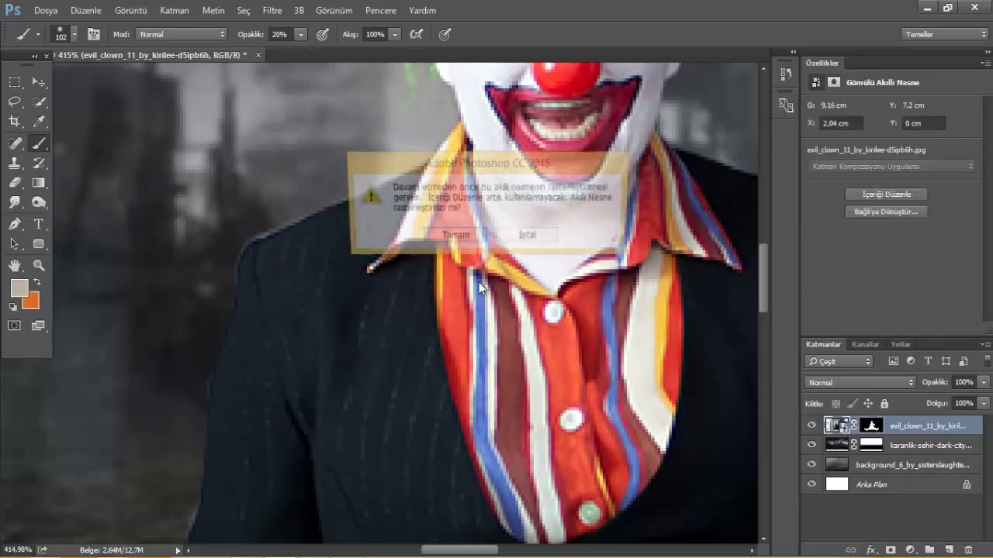
pyautogui.click(464, 241)
pyautogui.hotkey('ctrl', '\\')
pyautogui.press('d')
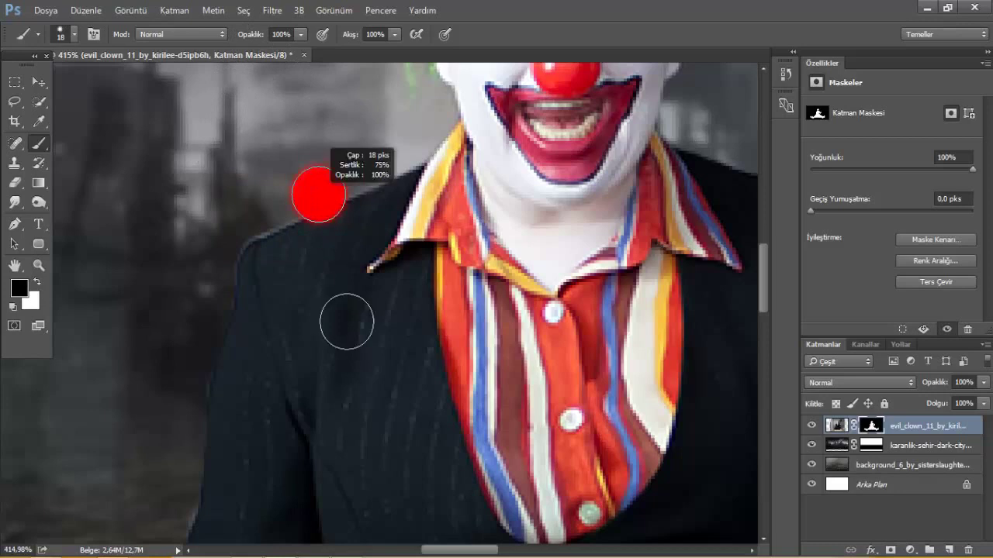
# Paint out leftover room background around the jacket and arm with a smaller 70% brush
pyautogui.scroll(-3, 186, 399)
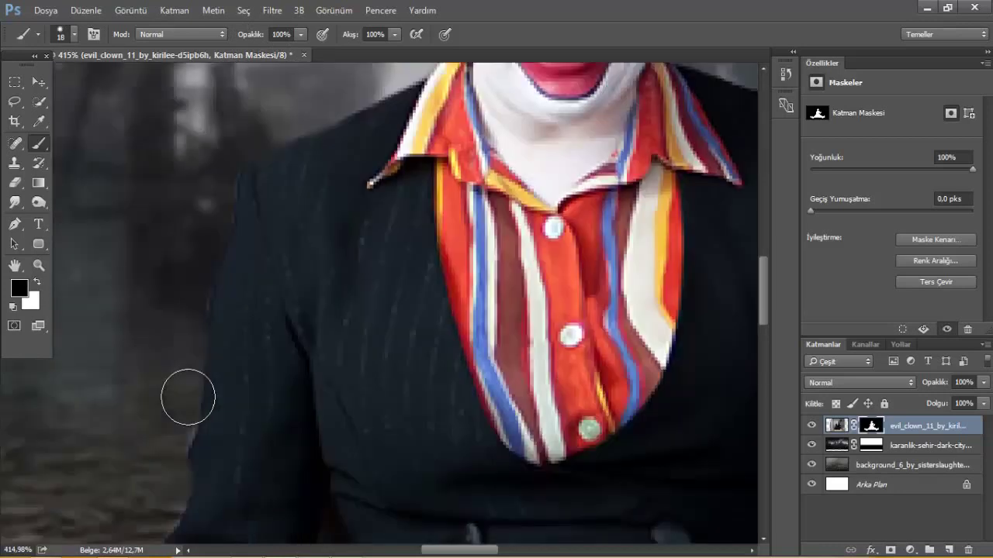
pyautogui.scroll(-1, 170, 397)
pyautogui.scroll(-3, 159, 418)
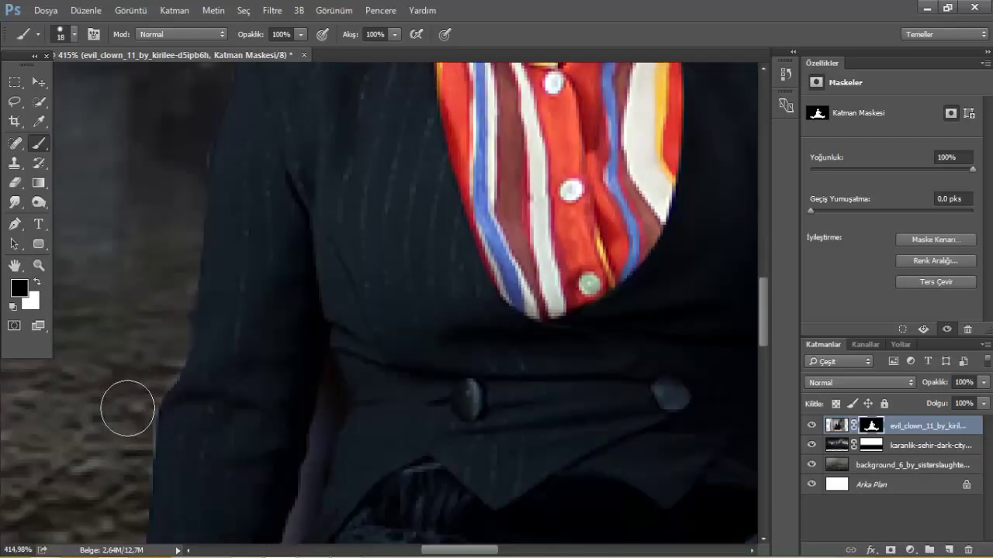
pyautogui.scroll(-5, 209, 340)
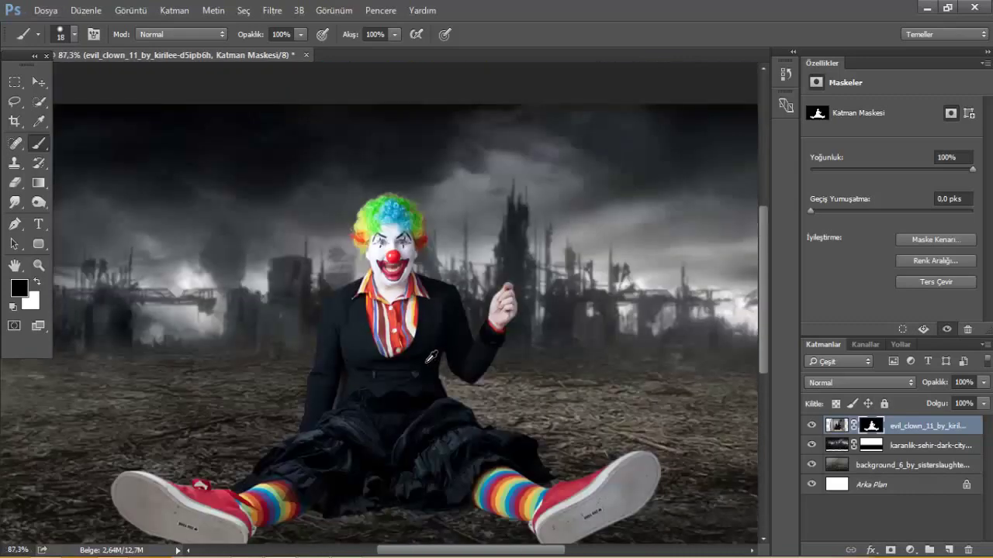
pyautogui.scroll(-1, 431, 356)
pyautogui.scroll(-1, 433, 466)
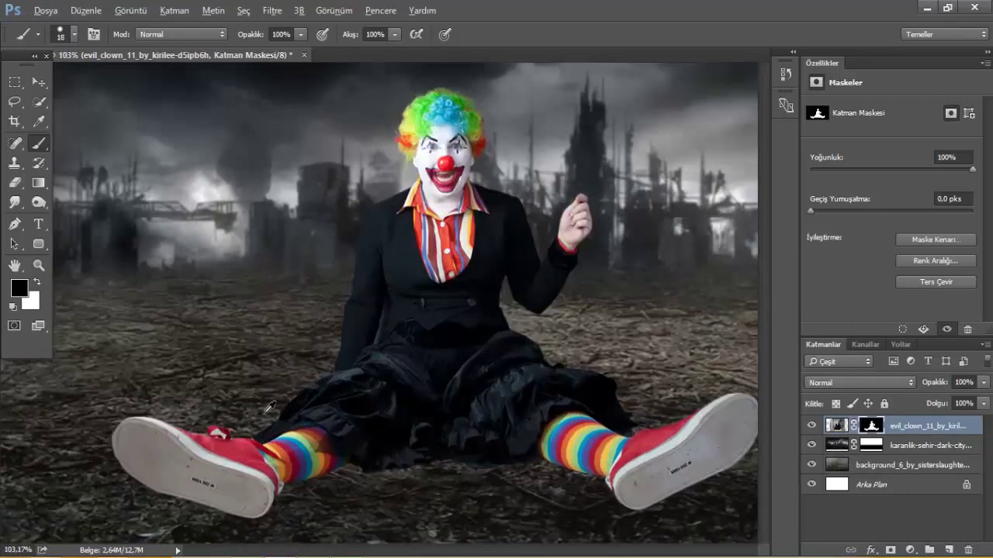
pyautogui.scroll(5, 435, 310)
pyautogui.scroll(3, 421, 271)
pyautogui.scroll(2, 454, 261)
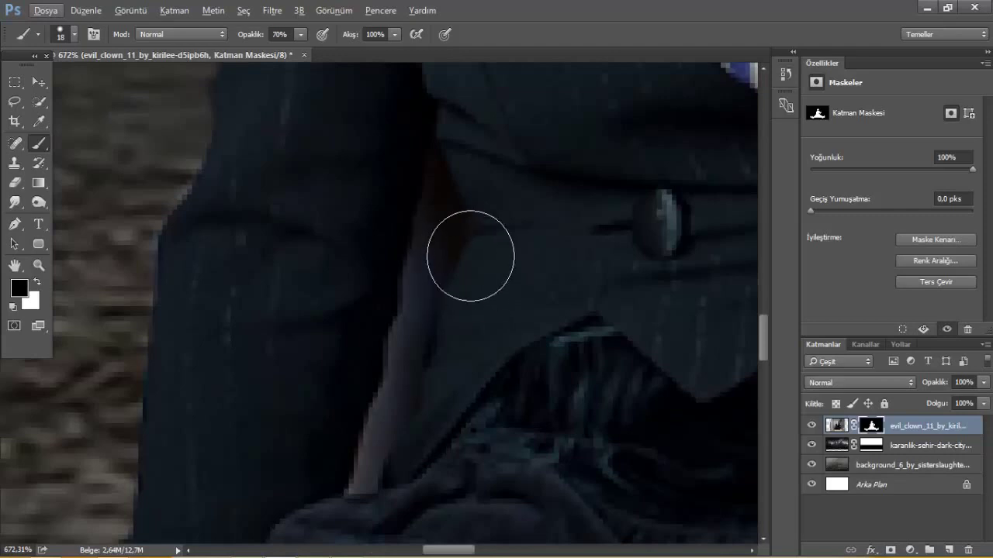
pyautogui.press('[')
pyautogui.press('7')
pyautogui.moveTo(438, 203); pyautogui.dragTo(358, 487)
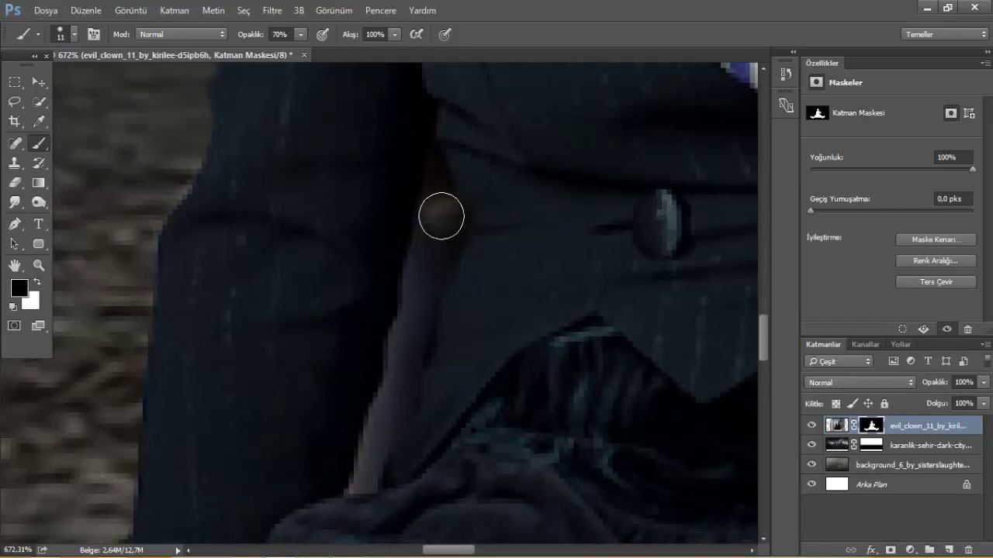
pyautogui.scroll(-1, 447, 341)
pyautogui.scroll(-3, 447, 341)
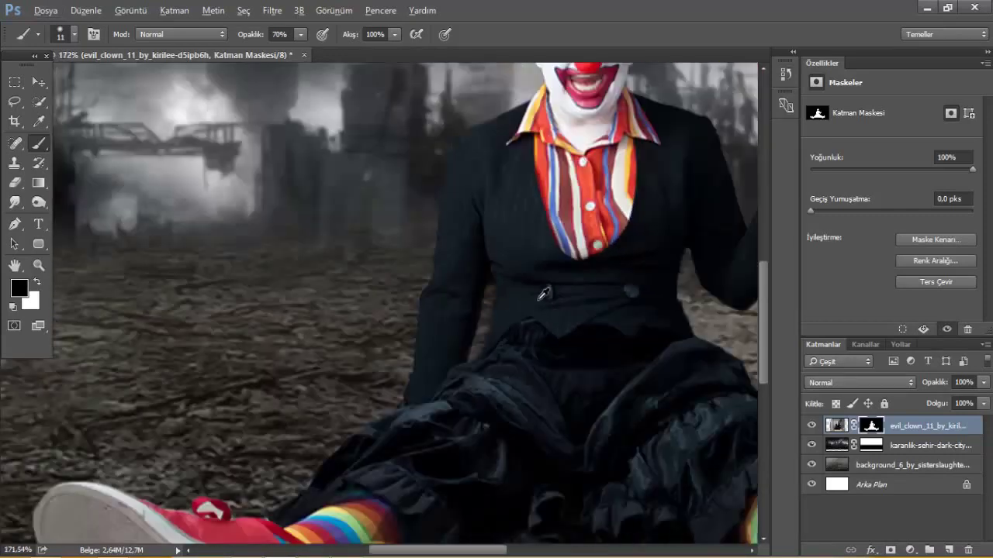
pyautogui.scroll(-2, 466, 343)
pyautogui.scroll(-1, 497, 346)
pyautogui.scroll(1, 438, 411)
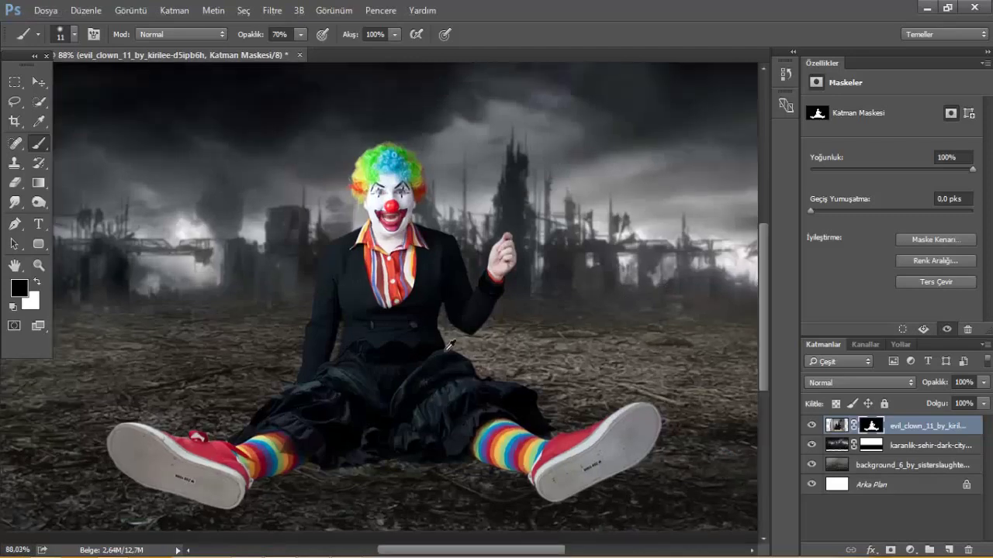
pyautogui.scroll(1, 416, 315)
pyautogui.scroll(1, 422, 185)
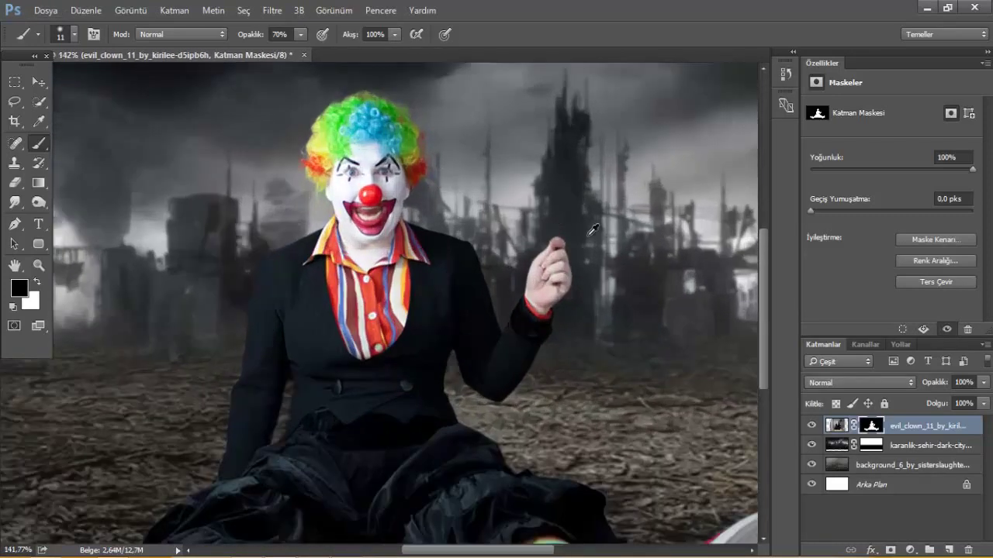
# Add a Hue/Saturation layer clipped to the clown with saturation +100 and hue slightly negative
pyautogui.click(911, 551)
pyautogui.click(906, 368)
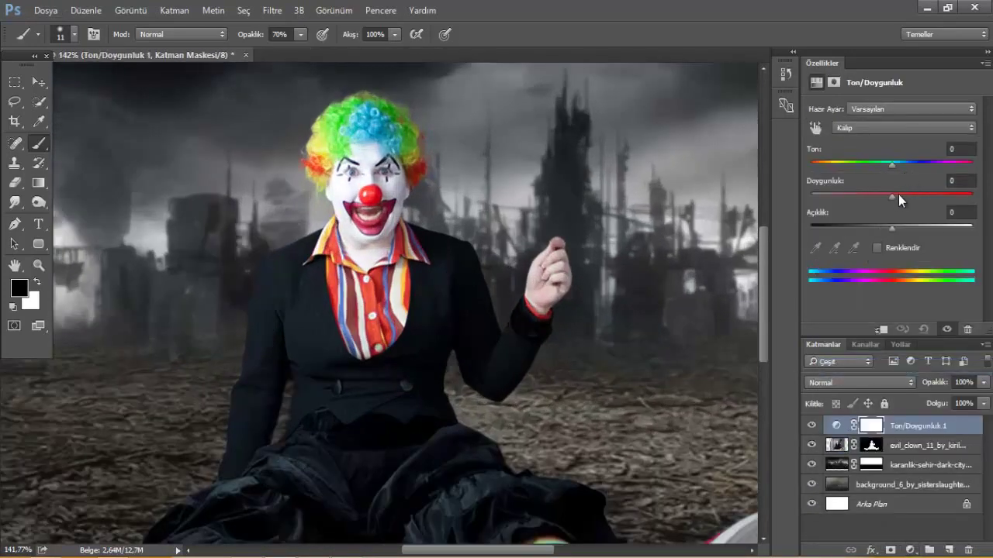
pyautogui.moveTo(898, 194); pyautogui.dragTo(991, 202)
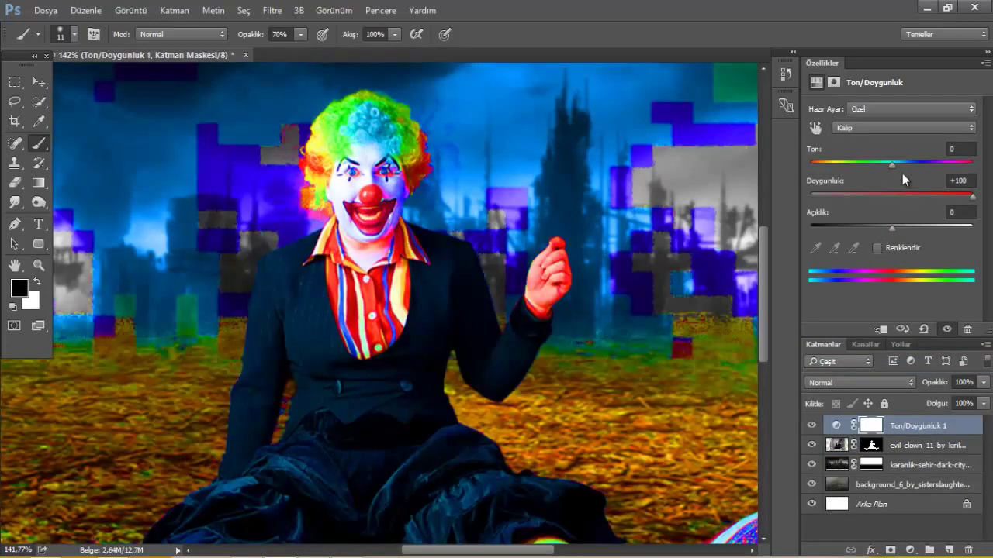
pyautogui.moveTo(892, 165)
pyautogui.mouseDown()
pyautogui.moveTo(824, 166)
pyautogui.moveTo(886, 172)
pyautogui.mouseUp()
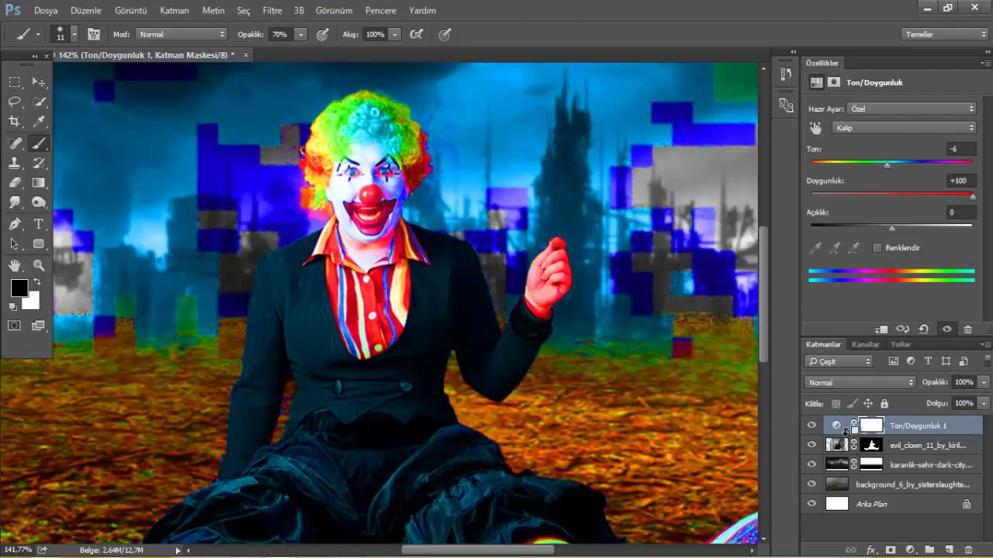
pyautogui.keyDown('alt'); pyautogui.click(845, 434); pyautogui.keyUp('alt')
# Invert the Hue/Saturation mask and paint white over the clown's raised hand
pyautogui.scroll(3, 597, 286)
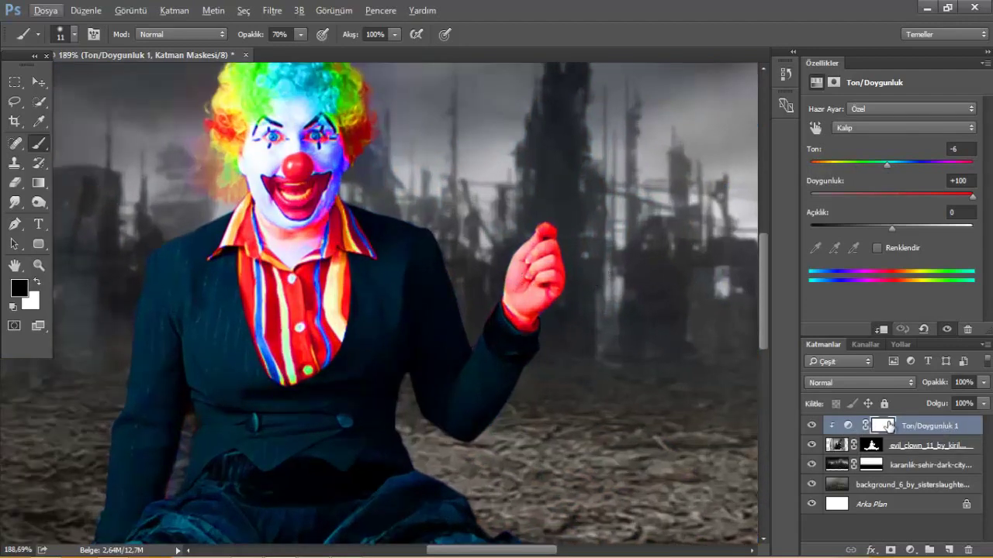
pyautogui.click(888, 425)
pyautogui.click(934, 283)
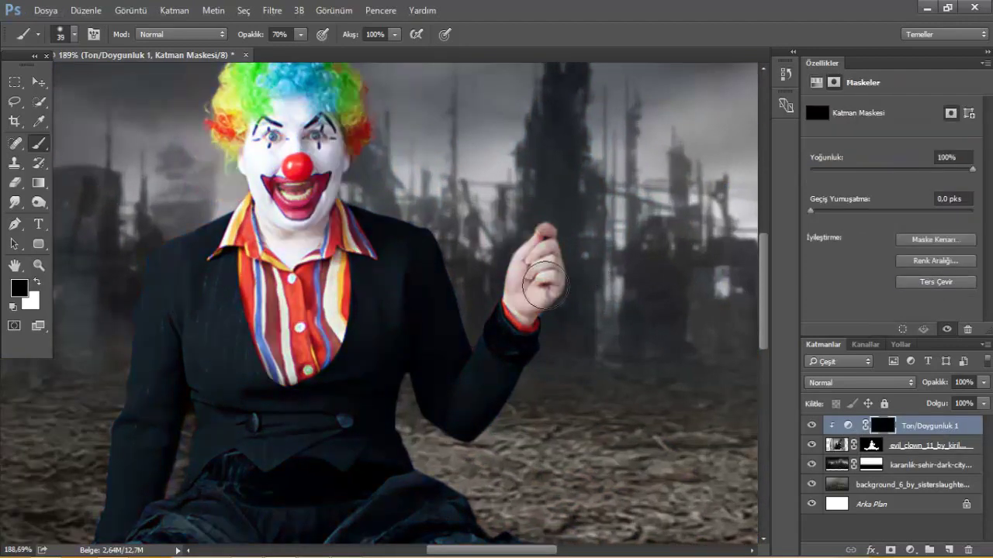
pyautogui.press('x')
pyautogui.moveTo(547, 273); pyautogui.dragTo(542, 287)
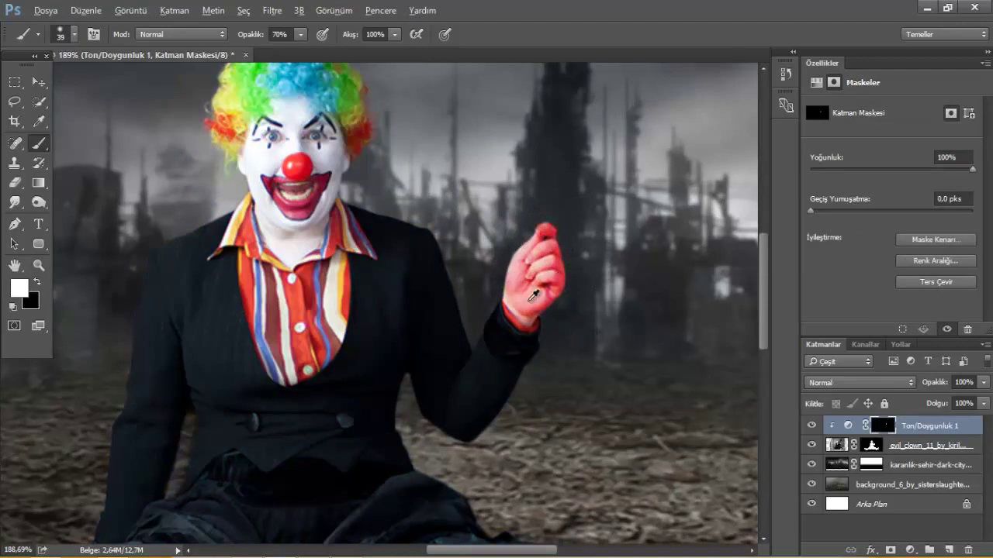
pyautogui.scroll(-3, 533, 318)
pyautogui.click(909, 550)
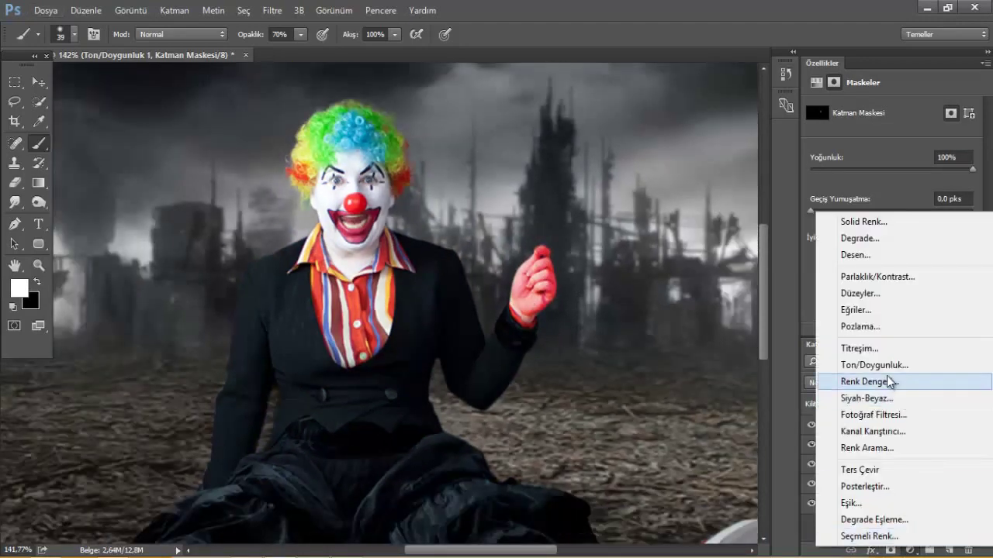
# Add a Curves layer raising the Kırmızı (red) channel, clip it to the clown, and invert its mask
pyautogui.click(883, 309)
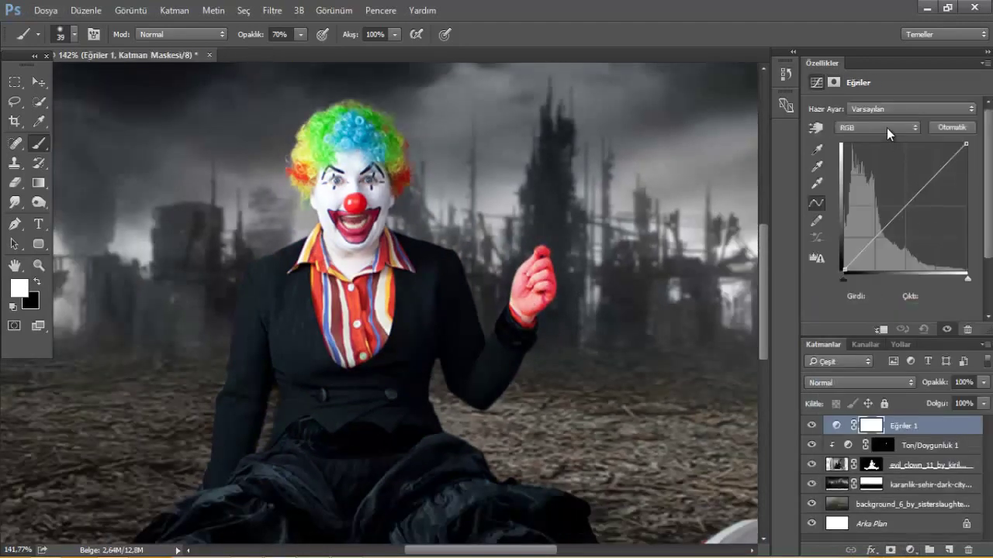
pyautogui.click(902, 128)
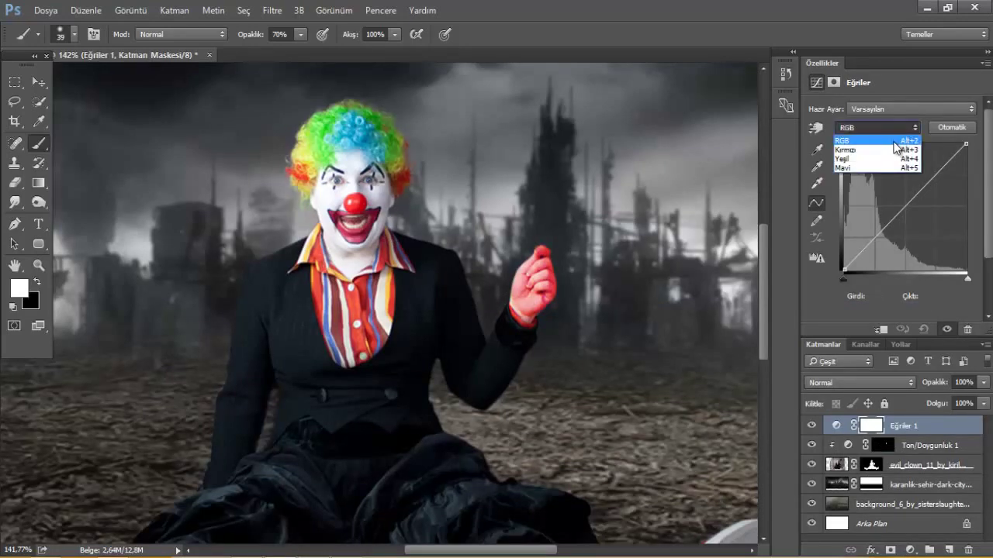
pyautogui.click(884, 152)
pyautogui.moveTo(876, 237)
pyautogui.mouseDown()
pyautogui.moveTo(875, 182)
pyautogui.moveTo(888, 180)
pyautogui.mouseUp()
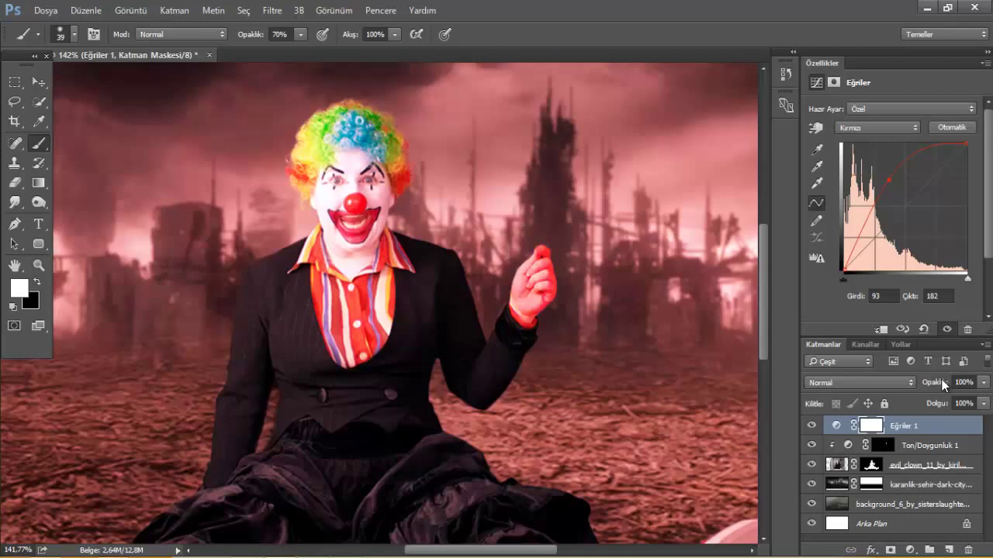
pyautogui.click(878, 428)
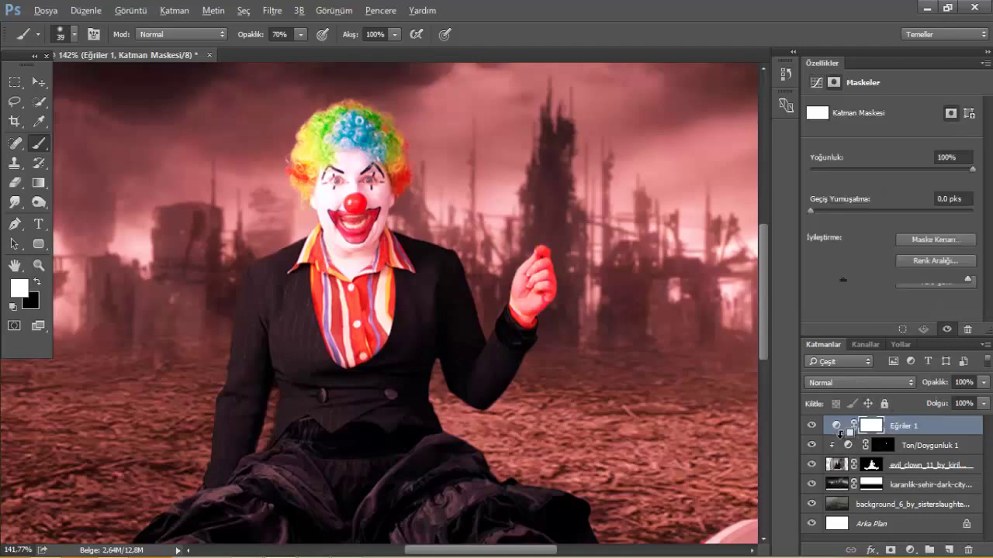
pyautogui.keyDown('alt'); pyautogui.click(840, 432); pyautogui.keyUp('alt')
pyautogui.click(890, 424)
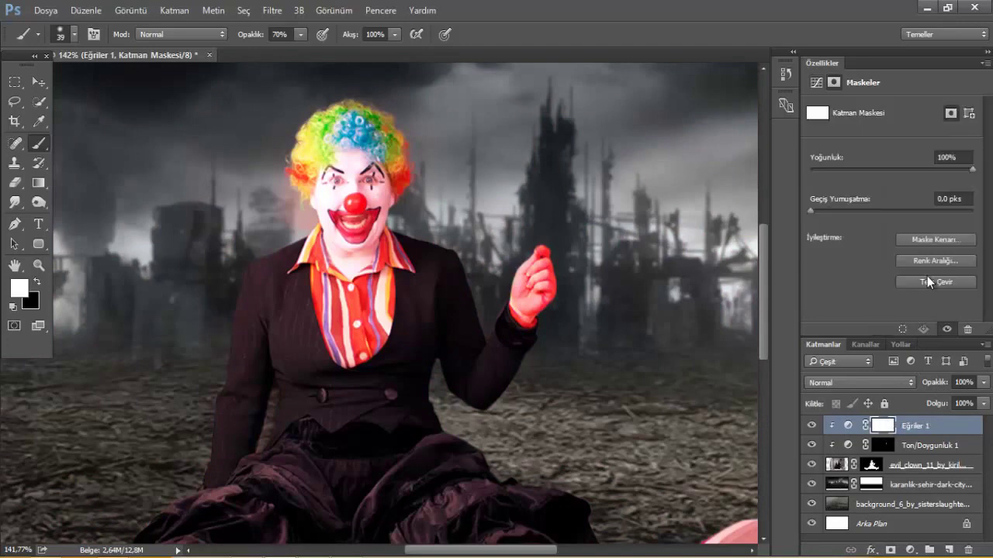
pyautogui.click(927, 279)
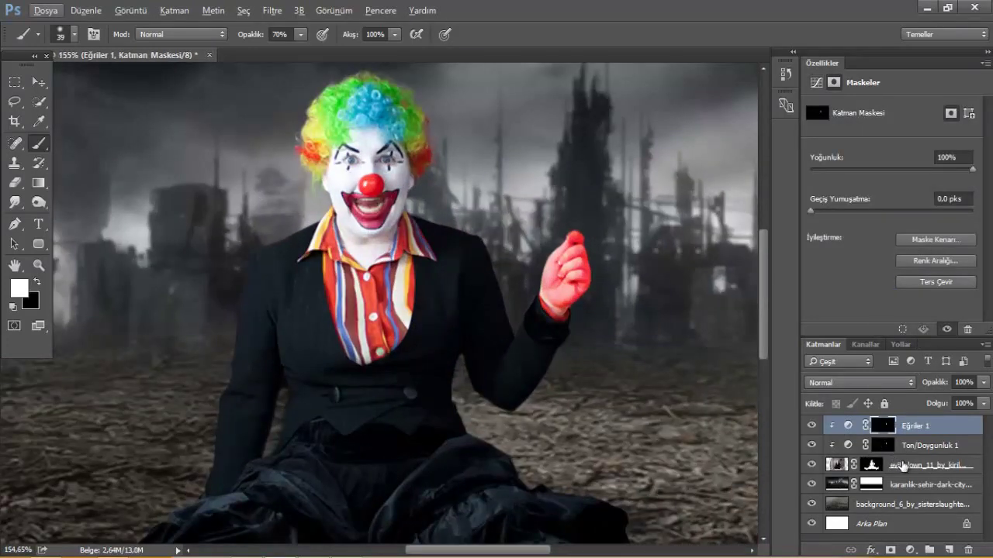
# Merge the clown with its adjustment layers into one layer
pyautogui.keyDown('shift'); pyautogui.click(915, 465); pyautogui.keyUp('shift')
pyautogui.rightClick(915, 466)
pyautogui.click(760, 421)
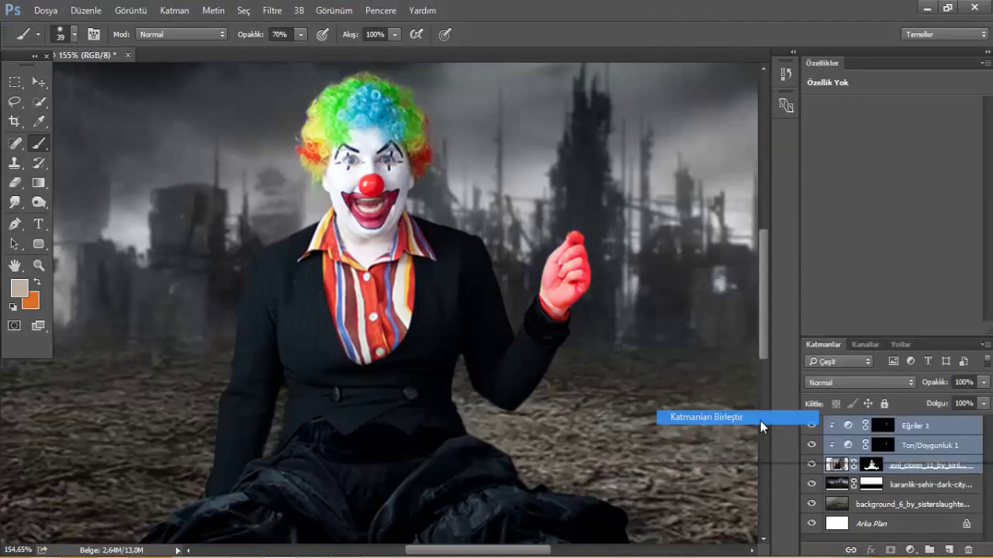
# Add a desaturating Hue/Saturation layer with an inverted black mask
pyautogui.click(910, 550)
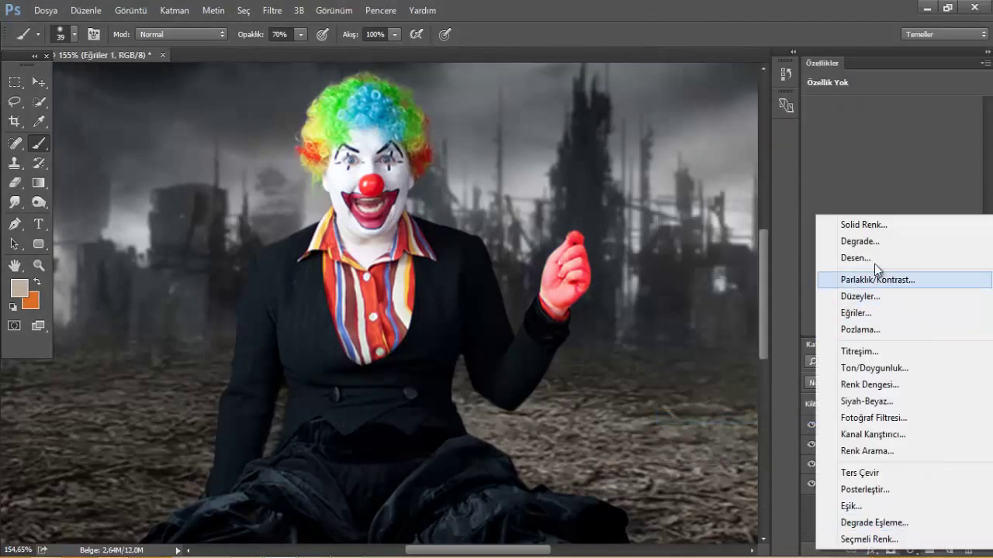
pyautogui.click(892, 368)
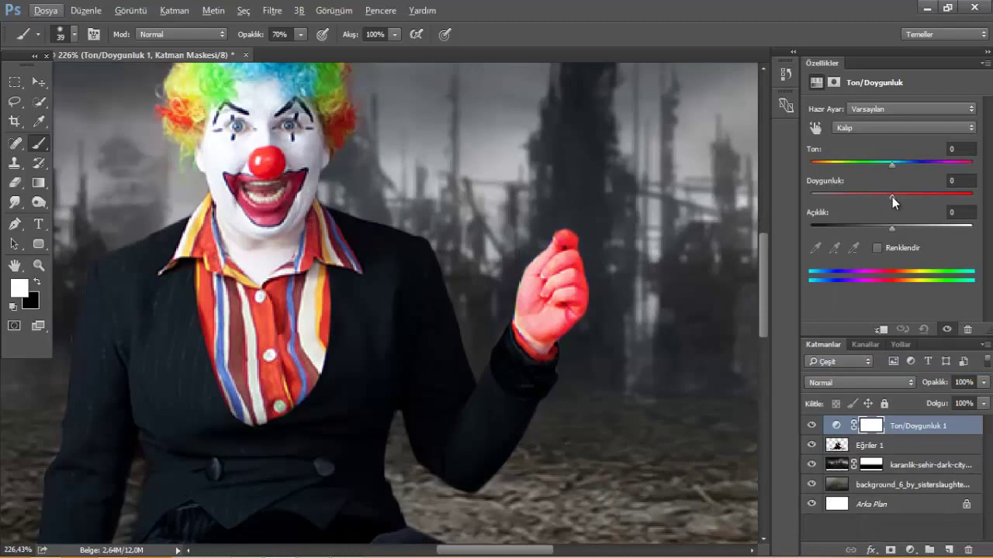
pyautogui.moveTo(891, 197); pyautogui.dragTo(854, 197)
pyautogui.click(871, 425)
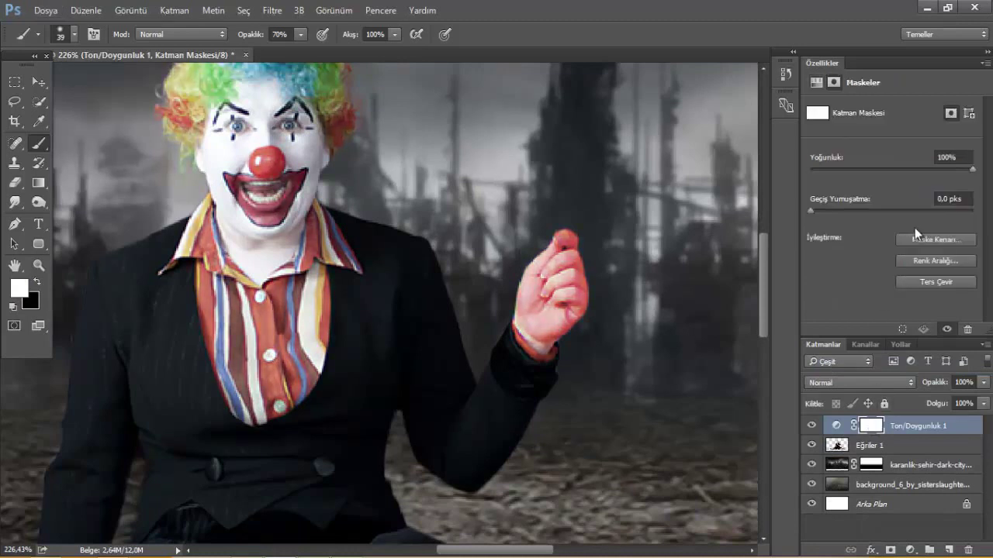
pyautogui.click(919, 282)
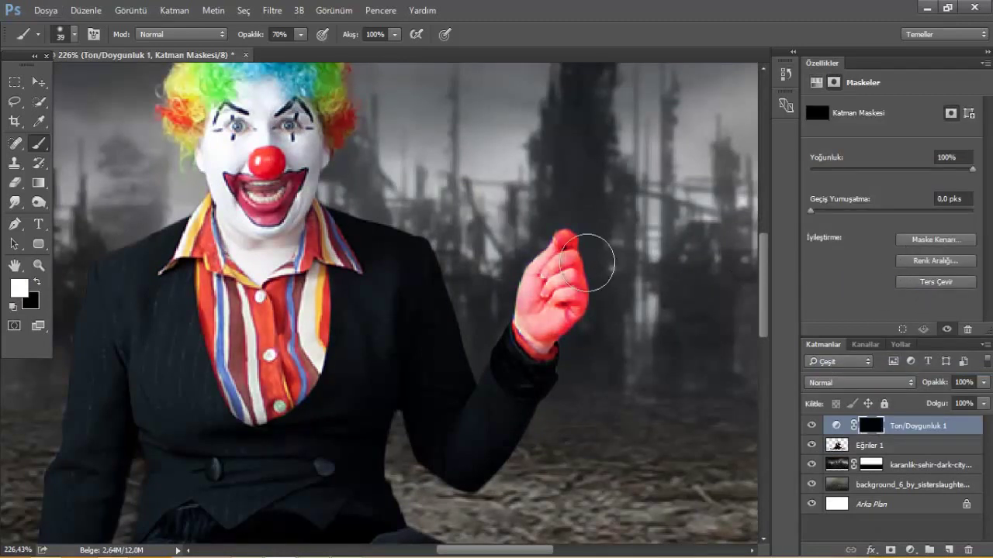
# Paint the desaturation onto the clown's eyes, side of the hair and shirt stripes
pyautogui.press(']')
pyautogui.scroll(-2, 544, 307)
pyautogui.scroll(-2, 434, 284)
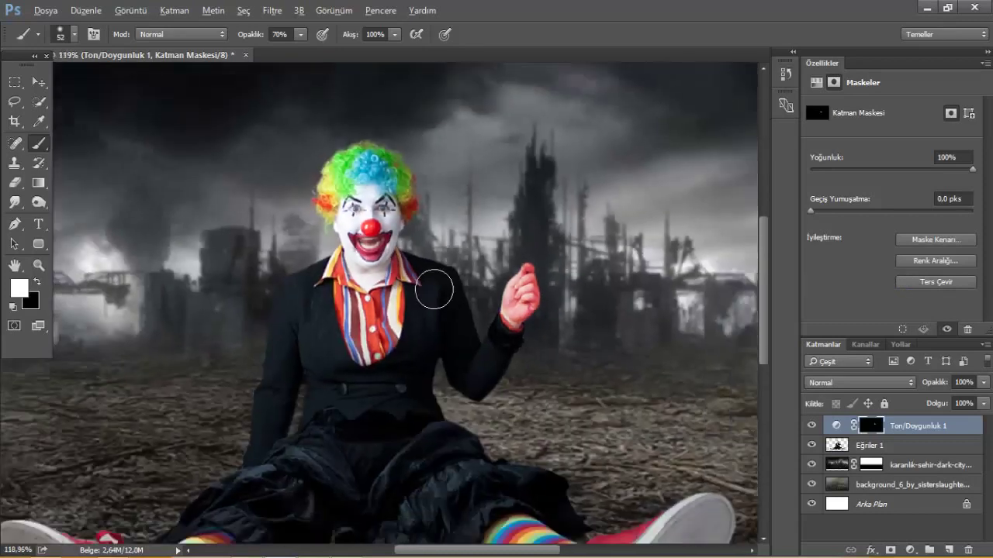
pyautogui.moveTo(372, 217); pyautogui.dragTo(362, 210)
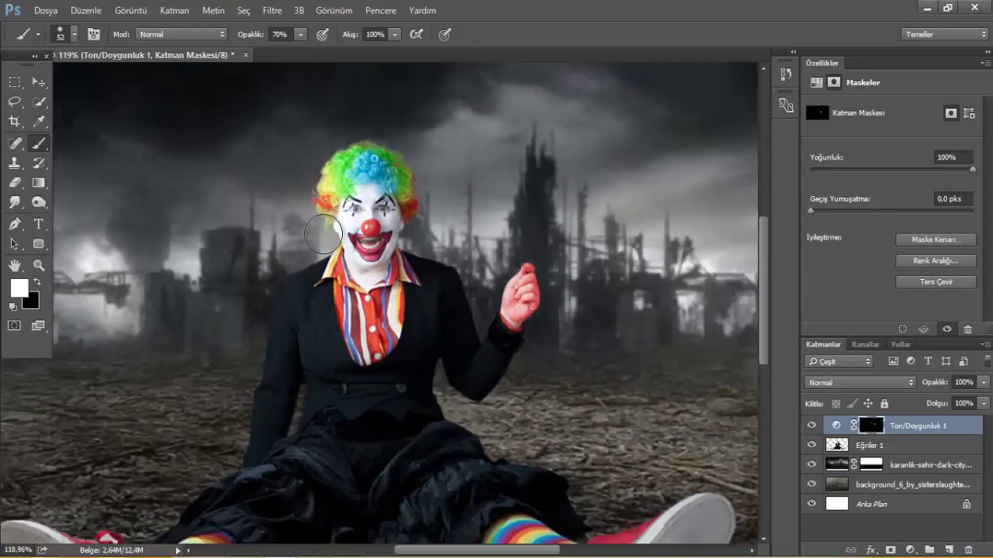
pyautogui.scroll(-3, 391, 361)
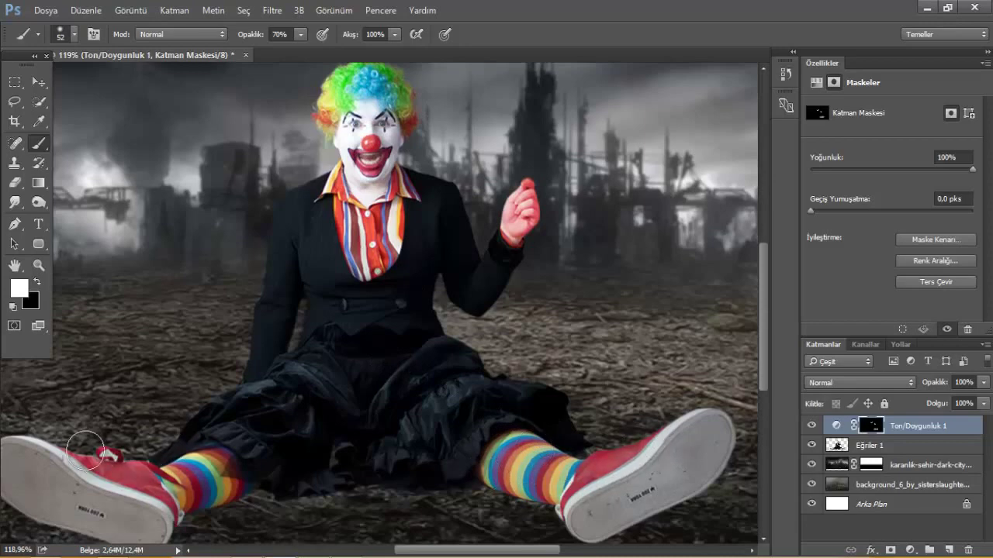
pyautogui.scroll(-3, 268, 381)
pyautogui.scroll(5, 298, 208)
pyautogui.moveTo(299, 207); pyautogui.dragTo(312, 230)
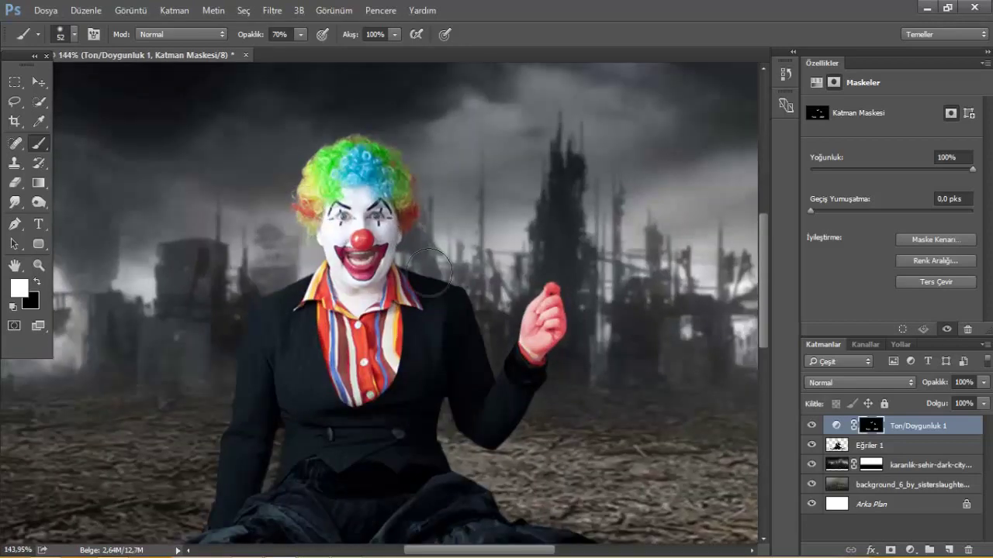
pyautogui.moveTo(355, 309); pyautogui.dragTo(340, 341)
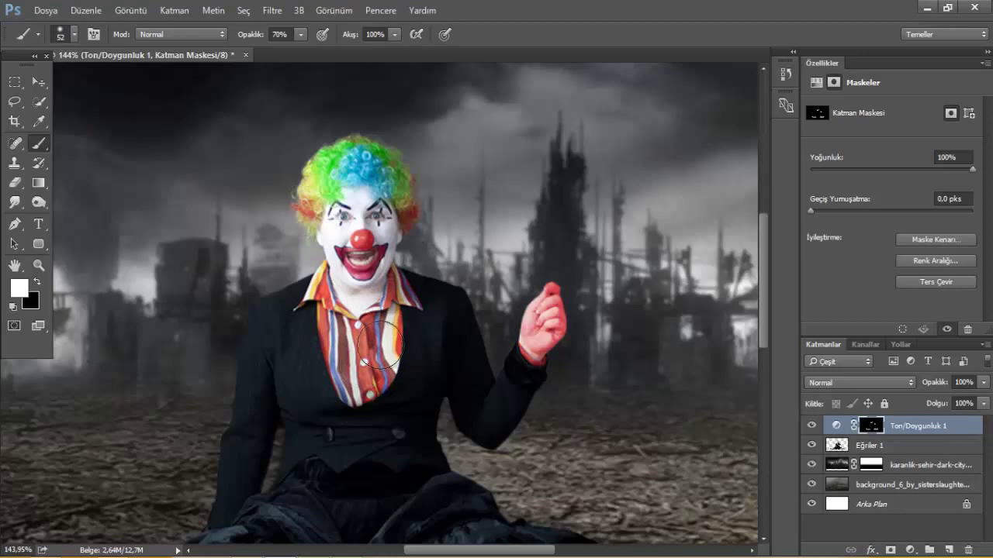
pyautogui.scroll(-3, 361, 376)
pyautogui.scroll(1, 326, 403)
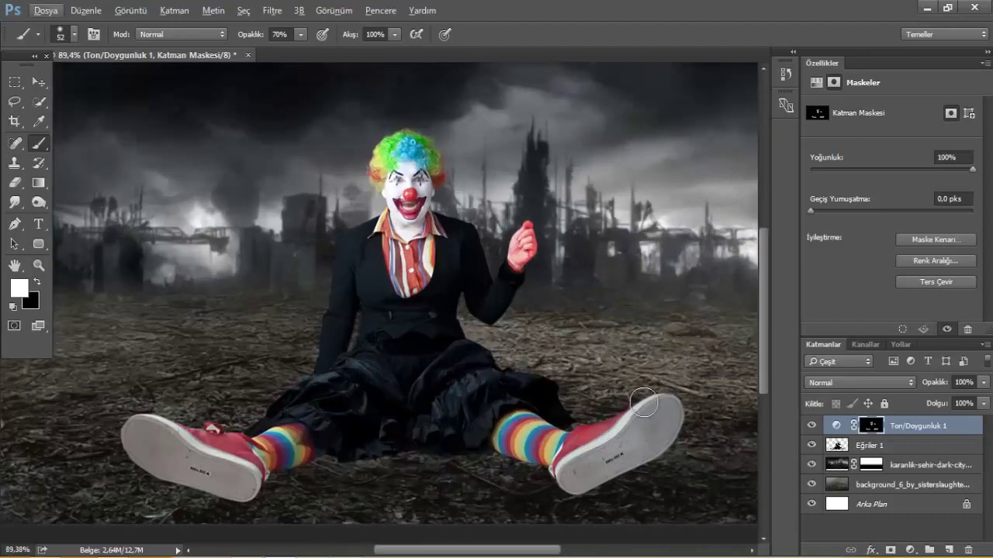
# Merge the desaturation into the clown layer and select the 54a1efb4 flame image
pyautogui.keyDown('shift'); pyautogui.click(863, 453); pyautogui.keyUp('shift')
pyautogui.rightClick(865, 449)
pyautogui.click(665, 512)
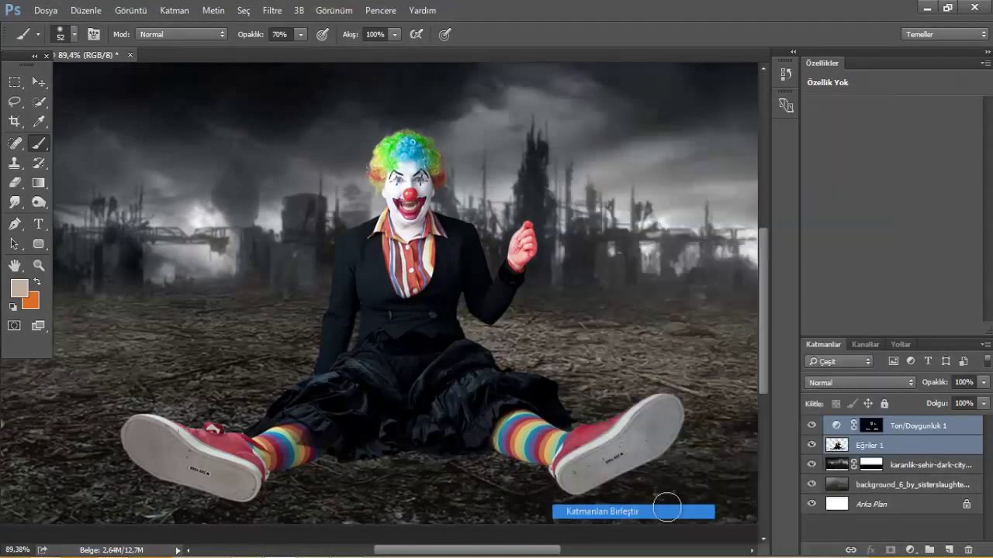
pyautogui.scroll(-1, 345, 385)
pyautogui.scroll(1, 335, 360)
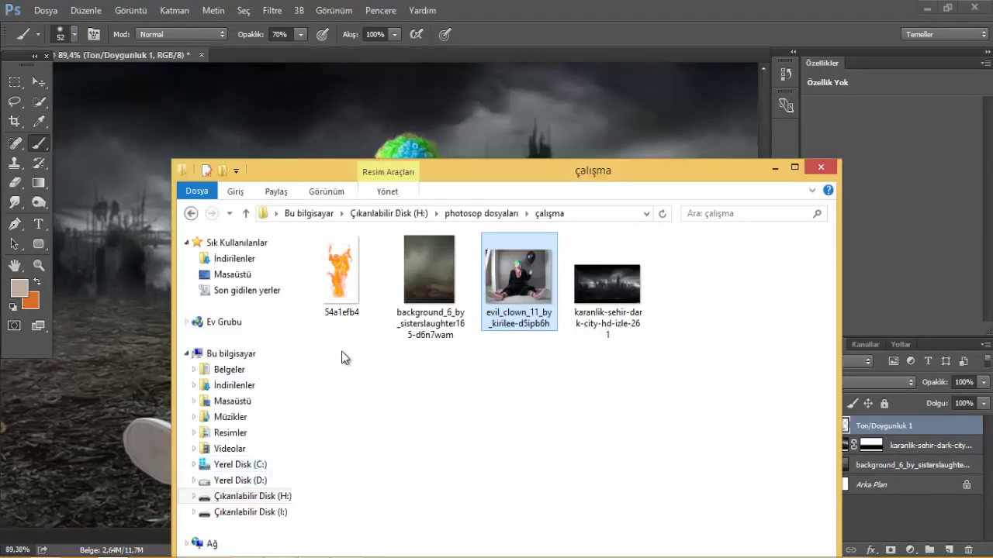
pyautogui.click(329, 292)
pyautogui.hotkey('alt', 'Tab')
# Commit the flame placement, desaturate it to about -33 with Hue/Saturation, and rasterize the layer
pyautogui.moveTo(351, 283); pyautogui.dragTo(380, 323)
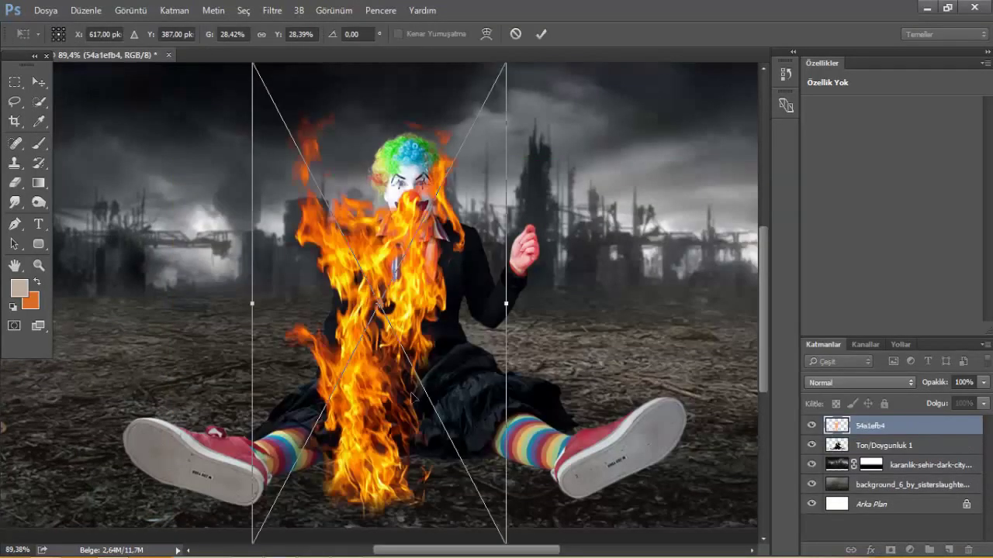
pyautogui.press('Return')
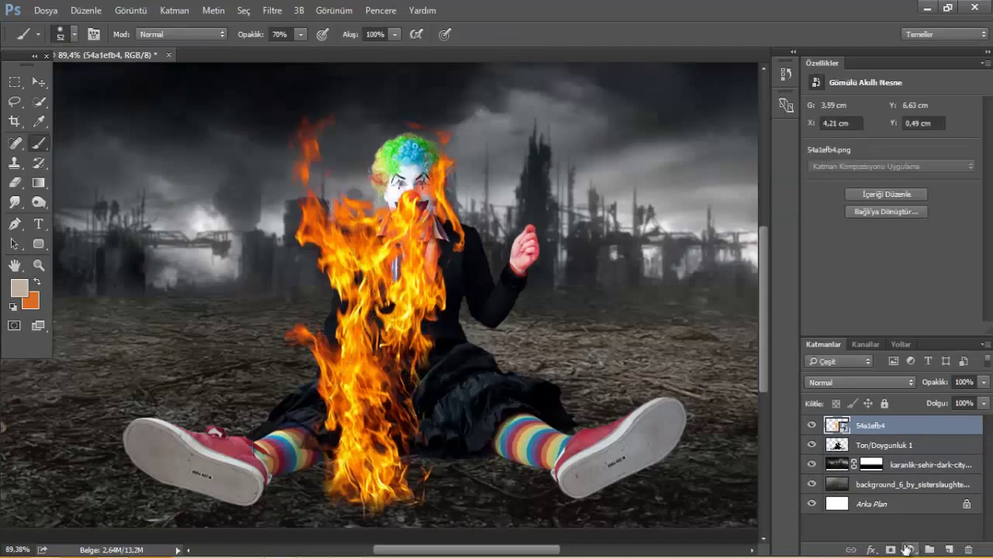
pyautogui.hotkey('ctrl', 'u')
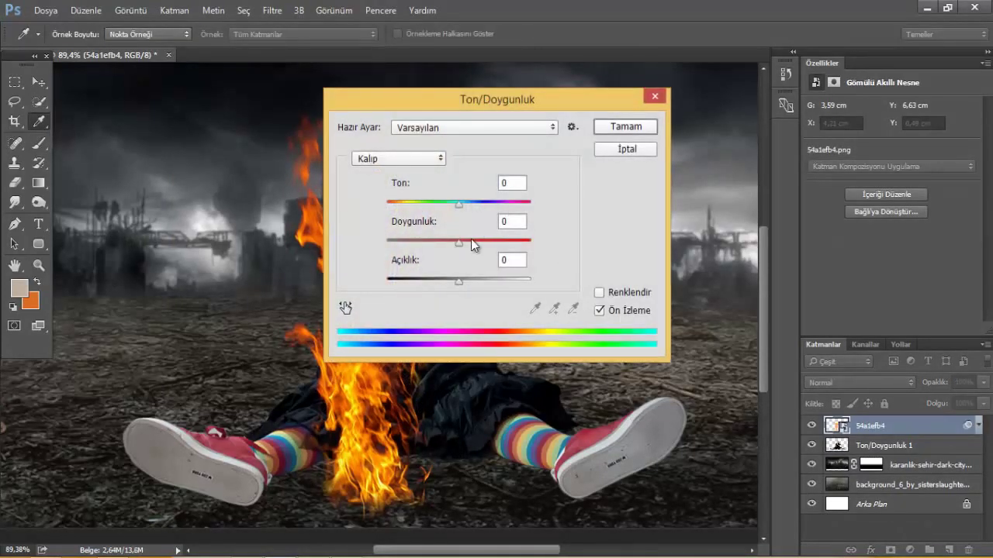
pyautogui.moveTo(458, 242); pyautogui.dragTo(430, 242)
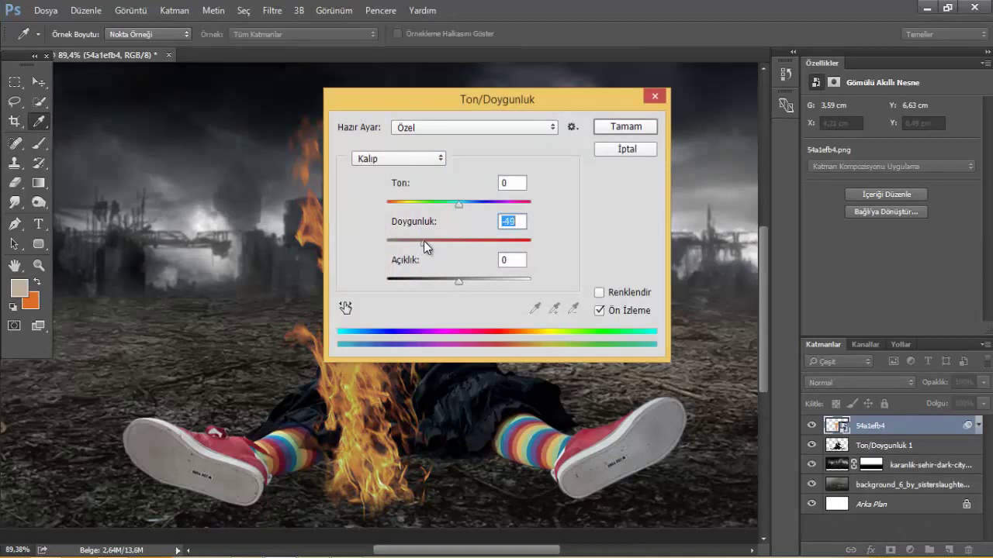
pyautogui.moveTo(541, 102); pyautogui.dragTo(819, 114)
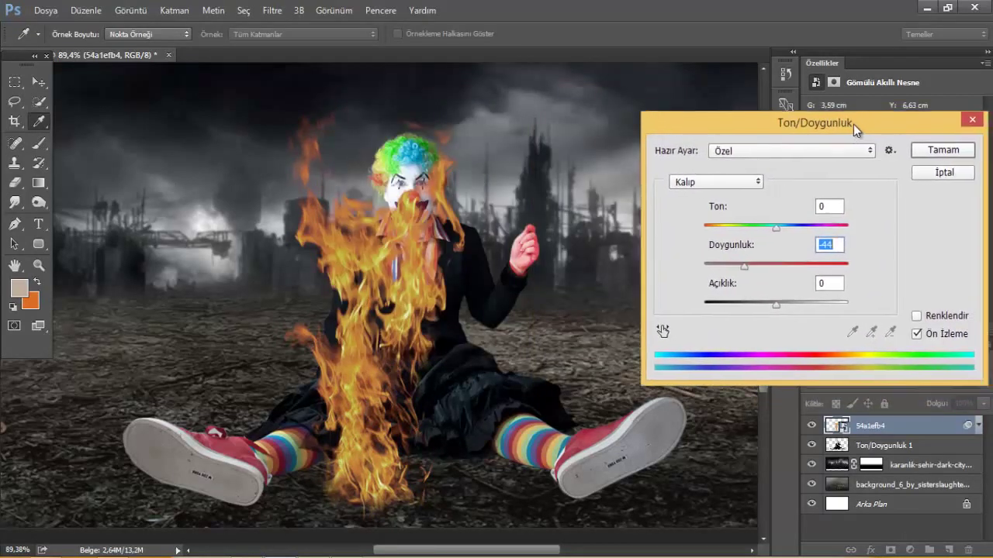
pyautogui.moveTo(708, 259)
pyautogui.mouseDown()
pyautogui.moveTo(733, 258)
pyautogui.moveTo(704, 264)
pyautogui.moveTo(712, 261)
pyautogui.mouseUp()
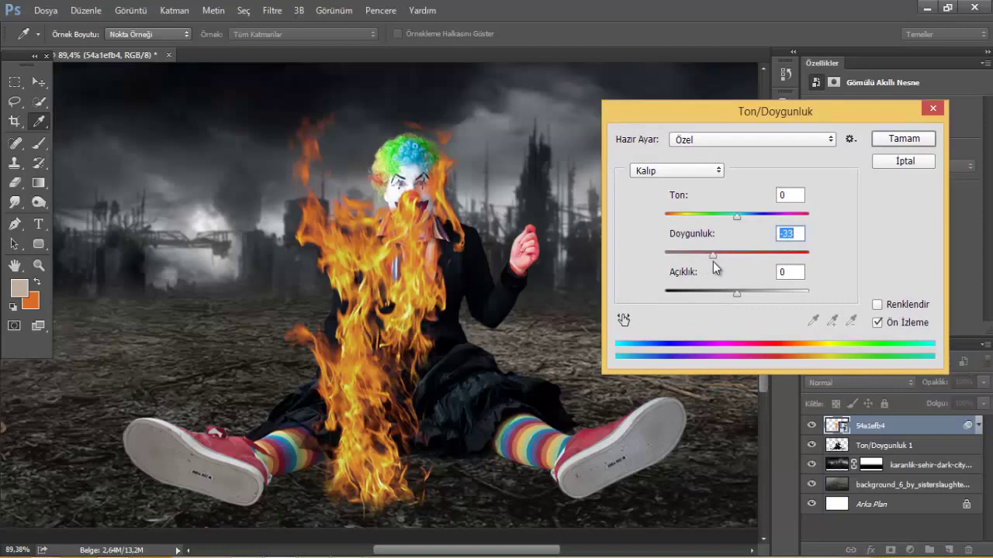
pyautogui.click(902, 139)
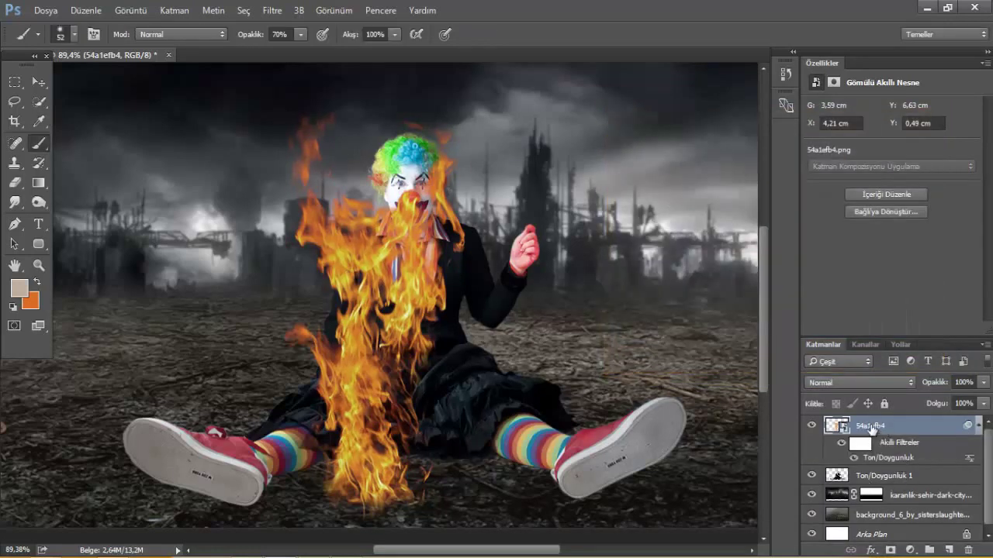
pyautogui.click(297, 196)
pyautogui.click(455, 233)
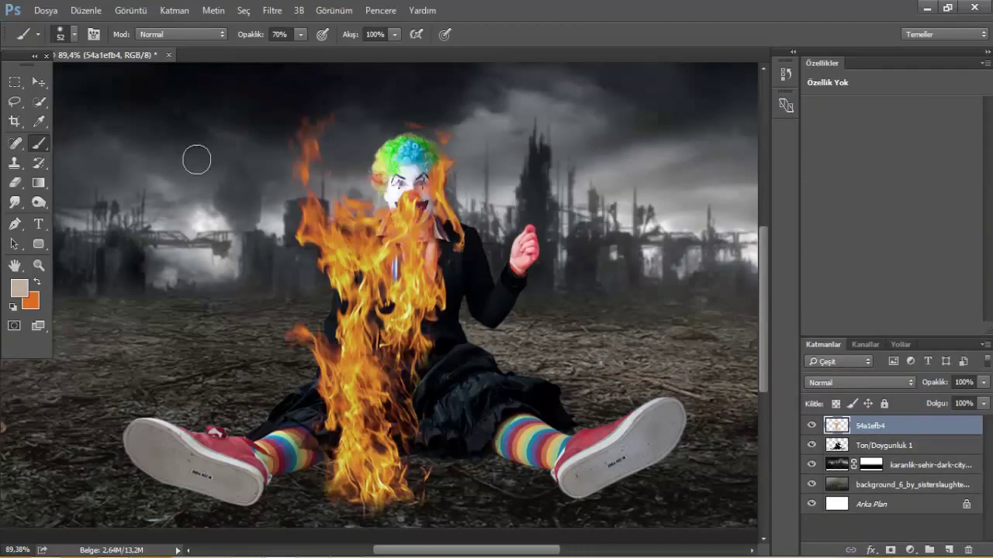
# Scale the flame to about 52% onto the clown's raised hand and raise its saturation to +19
pyautogui.press('v')
pyautogui.moveTo(377, 324); pyautogui.dragTo(447, 256)
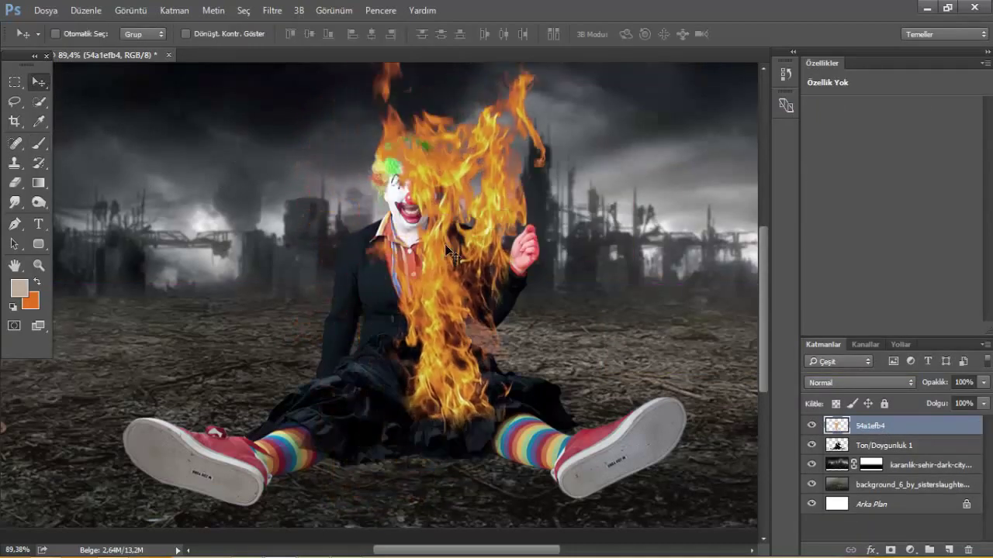
pyautogui.hotkey('ctrl', 't')
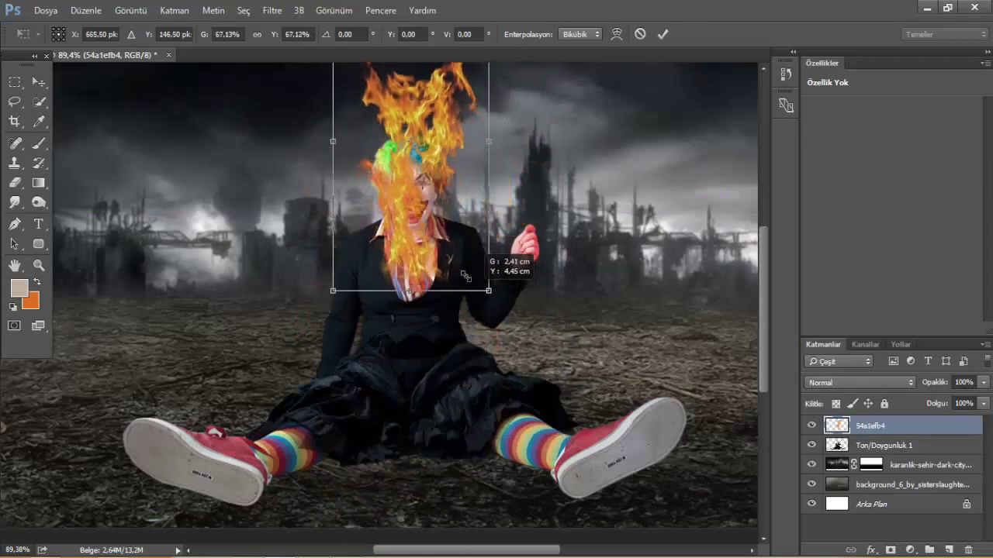
pyautogui.moveTo(566, 438); pyautogui.dragTo(454, 258)
pyautogui.moveTo(410, 221); pyautogui.dragTo(540, 219)
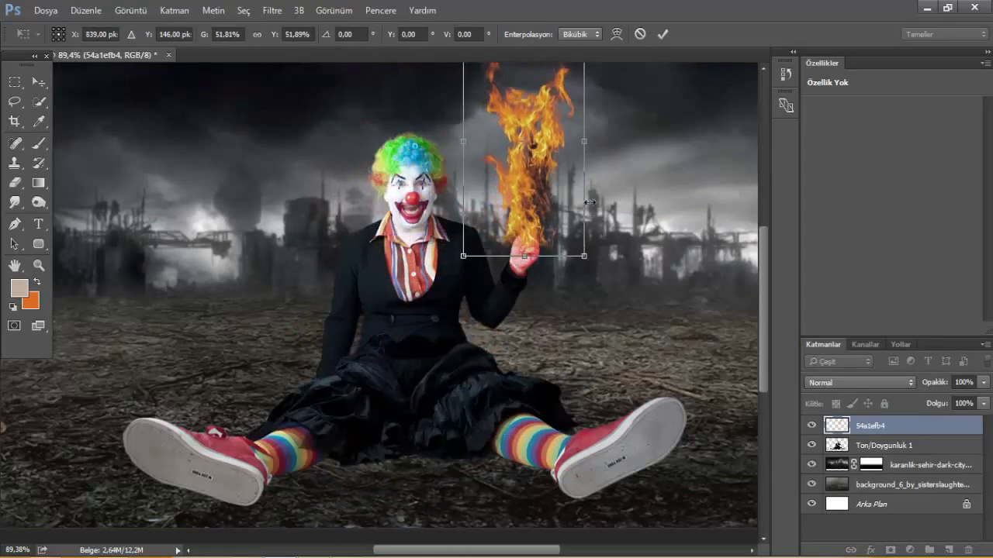
pyautogui.press('Return')
pyautogui.hotkey('ctrl', 'u')
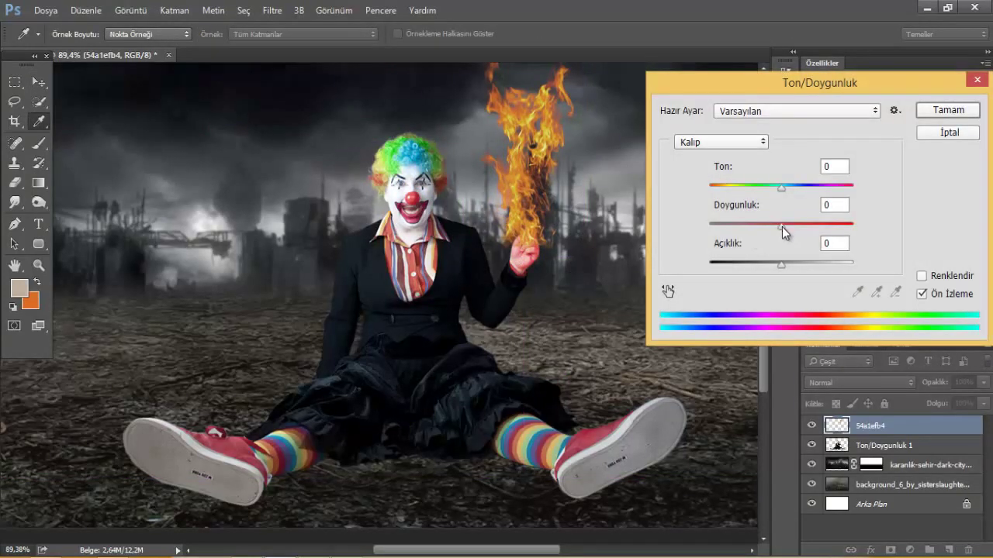
pyautogui.moveTo(782, 225); pyautogui.dragTo(795, 227)
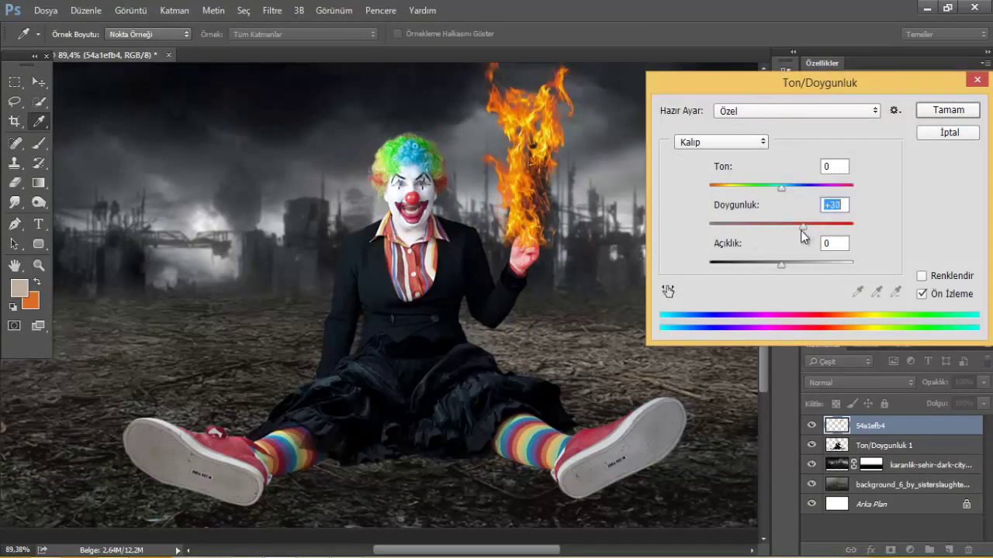
# Apply the +19 saturation, then set the flame's Lightness to about +25 and Saturation near -3
pyautogui.click(947, 111)
pyautogui.hotkey('ctrl', 'u')
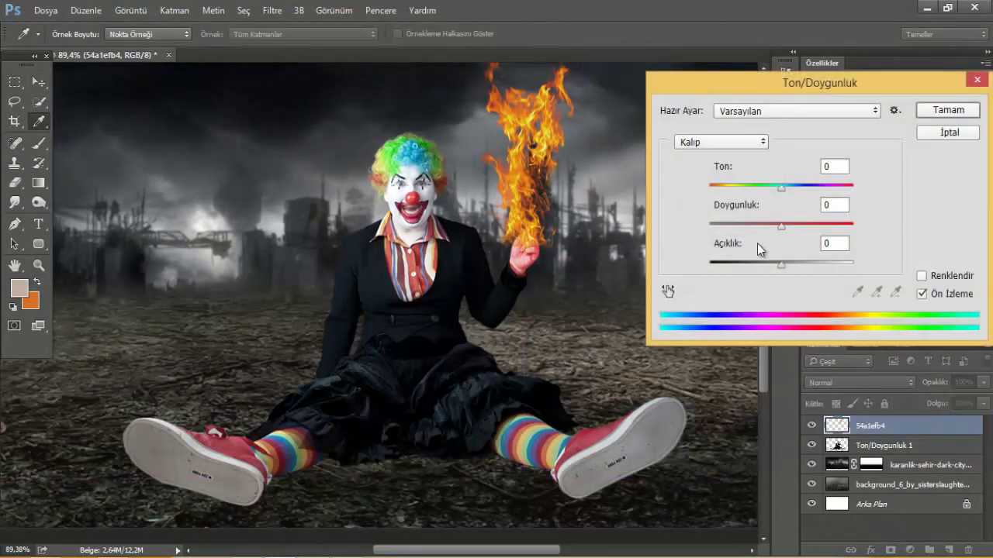
pyautogui.moveTo(780, 264); pyautogui.dragTo(797, 267)
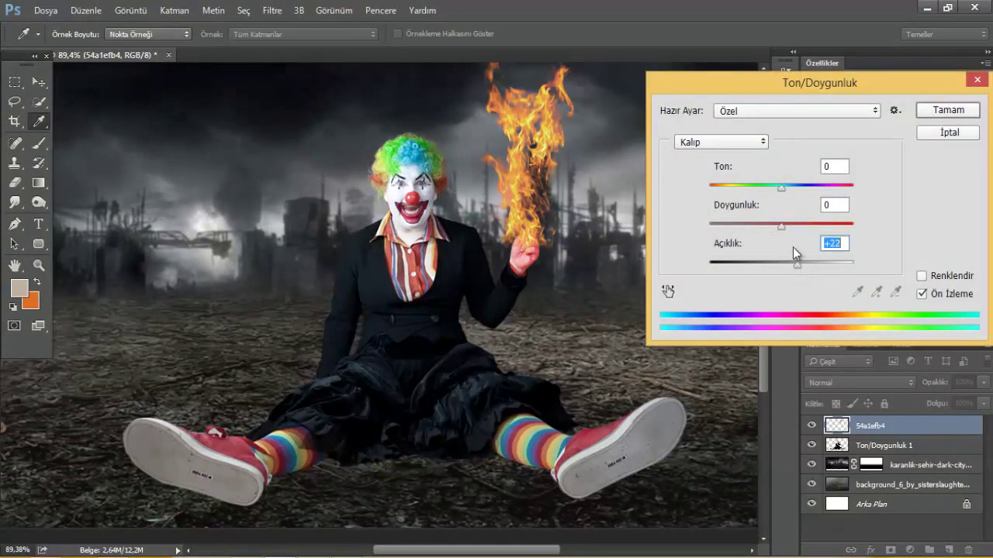
pyautogui.moveTo(782, 223); pyautogui.dragTo(771, 224)
pyautogui.moveTo(795, 263); pyautogui.dragTo(800, 269)
pyautogui.moveTo(771, 228)
pyautogui.mouseDown()
pyautogui.moveTo(784, 227)
pyautogui.moveTo(777, 233)
pyautogui.mouseUp()
# Apply the lightness change, nudge the flame on the hand, and add a layer mask to it
pyautogui.click(932, 115)
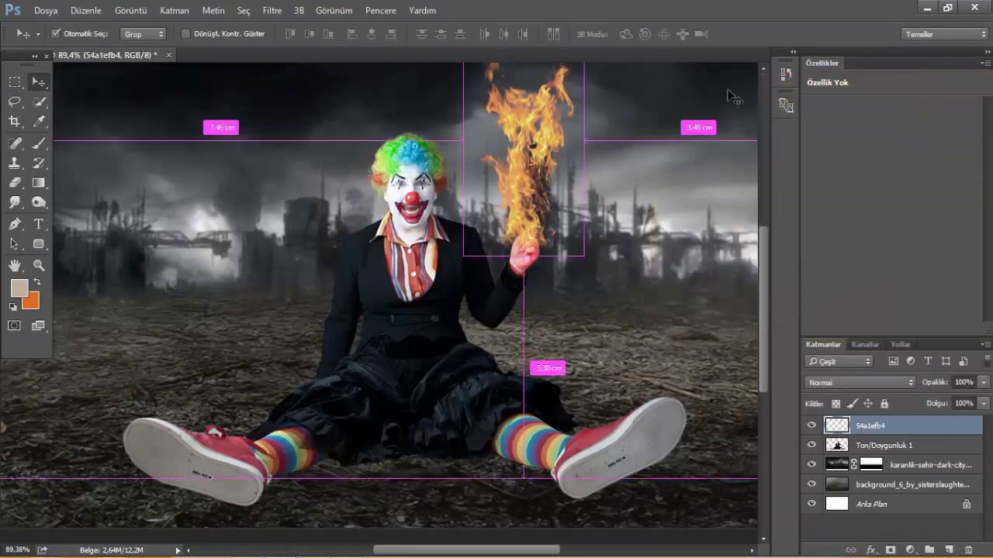
pyautogui.moveTo(541, 233); pyautogui.dragTo(542, 220)
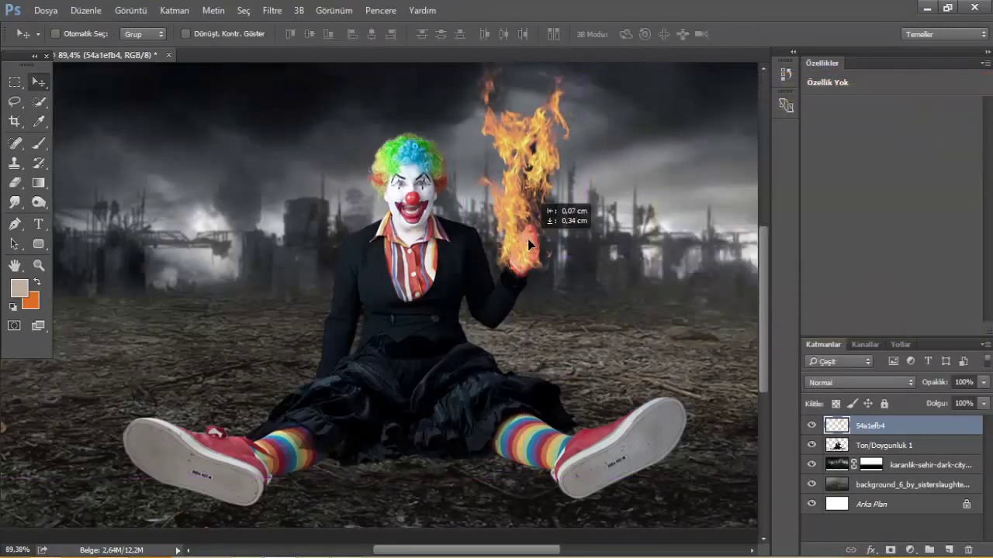
pyautogui.scroll(3, 545, 216)
pyautogui.scroll(3, 544, 216)
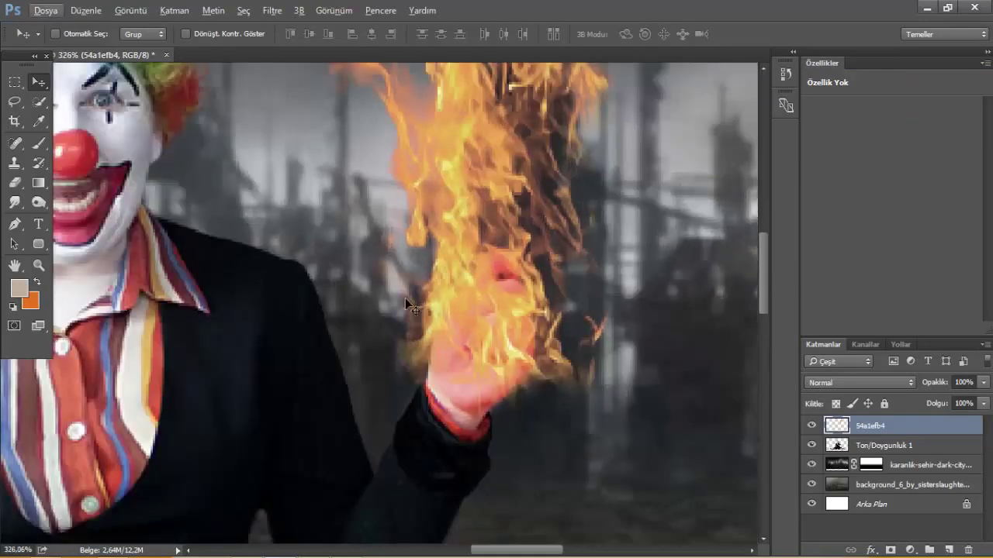
pyautogui.click(38, 143)
pyautogui.click(890, 550)
pyautogui.press('d')
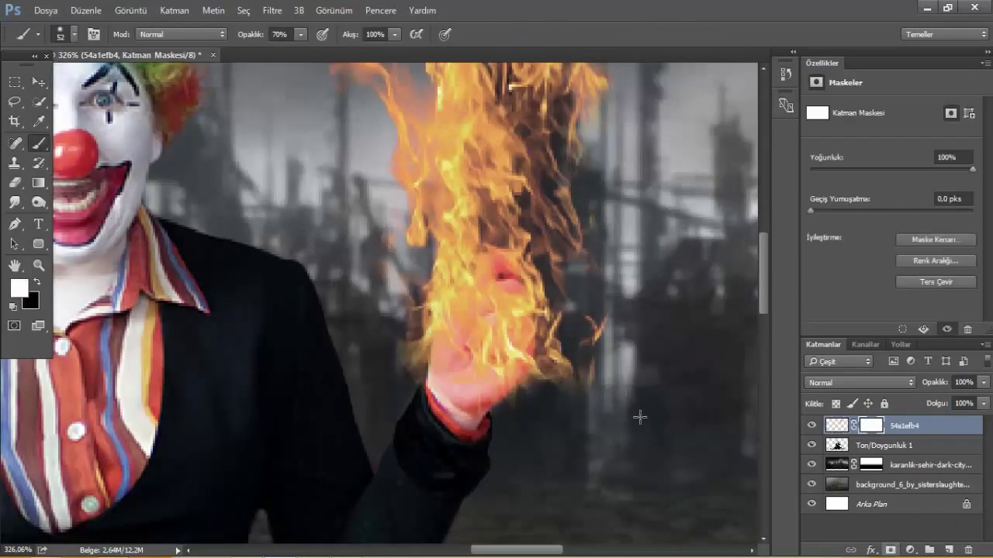
# Paint black on the mask with a 42–55 px brush to hide flames over the hand
pyautogui.moveTo(586, 363); pyautogui.dragTo(616, 372)
pyautogui.moveTo(530, 321); pyautogui.dragTo(541, 330)
pyautogui.press('alt')
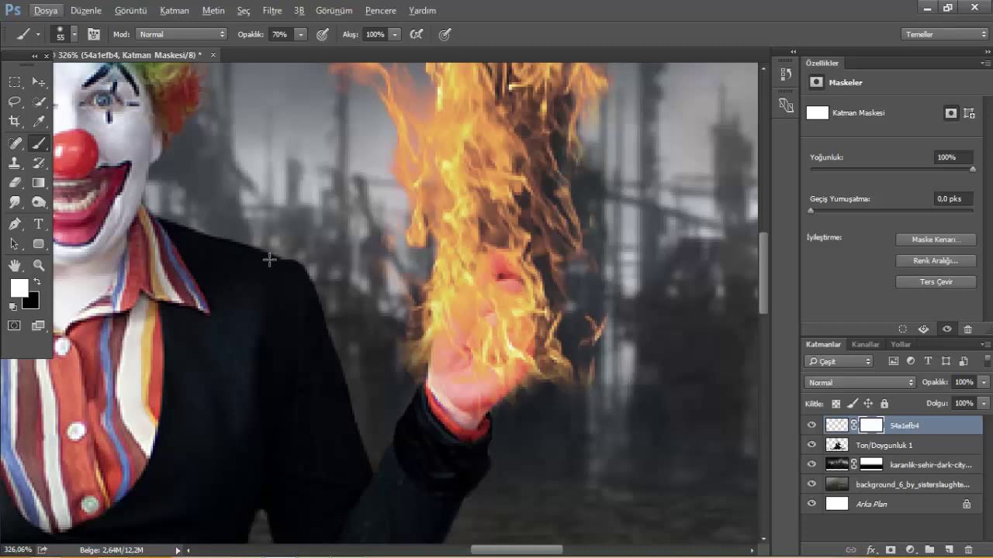
pyautogui.press('x')
pyautogui.moveTo(299, 252); pyautogui.dragTo(318, 252)
pyautogui.moveTo(535, 264); pyautogui.dragTo(576, 398)
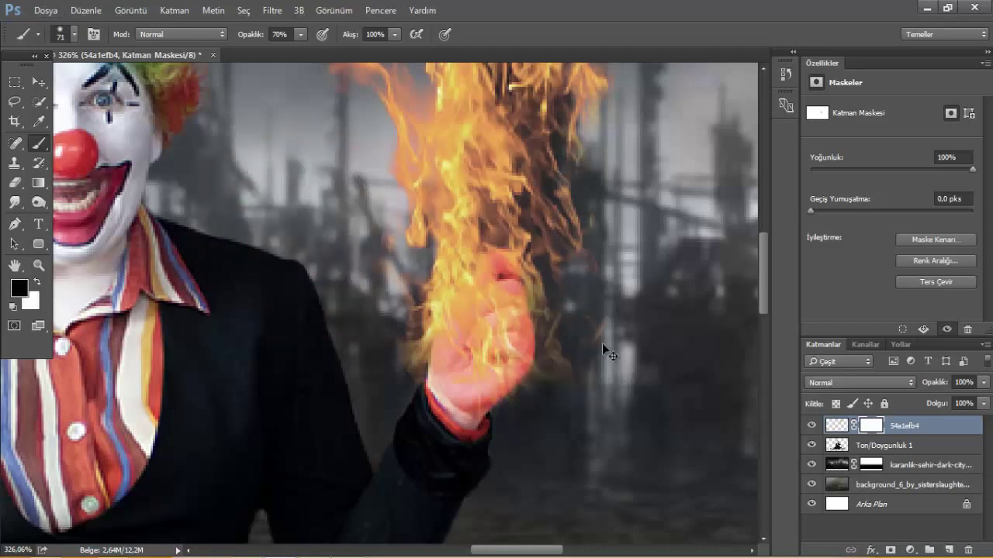
pyautogui.moveTo(602, 353)
pyautogui.mouseDown()
pyautogui.moveTo(580, 337)
pyautogui.moveTo(582, 402)
pyautogui.moveTo(561, 372)
pyautogui.moveTo(570, 369)
pyautogui.moveTo(568, 381)
pyautogui.mouseUp()
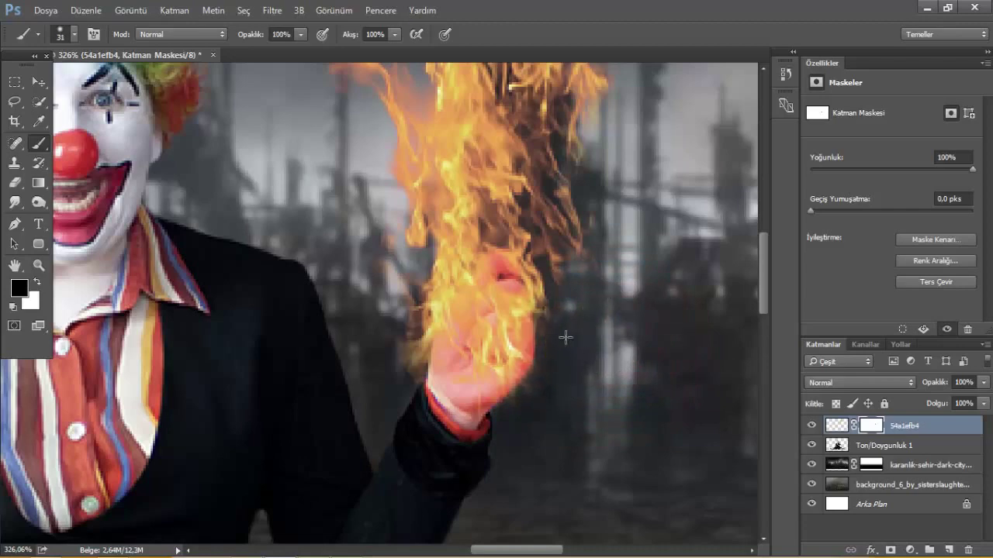
pyautogui.moveTo(415, 295)
pyautogui.mouseDown()
pyautogui.moveTo(419, 233)
pyautogui.moveTo(399, 365)
pyautogui.mouseUp()
# Switch to the Move tool and target the flame's pixels instead of its mask
pyautogui.scroll(-3, 403, 364)
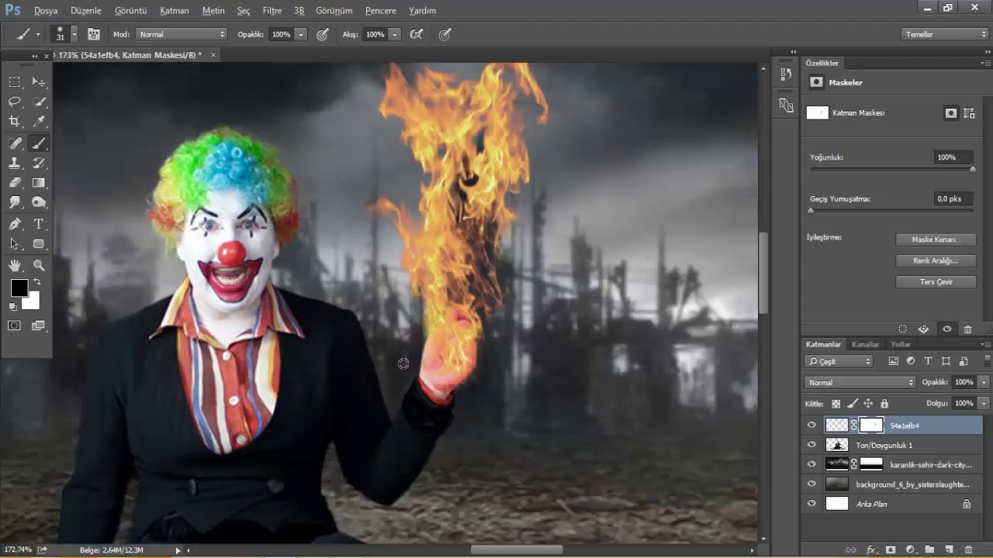
pyautogui.scroll(-2, 403, 363)
pyautogui.scroll(-2, 403, 364)
pyautogui.scroll(-2, 310, 311)
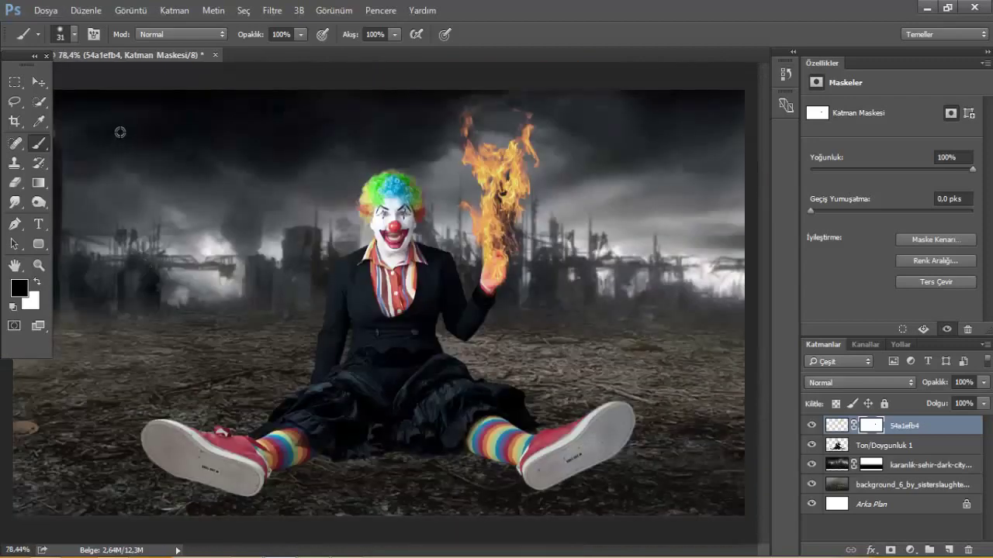
pyautogui.keyDown('alt'); pyautogui.click(250, 194); pyautogui.keyUp('alt')
pyautogui.click(37, 82)
pyautogui.click(836, 425)
# Set the brush to size 100 and choose a different brush preset
pyautogui.scroll(1, 478, 295)
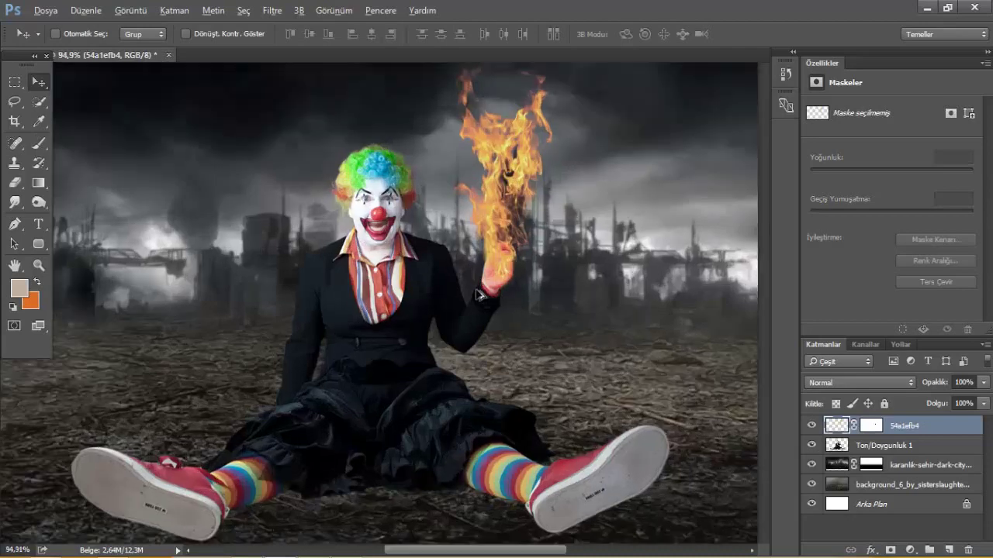
pyautogui.press('b')
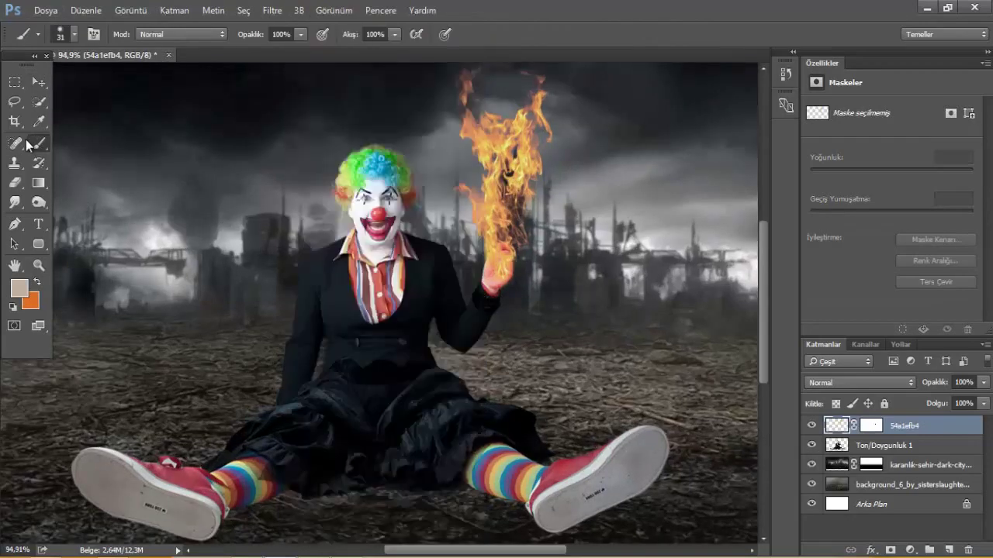
pyautogui.press(']')
pyautogui.press(']')
pyautogui.press(']')
pyautogui.rightClick(273, 205)
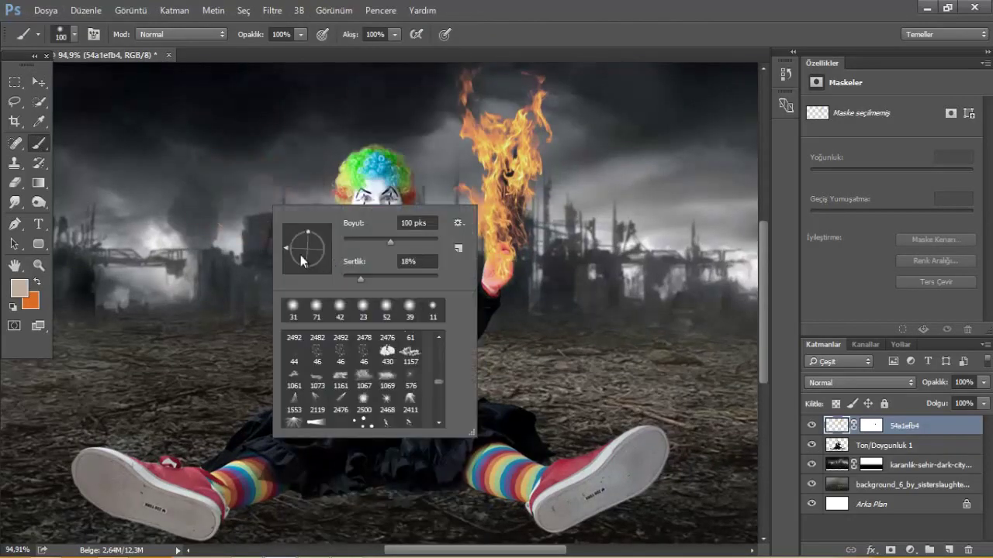
pyautogui.doubleClick(349, 314)
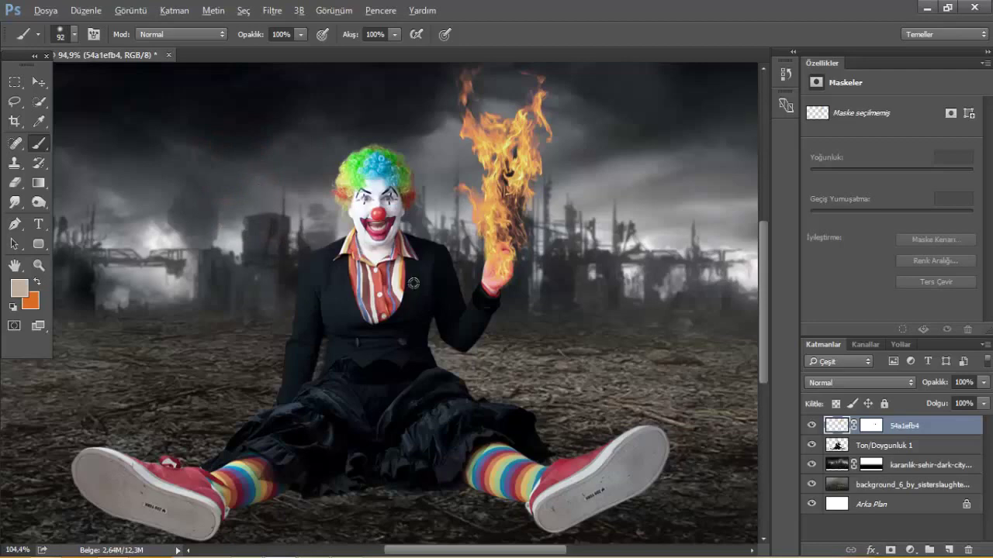
# Nudge the flame about 0.11 cm lower so it sits into the clown's fist
pyautogui.scroll(2, 435, 279)
pyautogui.scroll(3, 466, 279)
pyautogui.scroll(3, 487, 300)
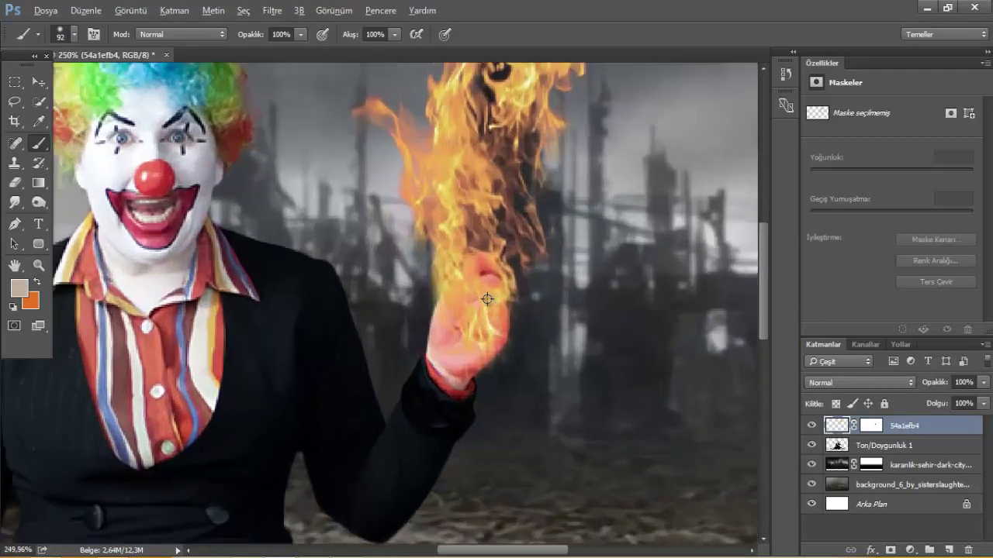
pyautogui.scroll(1, 514, 301)
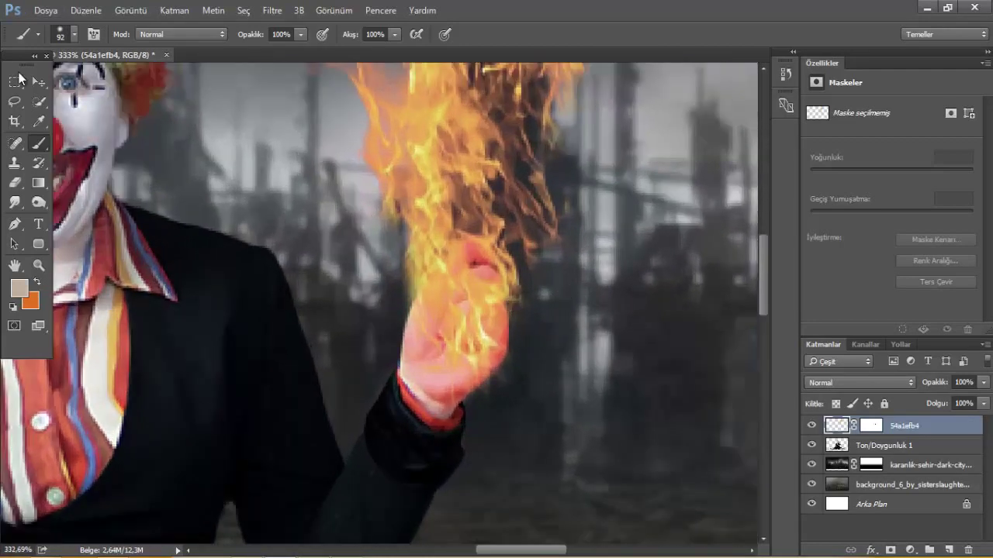
pyautogui.click(38, 80)
pyautogui.moveTo(477, 264); pyautogui.dragTo(466, 307)
pyautogui.scroll(-3, 466, 307)
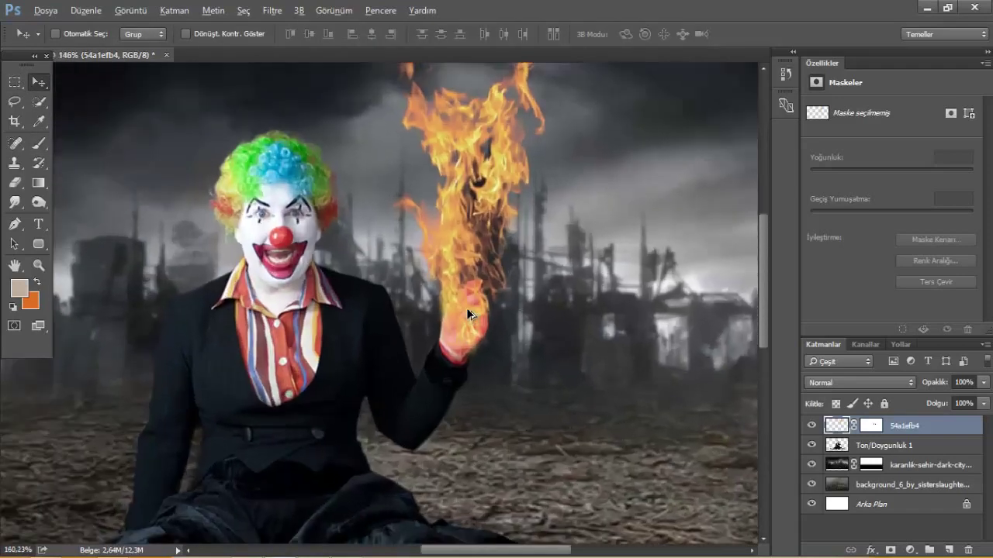
pyautogui.scroll(1, 466, 308)
# Add a Hue/Saturation adjustment clipped to the flame, saturation maxed, with an inverted black mask
pyautogui.click(910, 550)
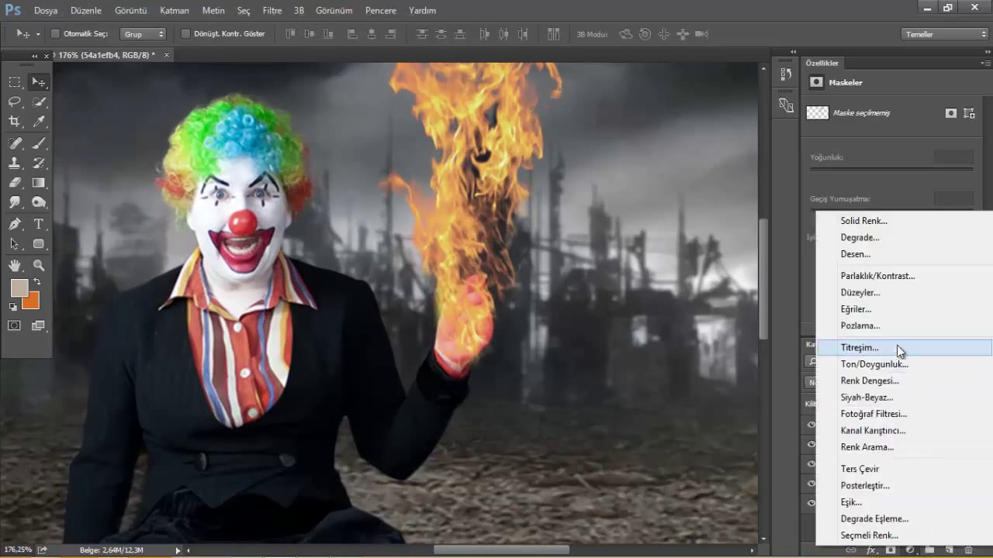
pyautogui.click(874, 363)
pyautogui.moveTo(913, 197); pyautogui.dragTo(934, 197)
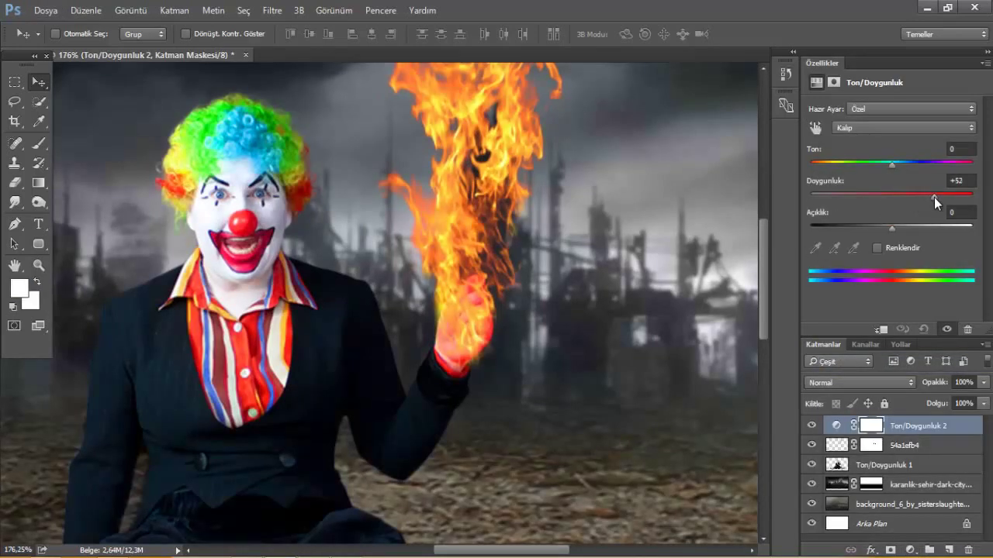
pyautogui.keyDown('alt'); pyautogui.click(837, 436); pyautogui.keyUp('alt')
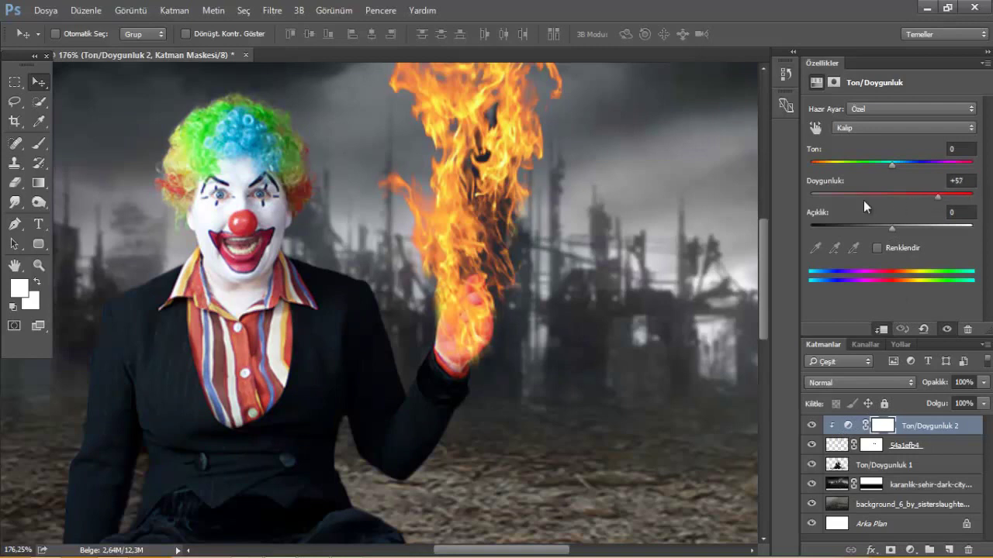
pyautogui.moveTo(937, 196); pyautogui.dragTo(974, 196)
pyautogui.click(885, 429)
pyautogui.click(920, 281)
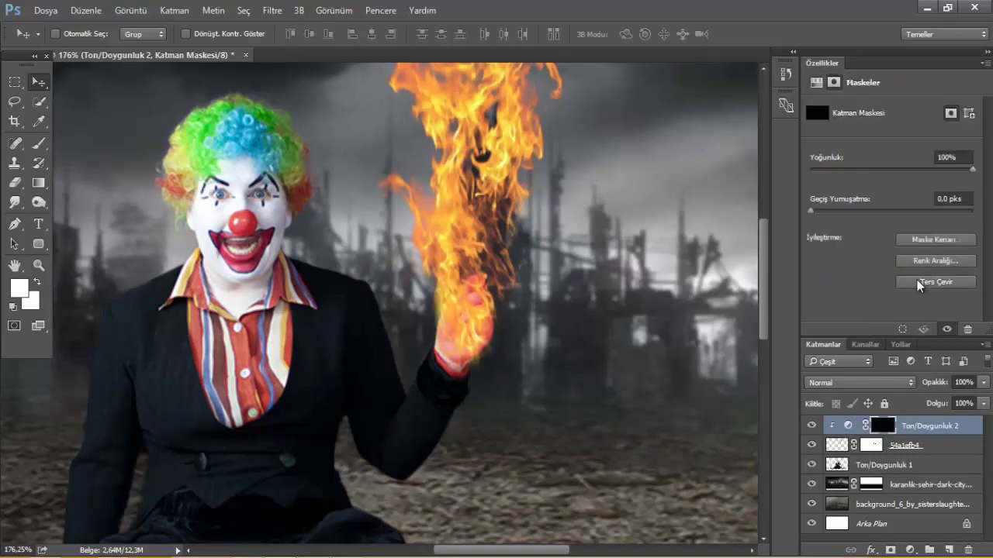
# Try painting a glow around the hand on the city layer, then undo it
pyautogui.keyDown('ctrl'); pyautogui.click(521, 322); pyautogui.keyUp('ctrl')
pyautogui.click(38, 142)
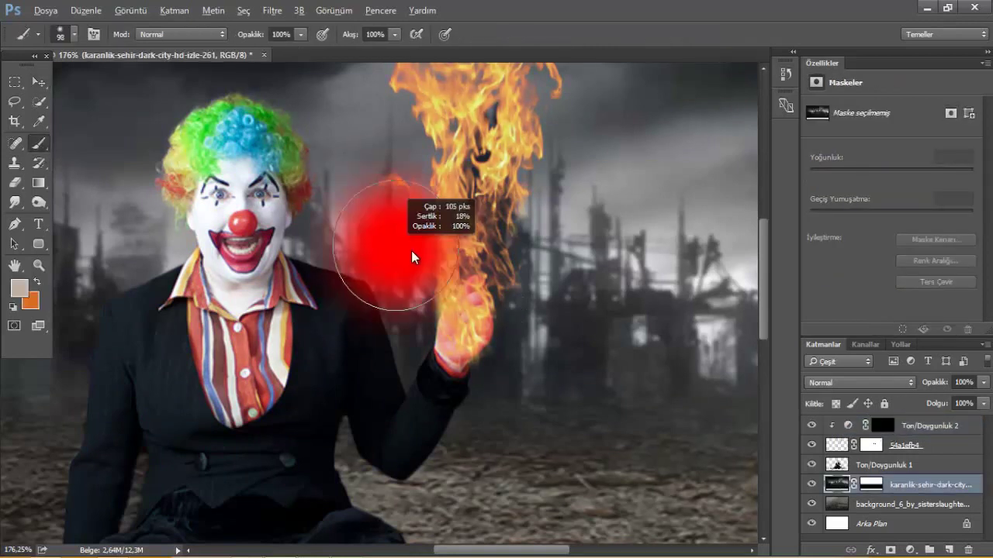
pyautogui.moveTo(496, 310); pyautogui.dragTo(446, 346)
pyautogui.hotkey('ctrl', 'z')
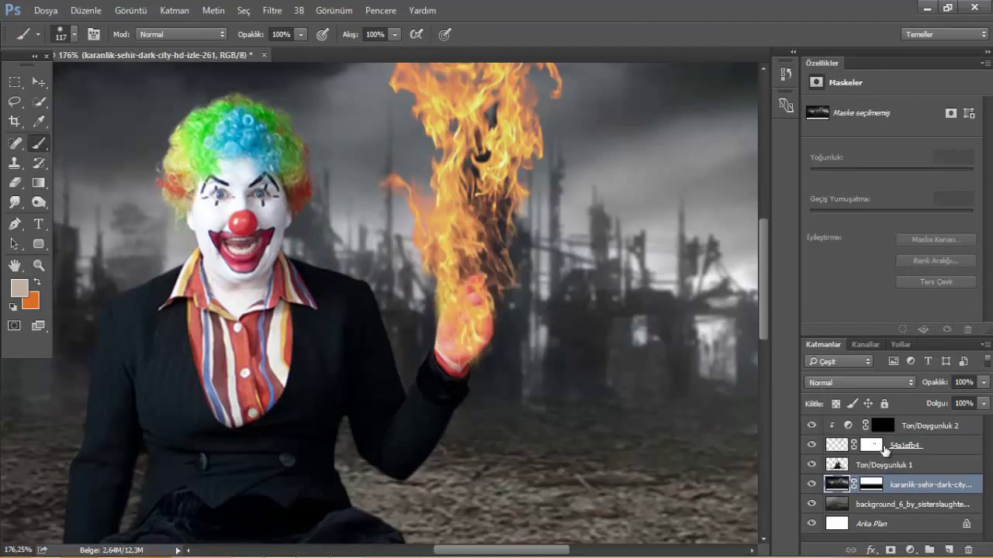
# Paint white into the adjustment's mask over the clown's hand
pyautogui.click(879, 427)
pyautogui.press('v')
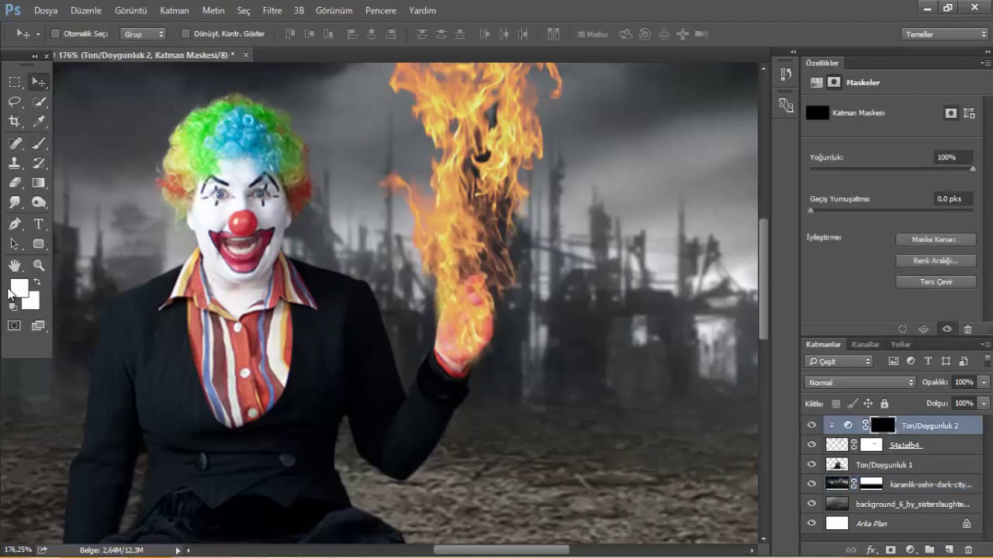
pyautogui.click(12, 307)
pyautogui.press('x')
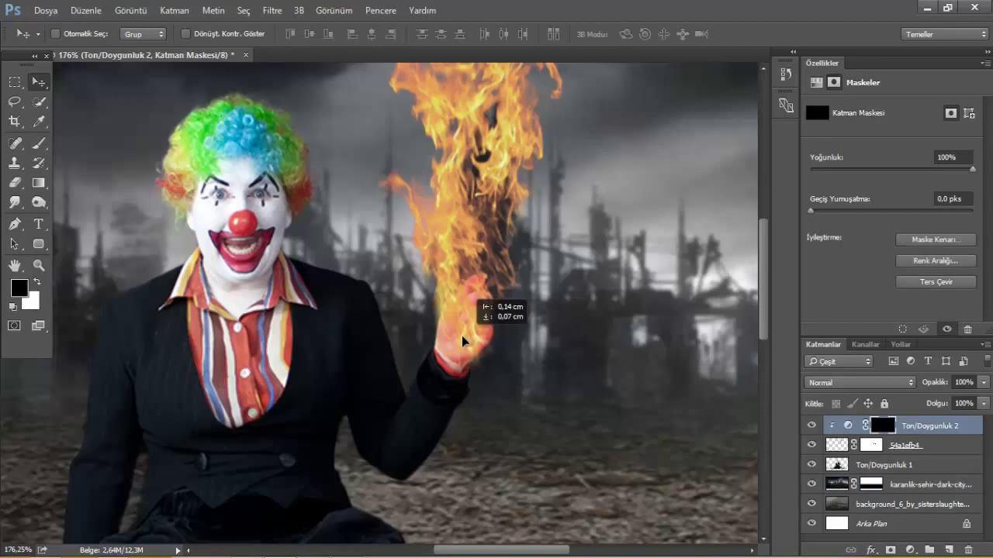
pyautogui.click(38, 143)
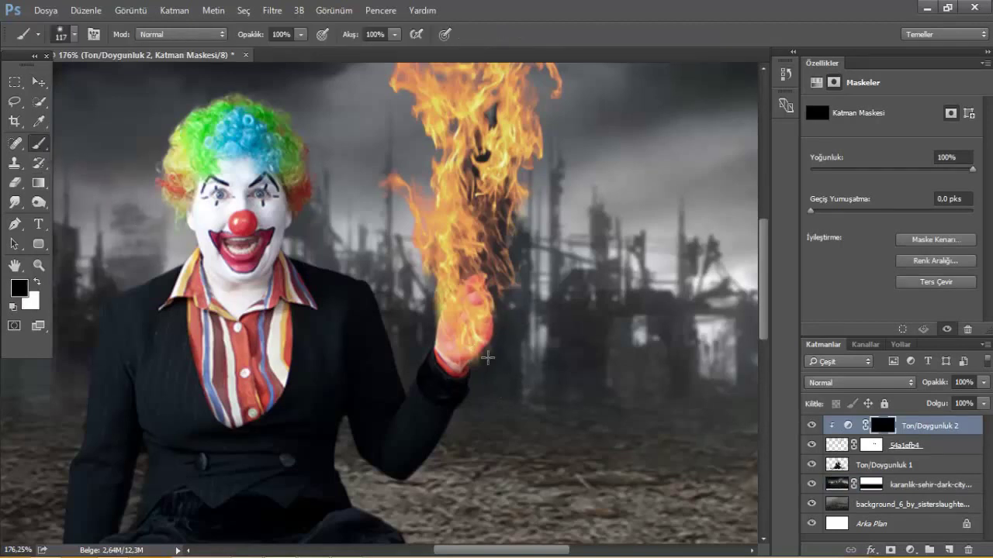
pyautogui.press('x')
pyautogui.click(474, 339)
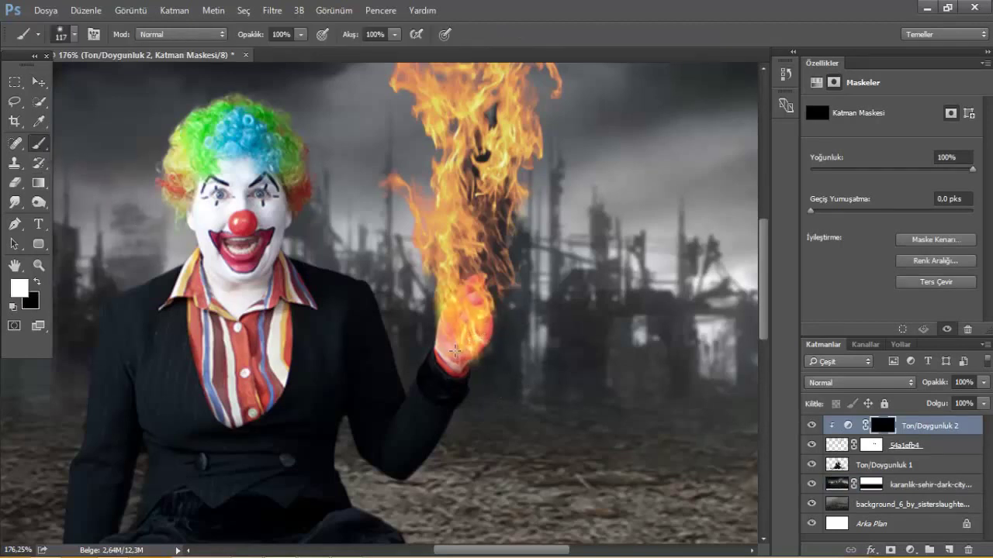
pyautogui.keyDown('alt'); pyautogui.scroll(-3, 474, 339); pyautogui.keyUp('alt')
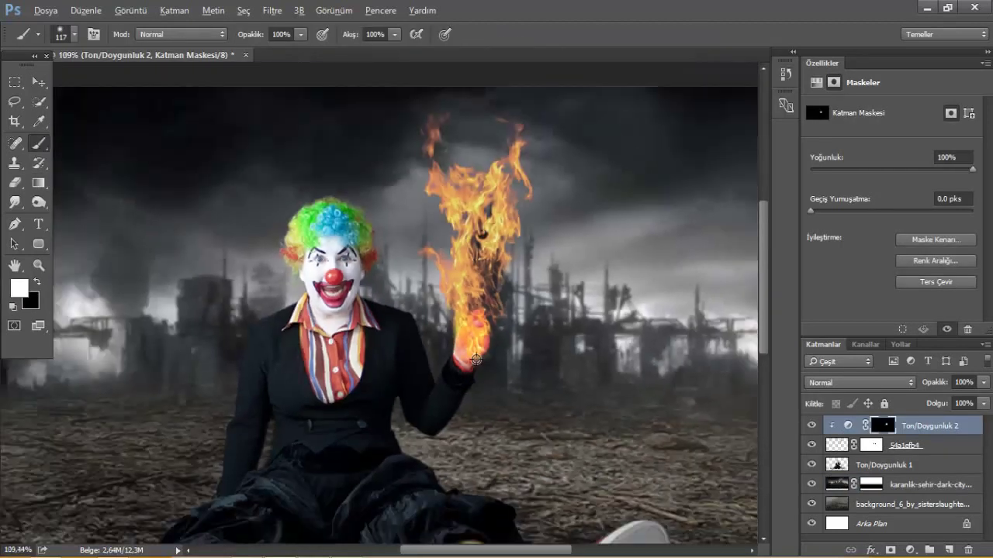
# Set the fire's saturation to +39 and merge the adjustment into the fire layer
pyautogui.click(848, 426)
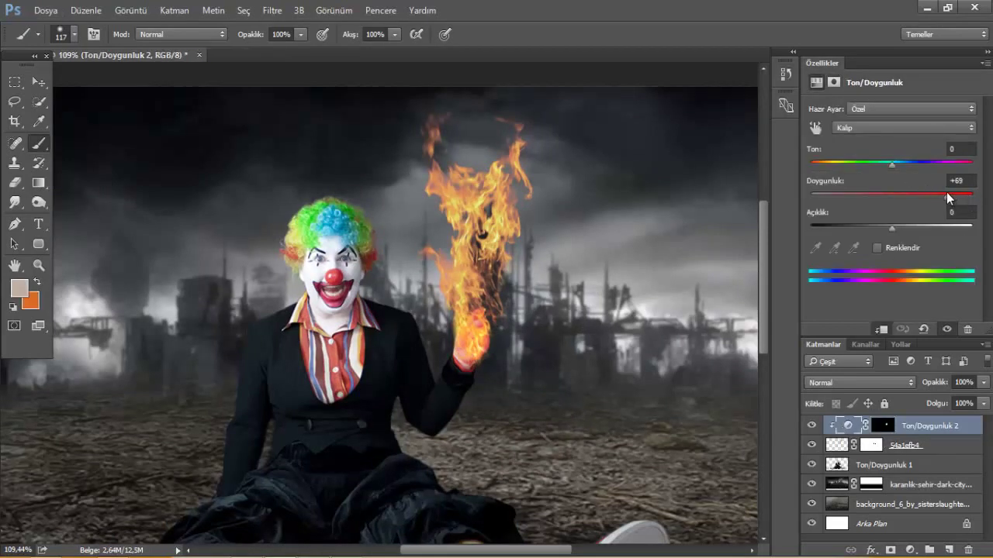
pyautogui.moveTo(946, 193)
pyautogui.mouseDown()
pyautogui.moveTo(867, 193)
pyautogui.moveTo(923, 208)
pyautogui.mouseUp()
pyautogui.keyDown('alt'); pyautogui.scroll(-3, 211, 306); pyautogui.keyUp('alt')
pyautogui.keyDown('alt'); pyautogui.scroll(2, 264, 306); pyautogui.keyUp('alt')
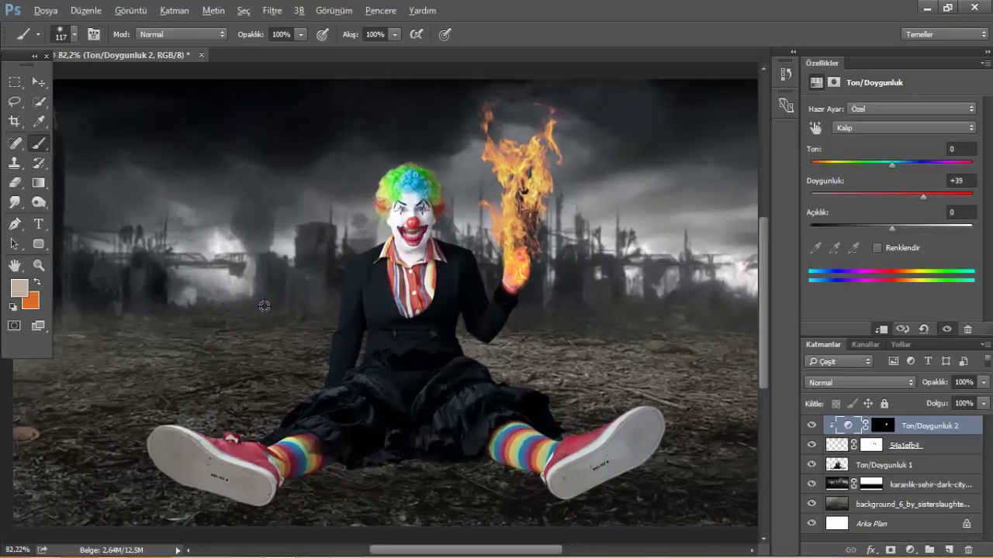
pyautogui.keyDown('alt'); pyautogui.scroll(-2, 407, 321); pyautogui.keyUp('alt')
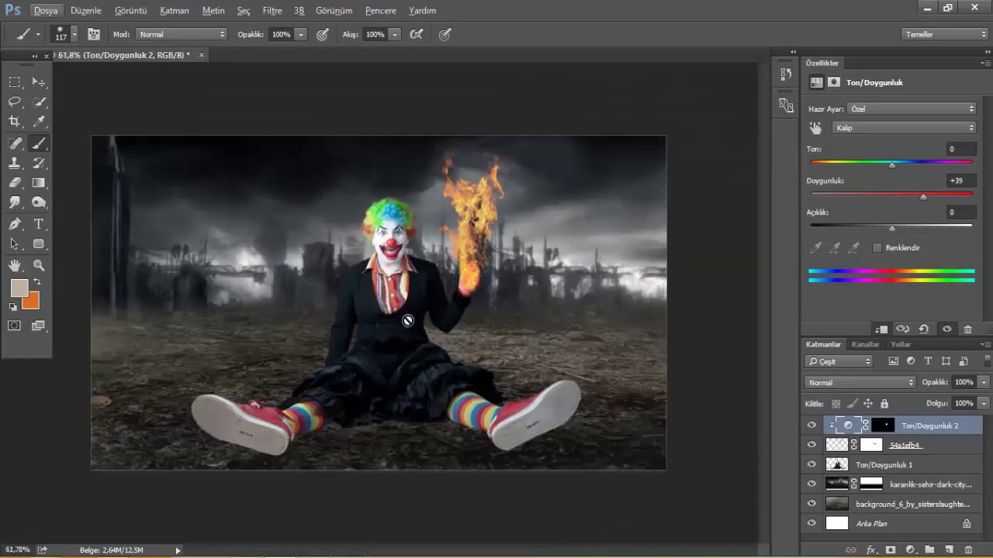
pyautogui.keyDown('alt'); pyautogui.scroll(2, 491, 247); pyautogui.keyUp('alt')
pyautogui.keyDown('alt'); pyautogui.scroll(2, 492, 247); pyautogui.keyUp('alt')
pyautogui.keyDown('alt'); pyautogui.scroll(1, 491, 248); pyautogui.keyUp('alt')
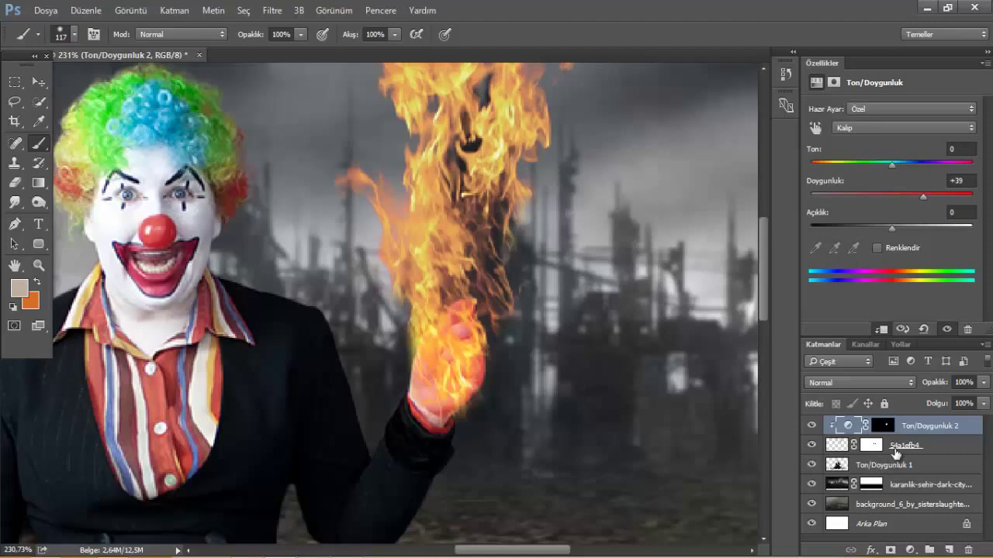
pyautogui.rightClick(895, 453)
pyautogui.click(665, 509)
# Add a new empty layer for retouching the clown's hand
pyautogui.keyDown('alt'); pyautogui.scroll(-2, 361, 380); pyautogui.keyUp('alt')
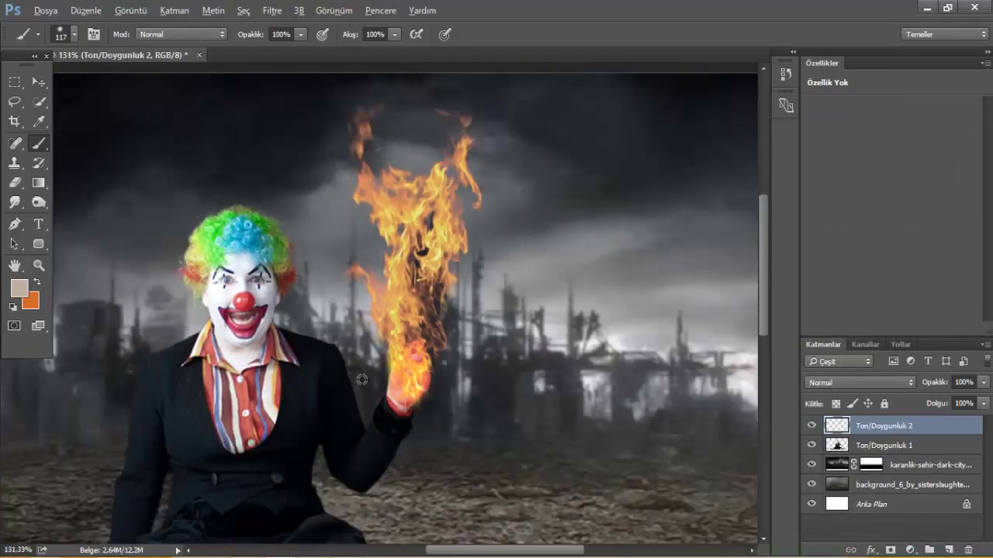
pyautogui.press('alt')
pyautogui.keyDown('alt'); pyautogui.scroll(-1, 349, 369); pyautogui.keyUp('alt')
pyautogui.keyDown('alt'); pyautogui.scroll(-1, 349, 365); pyautogui.keyUp('alt')
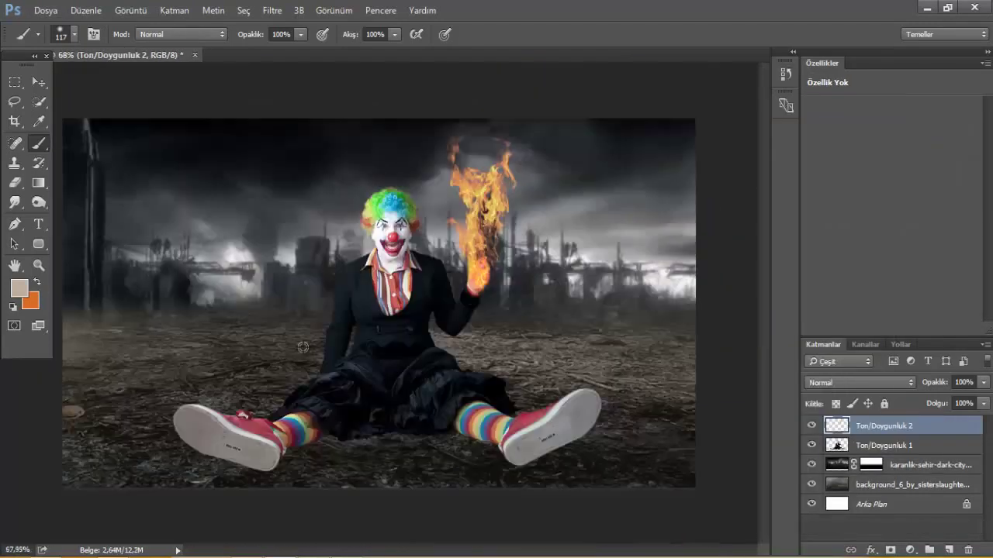
pyautogui.keyDown('alt'); pyautogui.scroll(2, 354, 232); pyautogui.keyUp('alt')
pyautogui.keyDown('alt'); pyautogui.scroll(2, 559, 190); pyautogui.keyUp('alt')
pyautogui.keyDown('alt'); pyautogui.scroll(1, 559, 190); pyautogui.keyUp('alt')
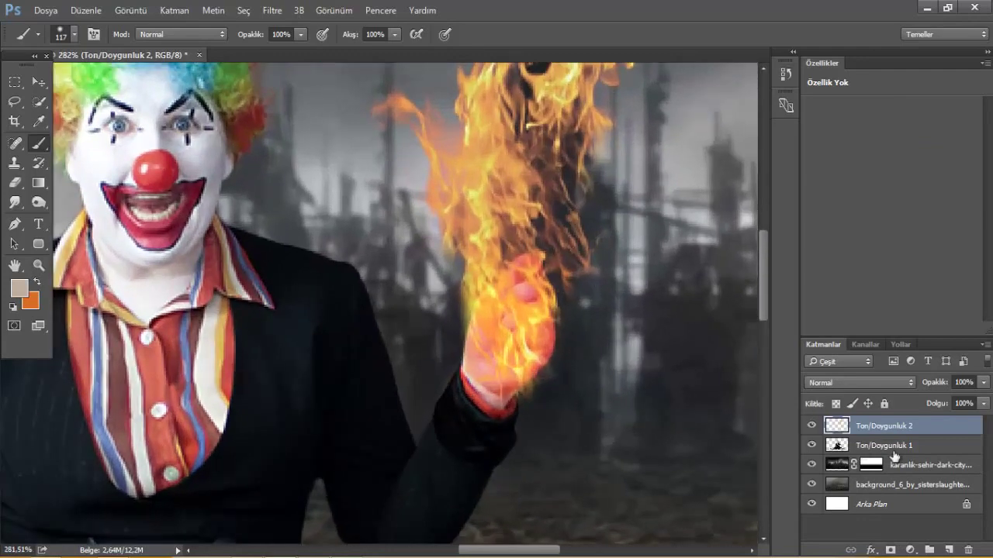
pyautogui.click(948, 549)
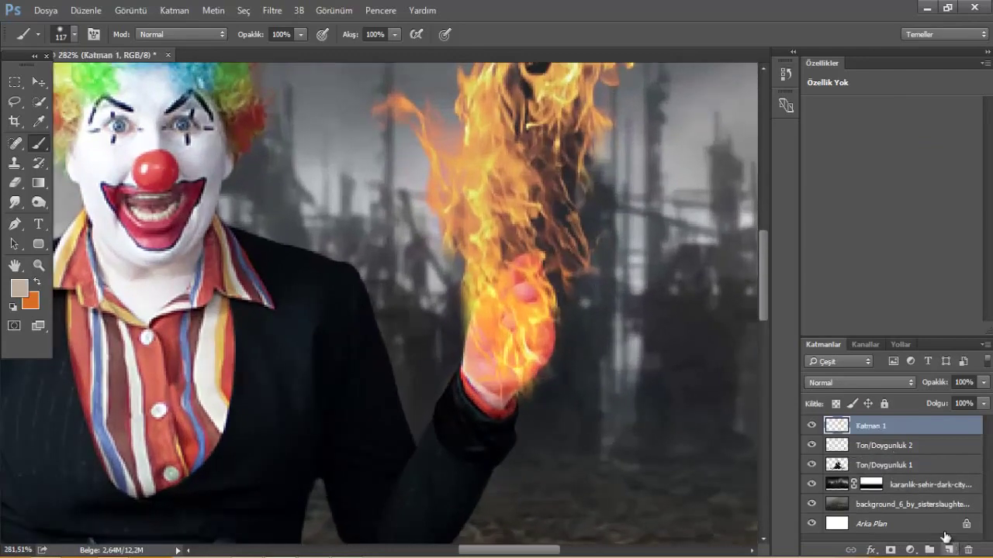
# Clone flame texture over the pink hand with a ~94 px Clone Stamp sampling All Layers
pyautogui.click(14, 163)
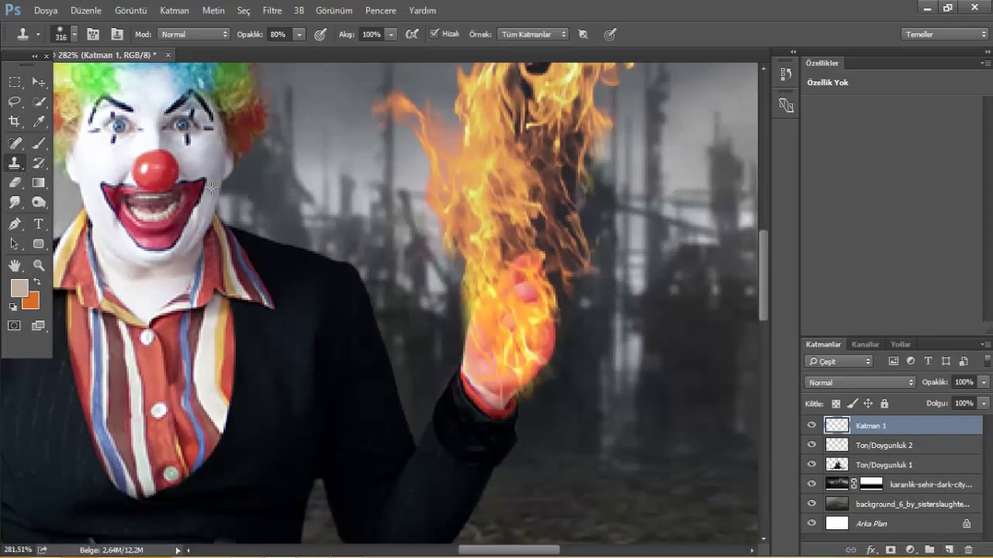
pyautogui.click(542, 37)
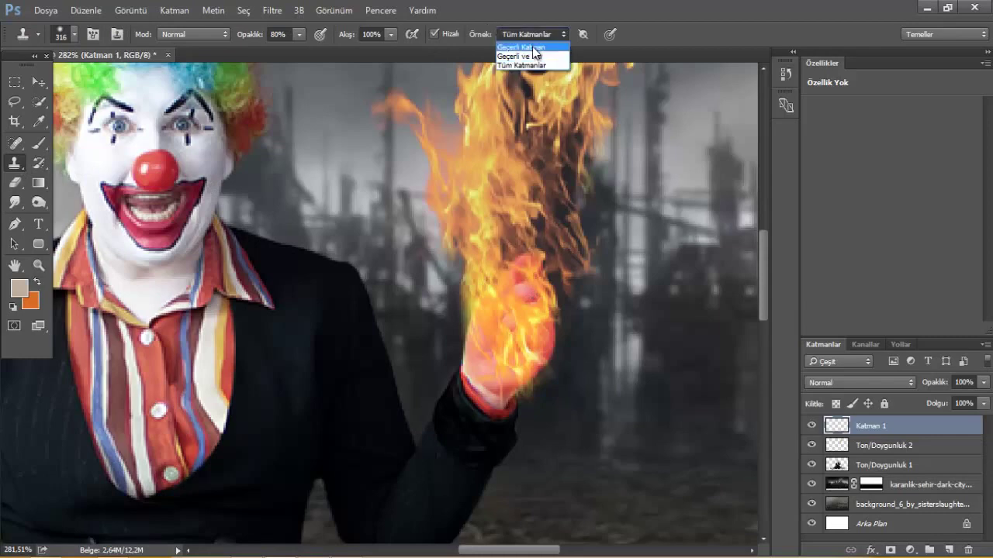
pyautogui.click(527, 68)
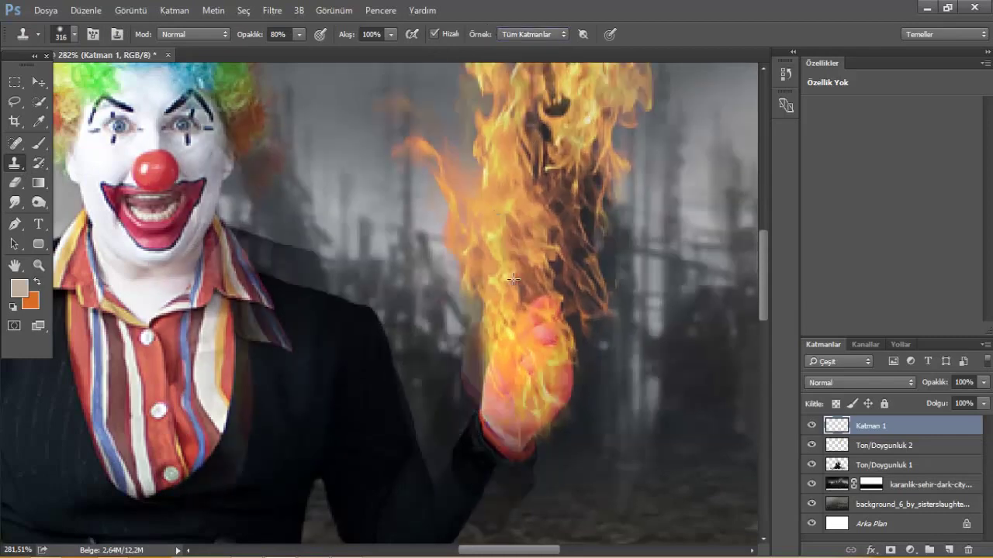
pyautogui.moveTo(513, 279)
pyautogui.mouseDown()
pyautogui.moveTo(247, 251)
pyautogui.moveTo(234, 261)
pyautogui.mouseUp()
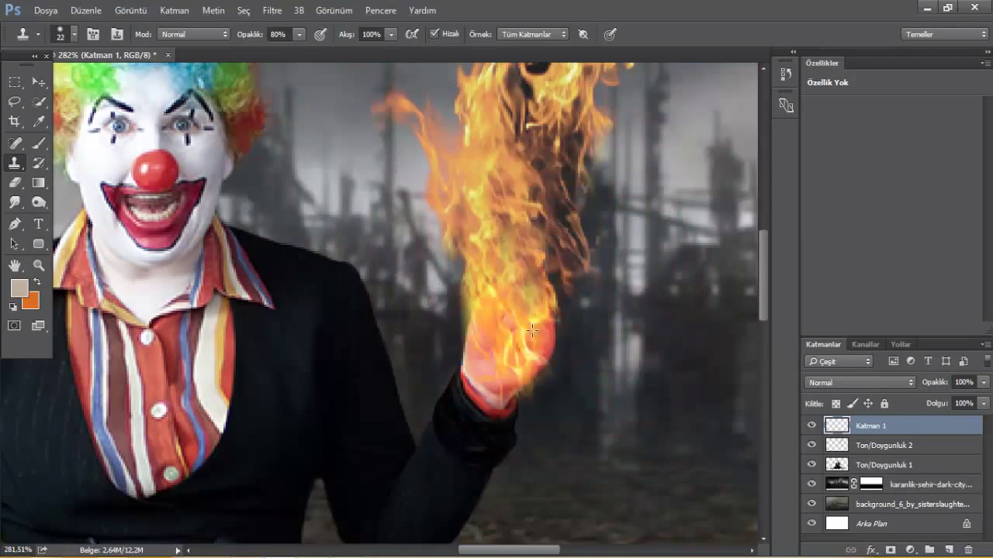
pyautogui.moveTo(491, 228)
pyautogui.mouseDown()
pyautogui.moveTo(496, 283)
pyautogui.moveTo(510, 286)
pyautogui.mouseUp()
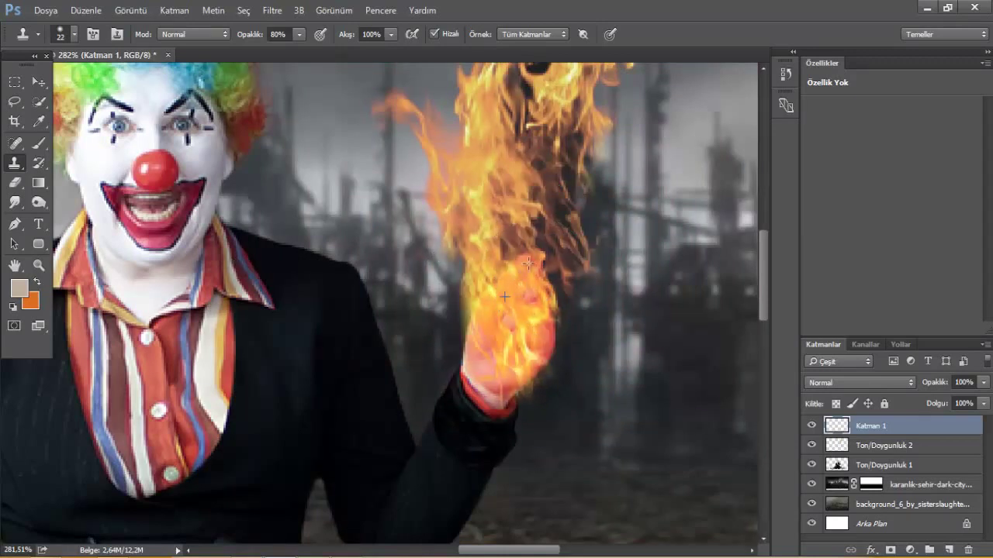
pyautogui.moveTo(540, 326)
pyautogui.mouseDown()
pyautogui.moveTo(541, 346)
pyautogui.moveTo(516, 309)
pyautogui.mouseUp()
pyautogui.keyDown('alt'); pyautogui.click(493, 305); pyautogui.keyUp('alt')
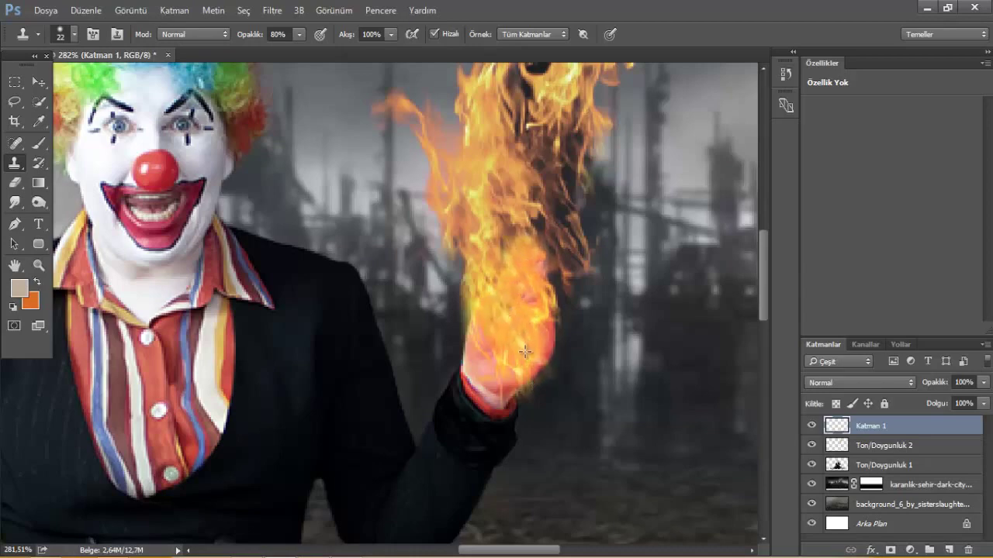
# Merge the retouch, clown and fire layers into one Katman 1 layer
pyautogui.hotkey('ctrl', '0')
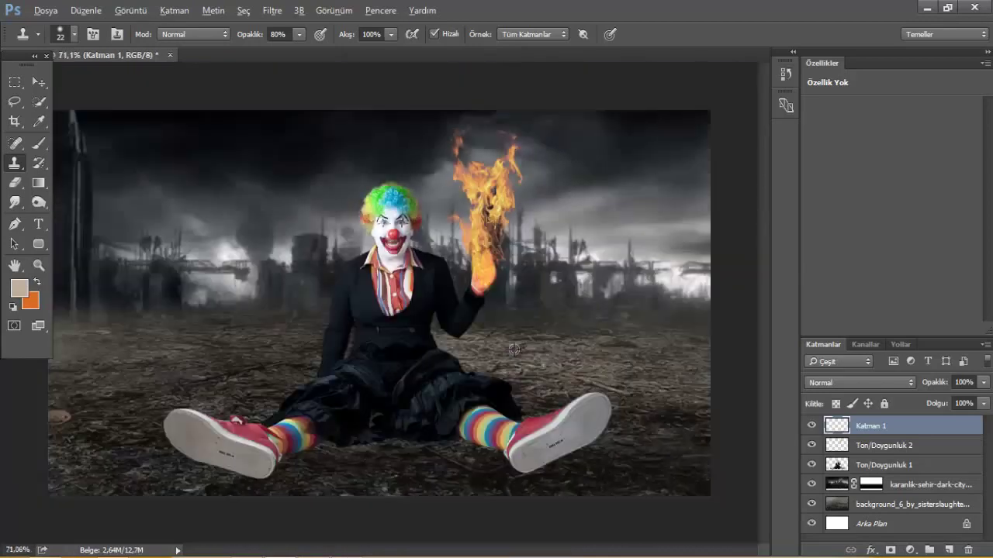
pyautogui.scroll(3, 421, 332)
pyautogui.scroll(-1, 504, 302)
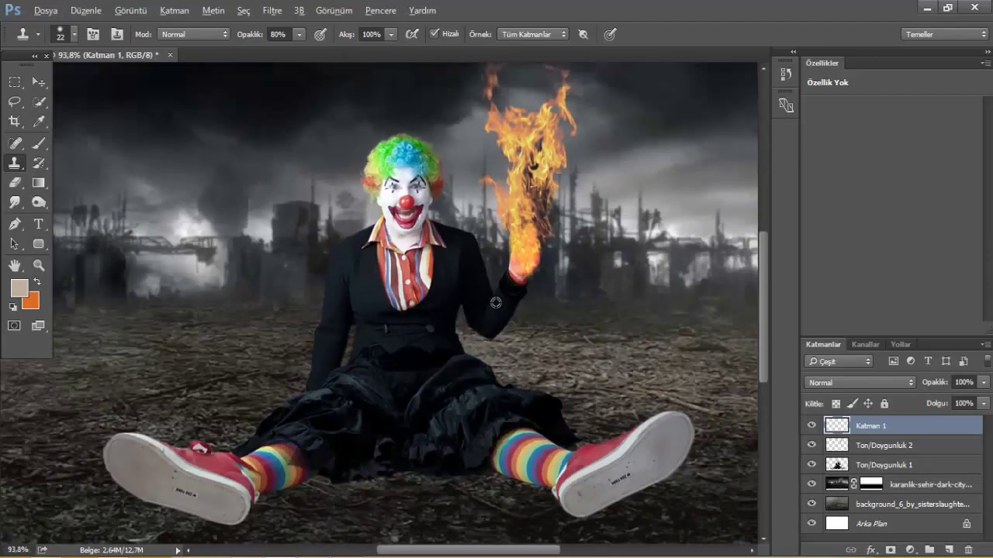
pyautogui.keyDown('shift'); pyautogui.click(890, 470); pyautogui.keyUp('shift')
pyautogui.rightClick(890, 470)
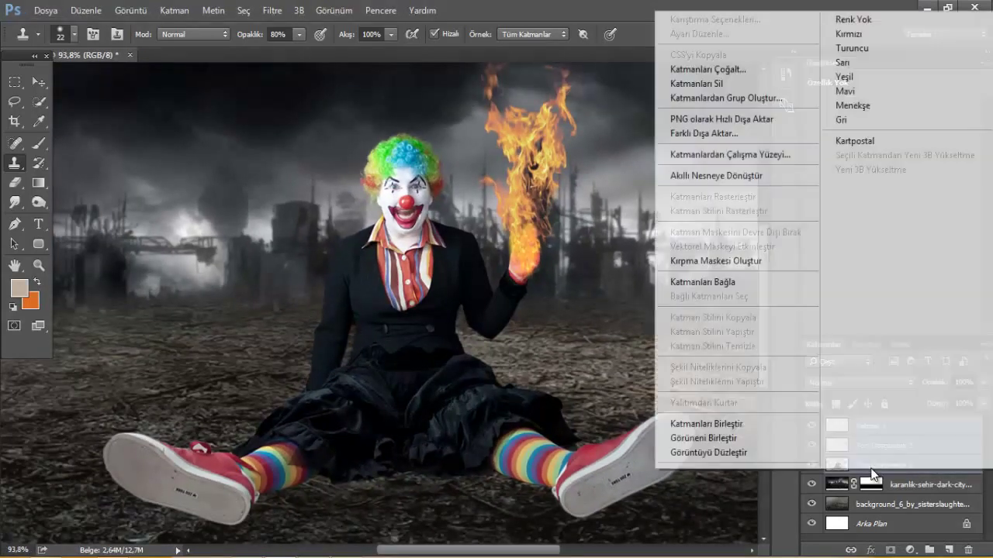
pyautogui.click(737, 421)
pyautogui.scroll(-1, 312, 300)
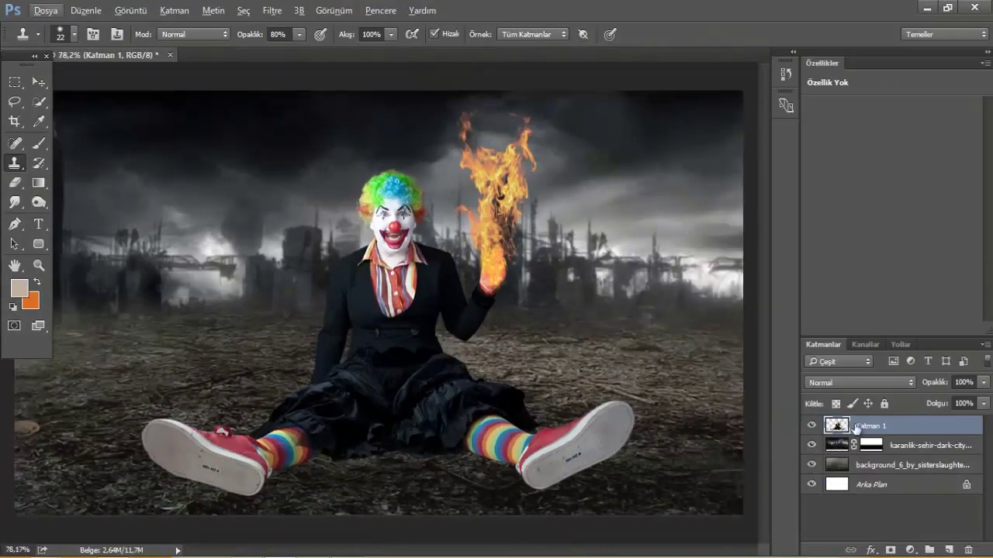
# Select background_6 and add a new empty layer above it
pyautogui.click(916, 469)
pyautogui.click(947, 550)
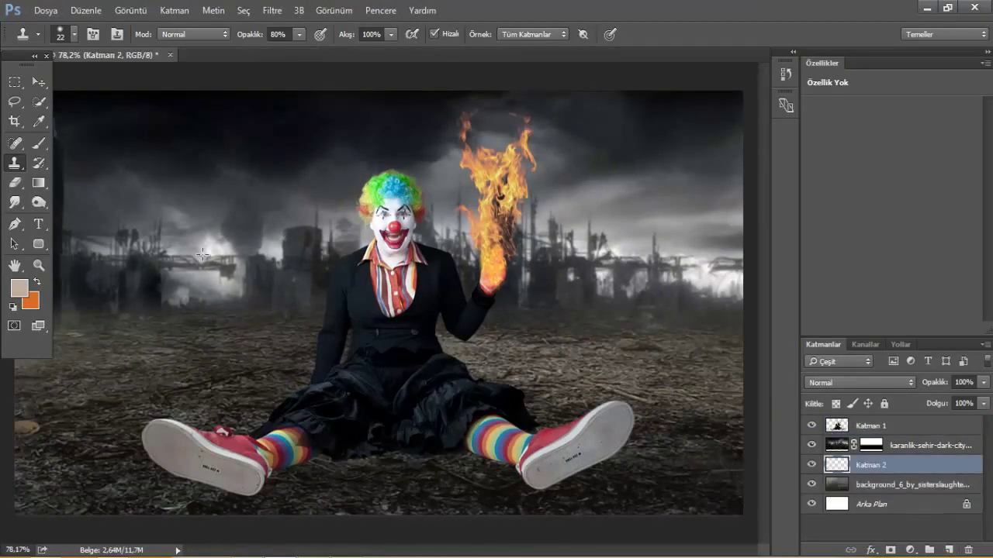
pyautogui.click(38, 143)
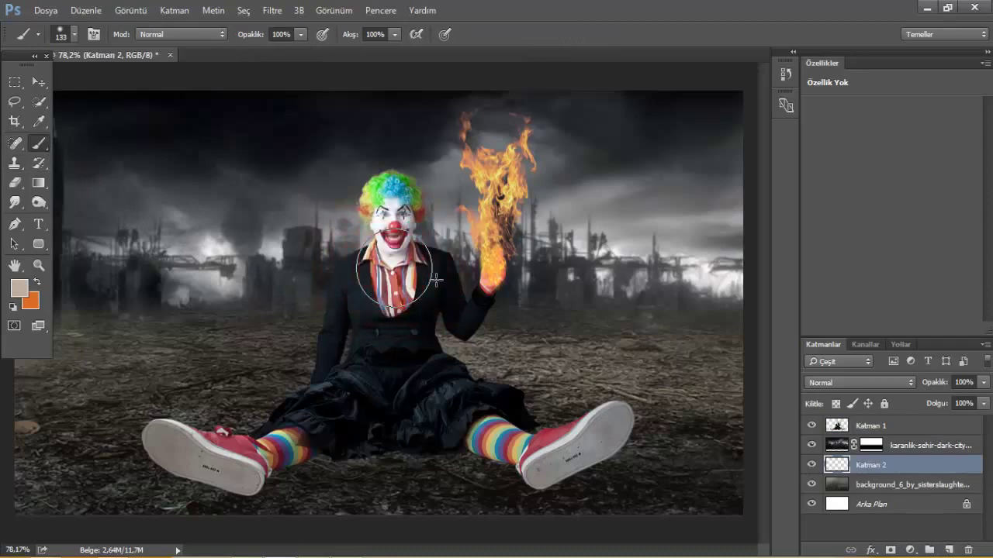
pyautogui.press('Delete')
# Add a Solid Color fill layer in light orange #ffaa5e and select its mask
pyautogui.click(912, 549)
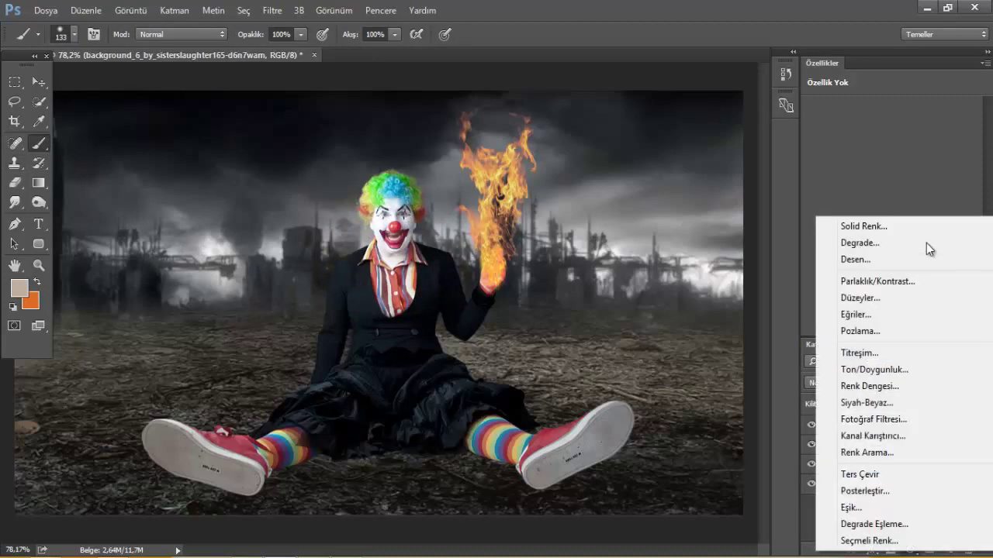
pyautogui.click(888, 230)
pyautogui.click(683, 143)
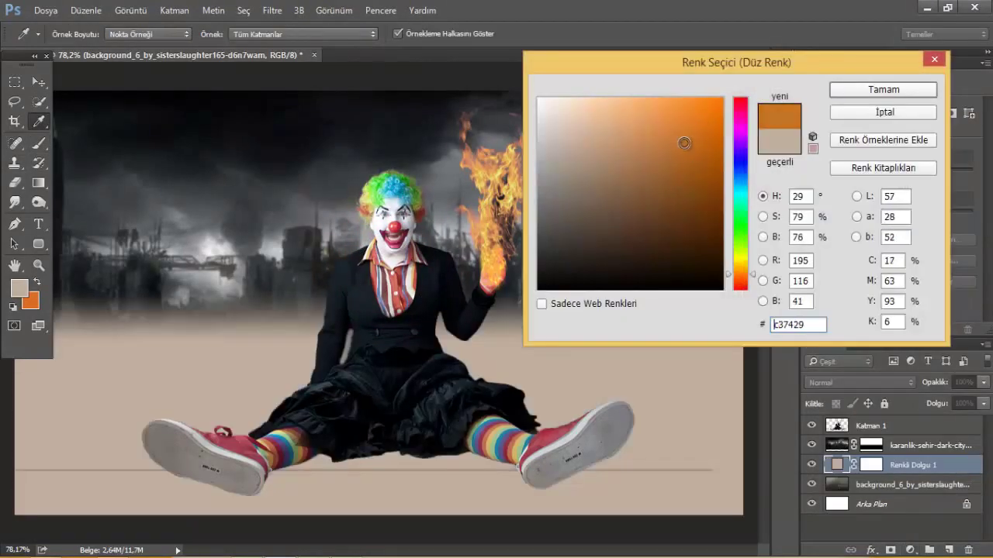
pyautogui.moveTo(679, 146)
pyautogui.mouseDown()
pyautogui.moveTo(656, 139)
pyautogui.moveTo(654, 106)
pyautogui.mouseUp()
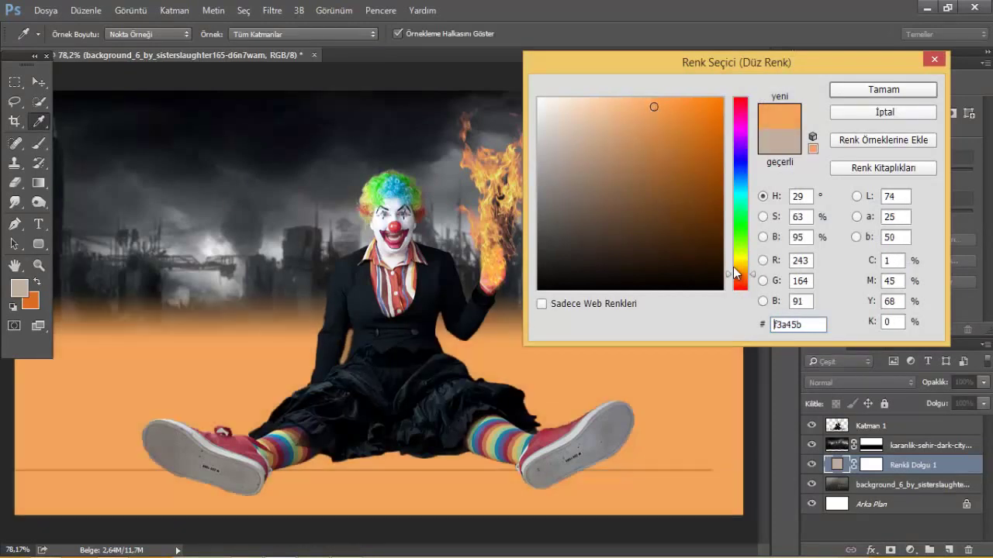
pyautogui.moveTo(741, 271); pyautogui.dragTo(741, 277)
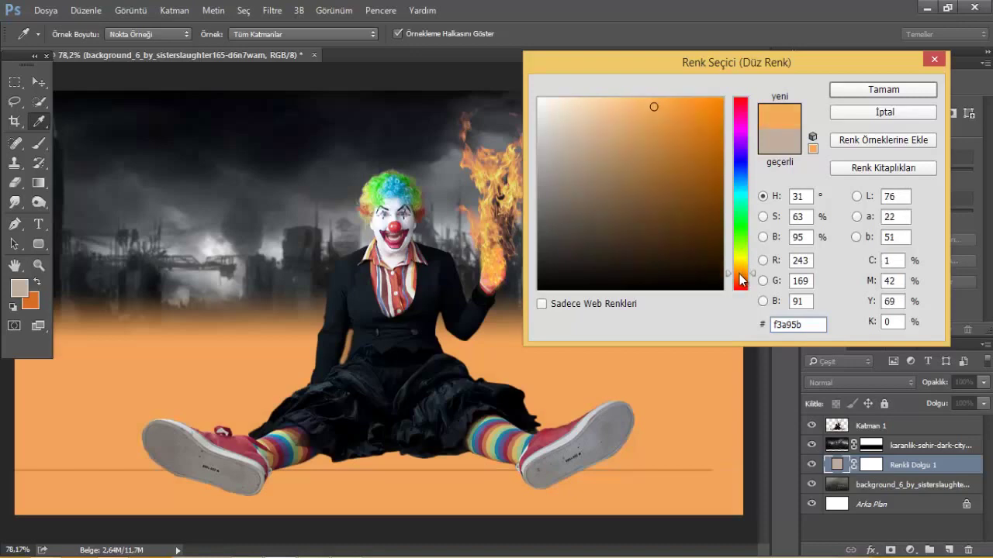
pyautogui.moveTo(646, 103); pyautogui.dragTo(638, 94)
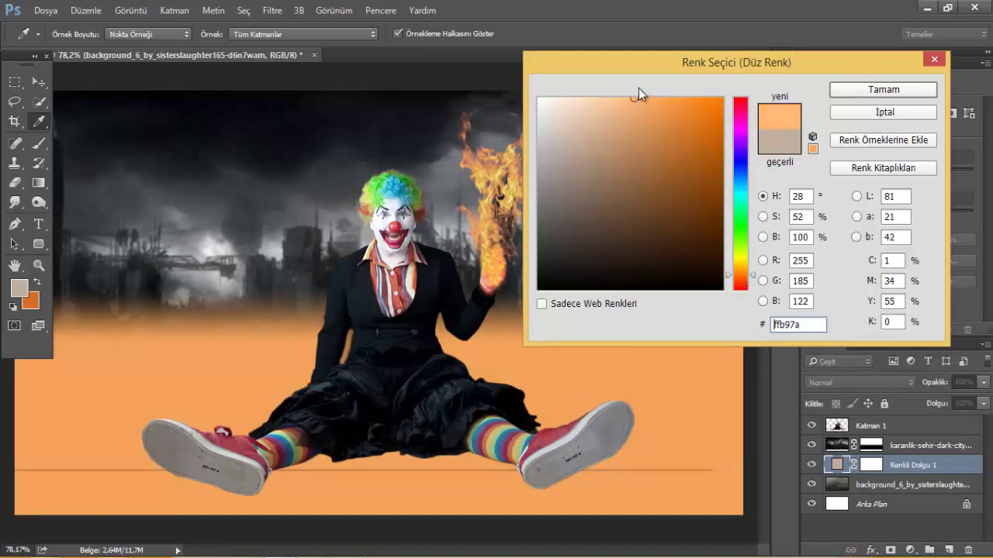
pyautogui.moveTo(701, 116); pyautogui.dragTo(655, 99)
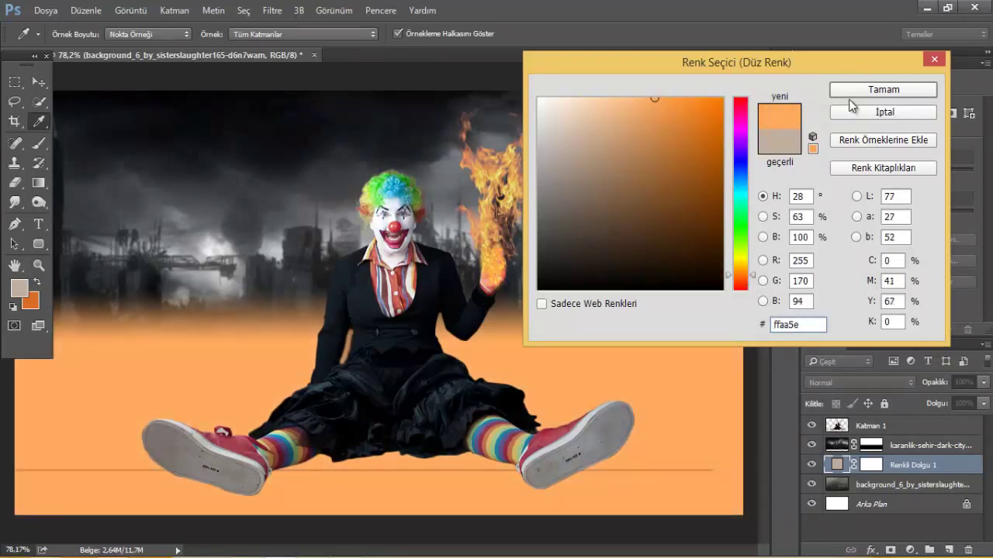
pyautogui.click(848, 95)
pyautogui.click(871, 464)
# Invert the fill mask, paint an orange glow on the ground, and blend it as Screen
pyautogui.click(911, 281)
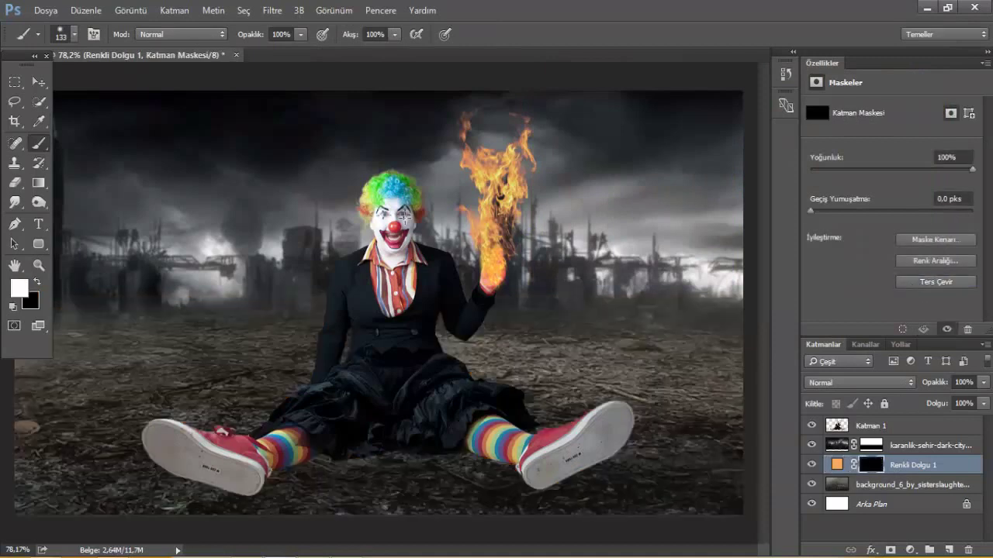
pyautogui.keyDown('alt'); pyautogui.rightClick(186, 194); pyautogui.keyUp('alt')
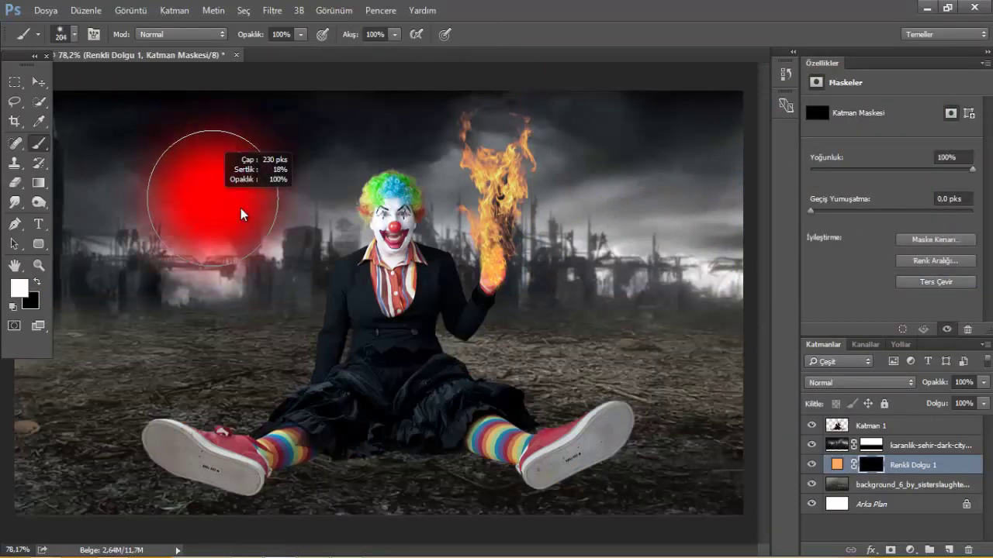
pyautogui.keyDown('alt'); pyautogui.rightClick(545, 380); pyautogui.keyUp('alt')
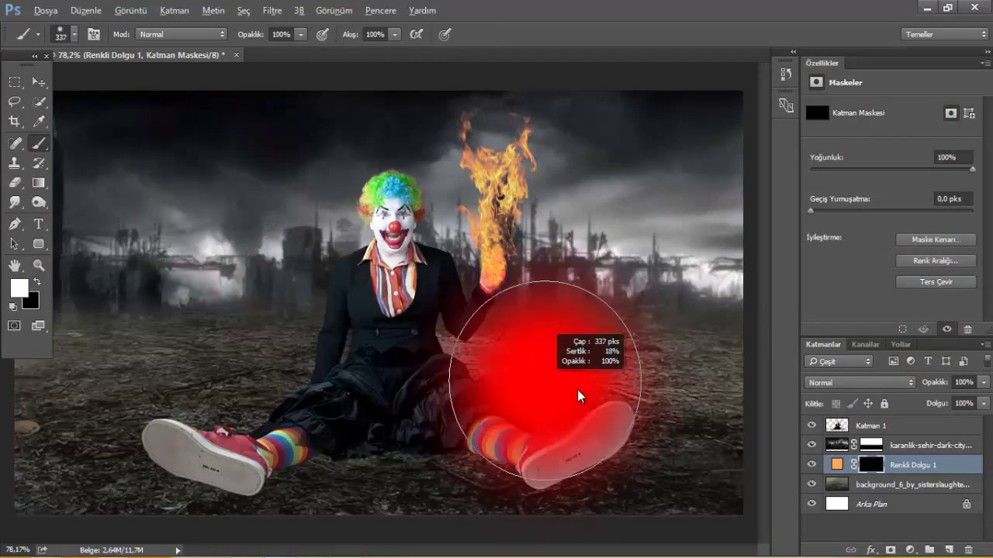
pyautogui.keyDown('alt'); pyautogui.rightClick(517, 387); pyautogui.keyUp('alt')
pyautogui.moveTo(561, 400); pyautogui.dragTo(496, 418)
pyautogui.keyDown('alt'); pyautogui.rightClick(459, 443); pyautogui.keyUp('alt')
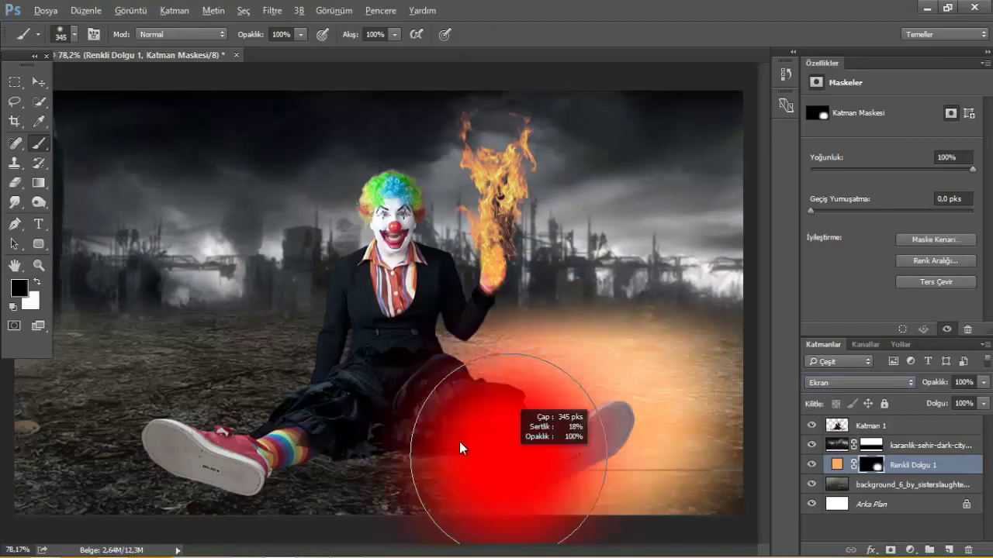
pyautogui.press('v')
pyautogui.click(879, 381)
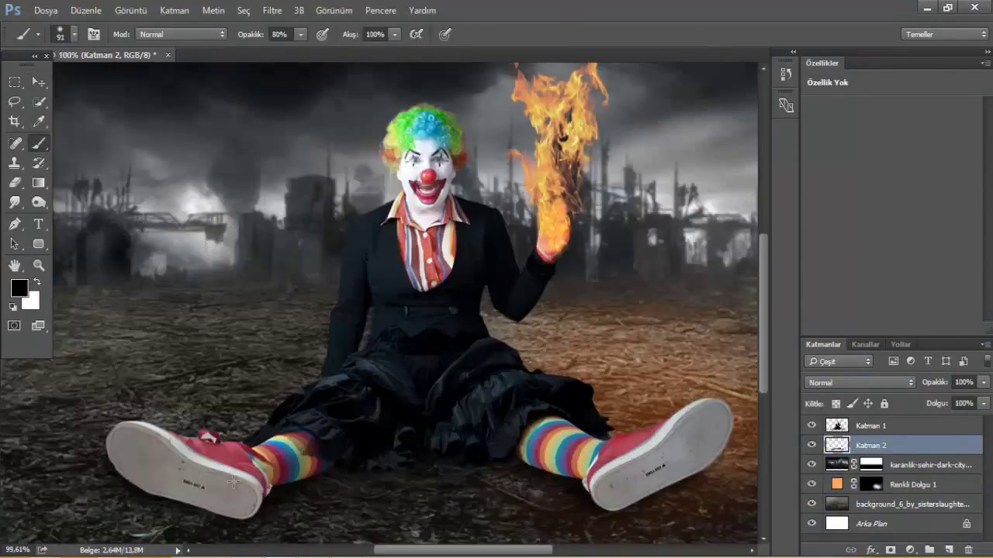
# Add and resize a second Solid Color glow fill, then open Katman 1's Blending Options
pyautogui.click(912, 548)
pyautogui.click(863, 223)
pyautogui.hotkey('ctrl', 't')
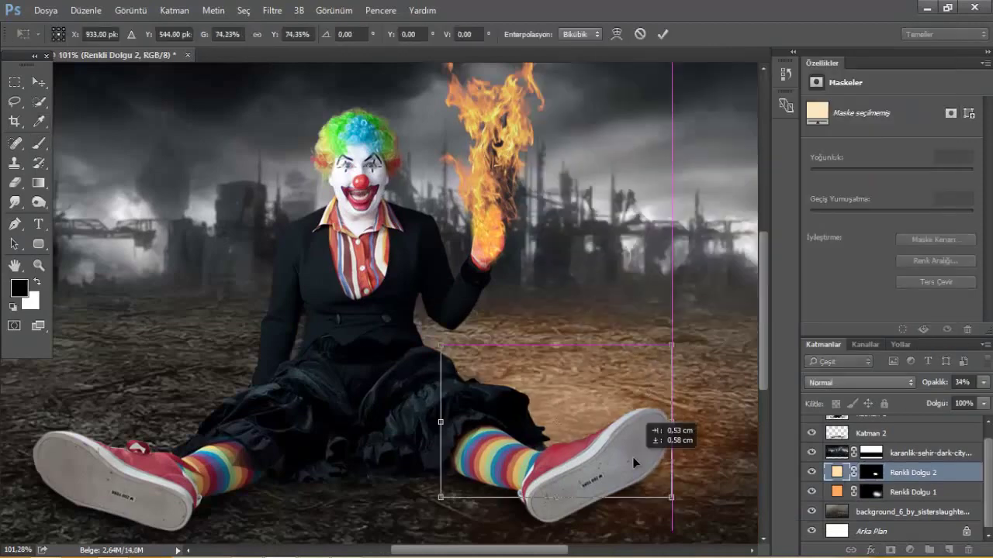
pyautogui.click(844, 382)
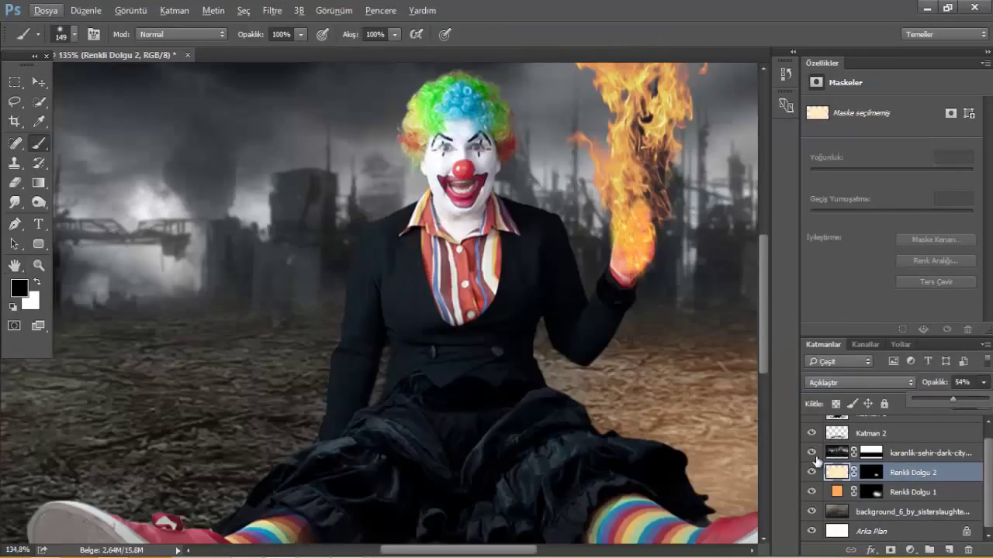
pyautogui.rightClick(836, 426)
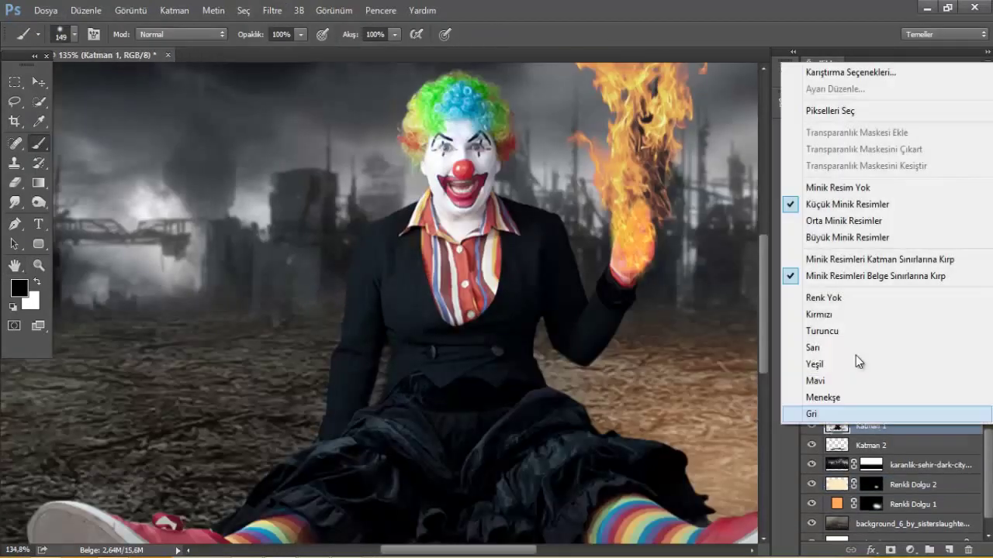
pyautogui.click(839, 92)
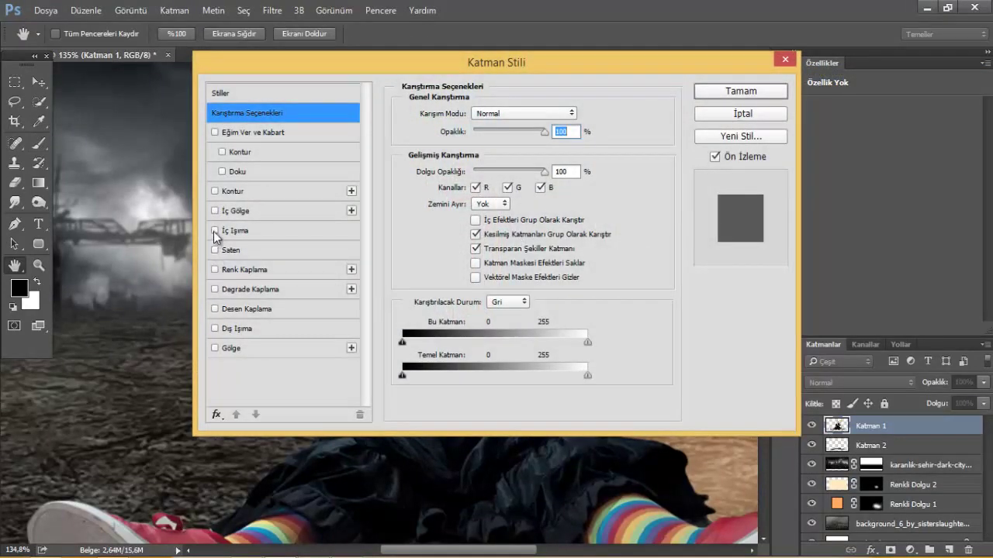
# Enable a Linear Light Inner Glow on the clown layer with a pale cream colour
pyautogui.click(215, 230)
pyautogui.moveTo(592, 64)
pyautogui.mouseDown()
pyautogui.moveTo(239, 364)
pyautogui.moveTo(271, 245)
pyautogui.moveTo(317, 202)
pyautogui.mouseUp()
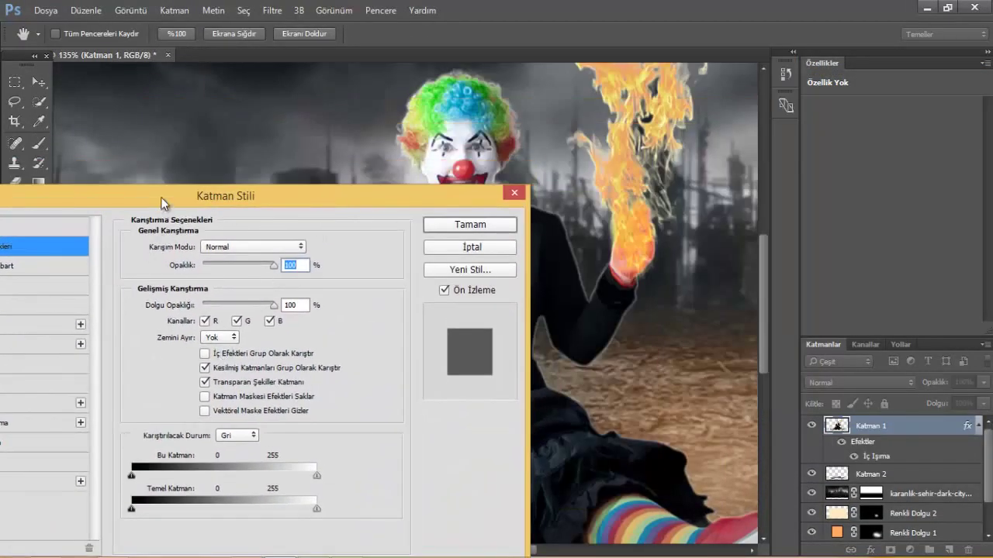
pyautogui.moveTo(161, 197); pyautogui.dragTo(290, 193)
pyautogui.click(125, 360)
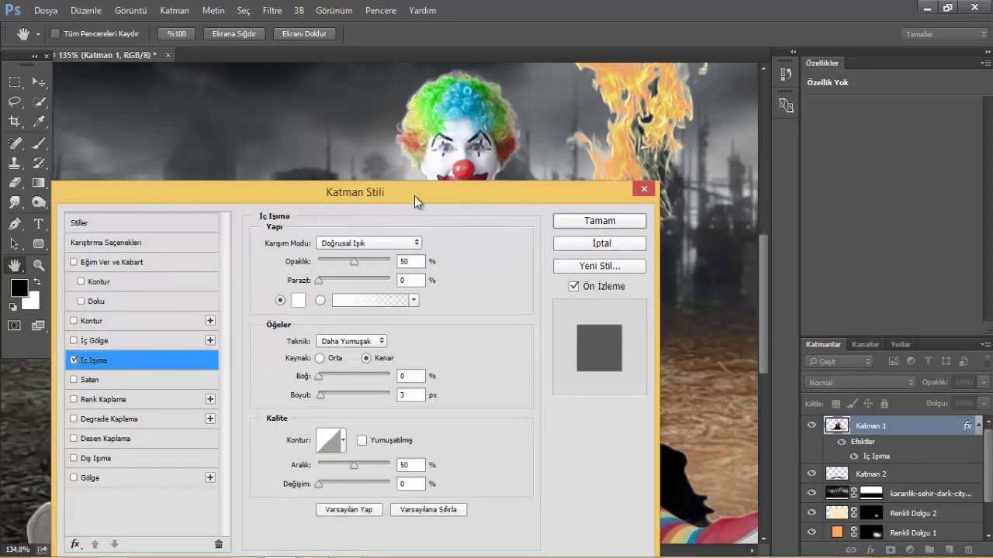
pyautogui.moveTo(414, 195); pyautogui.dragTo(205, 309)
pyautogui.moveTo(156, 358); pyautogui.dragTo(202, 359)
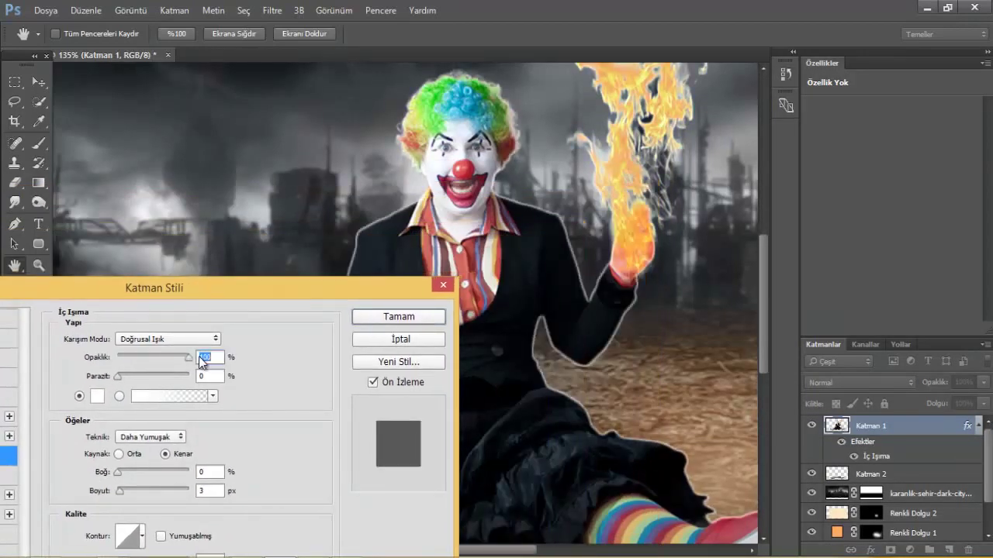
pyautogui.click(97, 396)
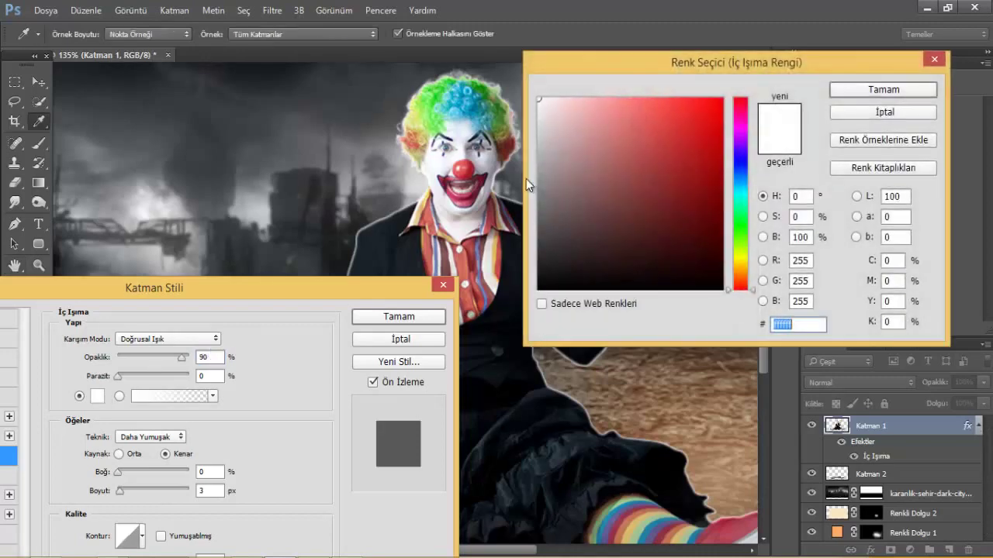
pyautogui.moveTo(740, 288); pyautogui.dragTo(740, 259)
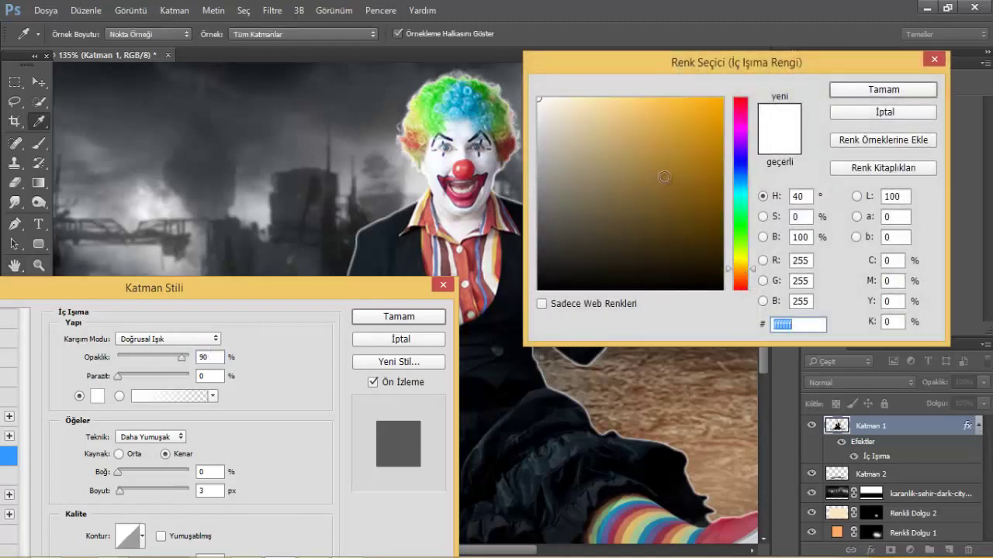
pyautogui.click(571, 99)
pyautogui.click(853, 93)
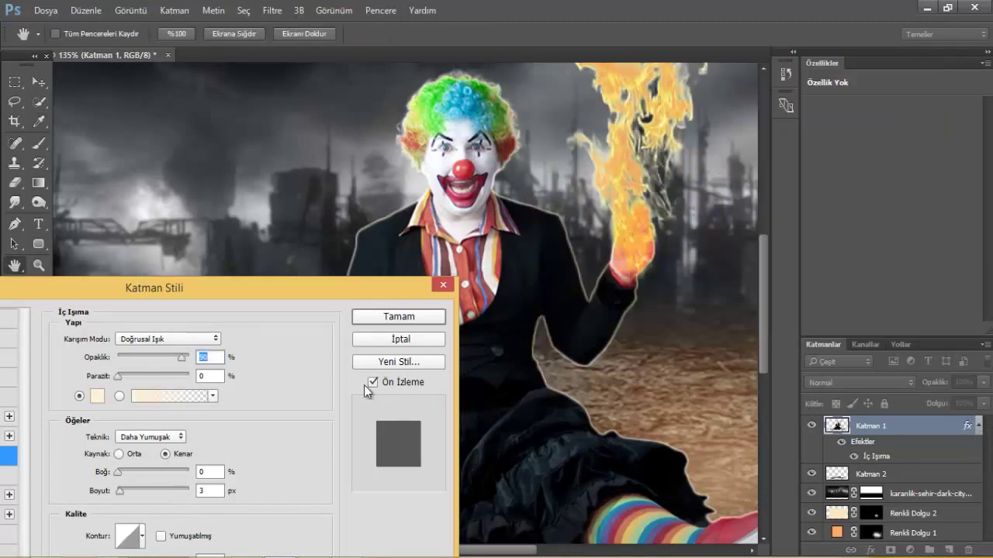
# Set the inner glow to 72% opacity and about 6 px size, then apply it
pyautogui.moveTo(181, 364); pyautogui.dragTo(196, 363)
pyautogui.moveTo(121, 488)
pyautogui.mouseDown()
pyautogui.moveTo(113, 501)
pyautogui.moveTo(121, 512)
pyautogui.mouseUp()
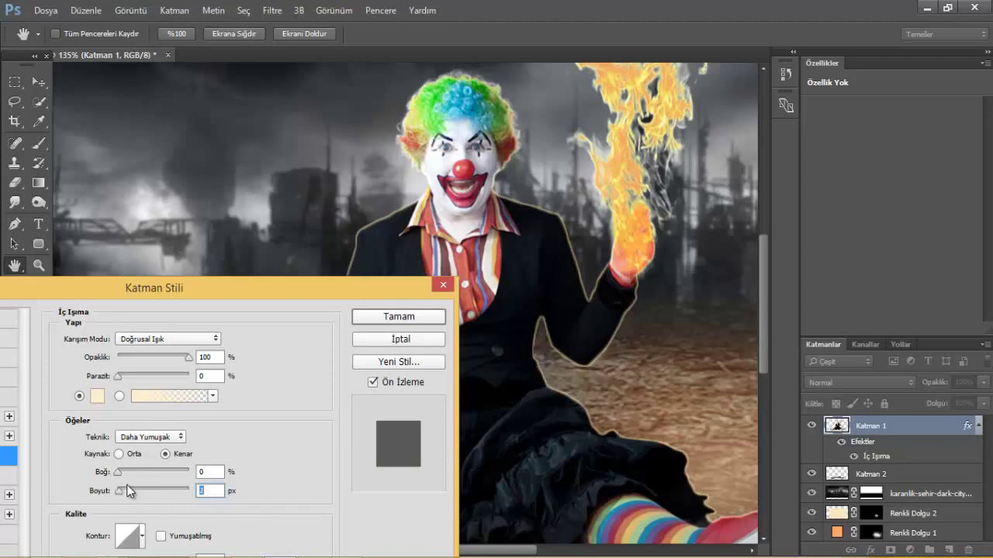
pyautogui.moveTo(119, 492); pyautogui.dragTo(122, 495)
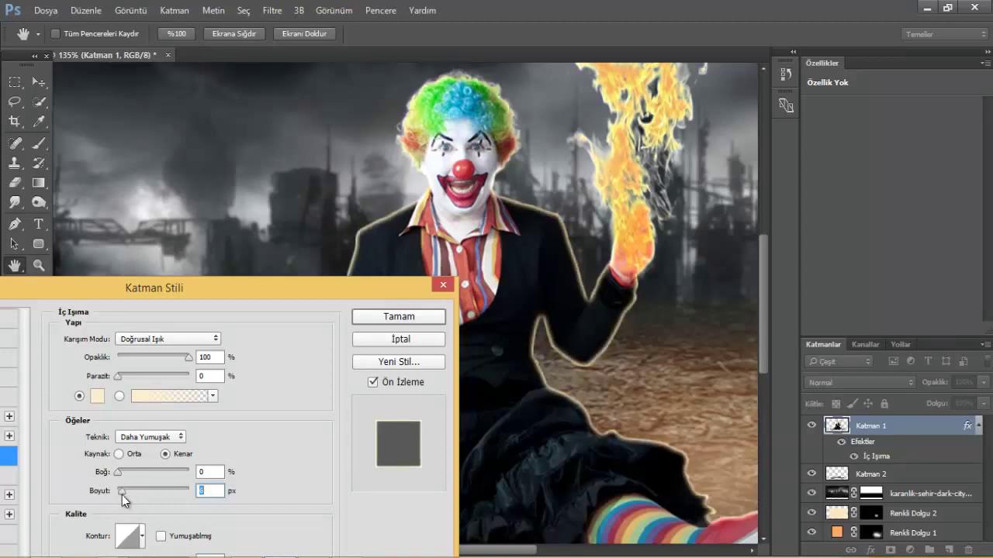
pyautogui.click(164, 358)
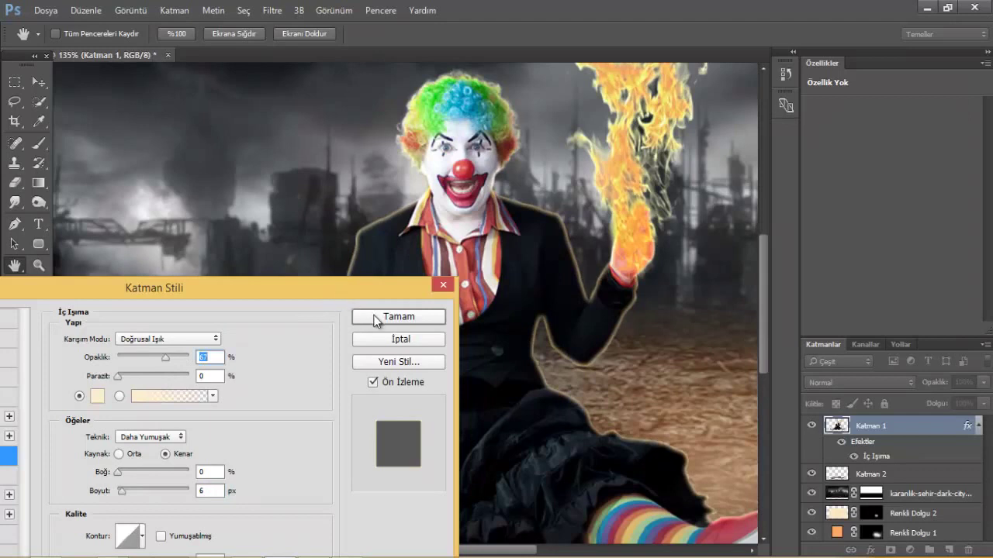
pyautogui.click(172, 359)
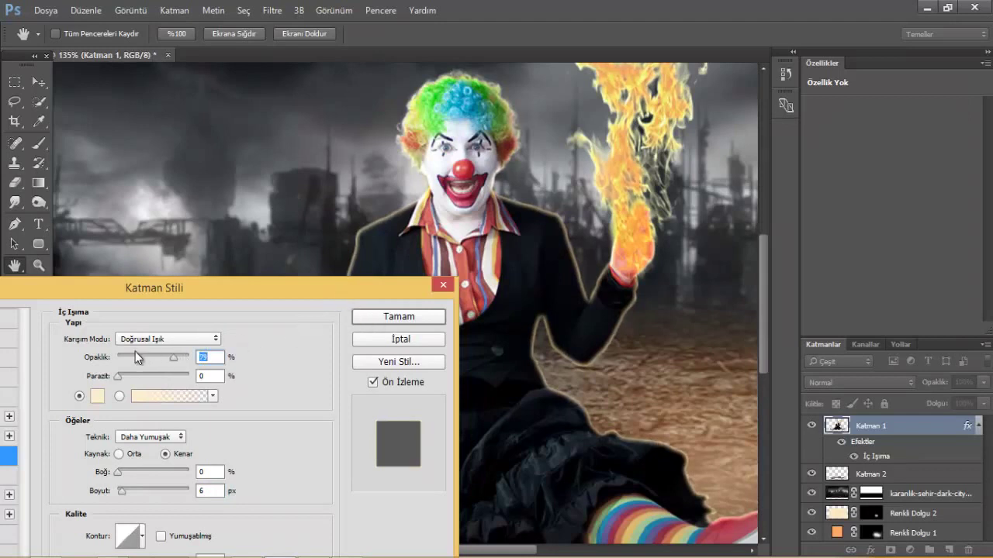
pyautogui.click(168, 358)
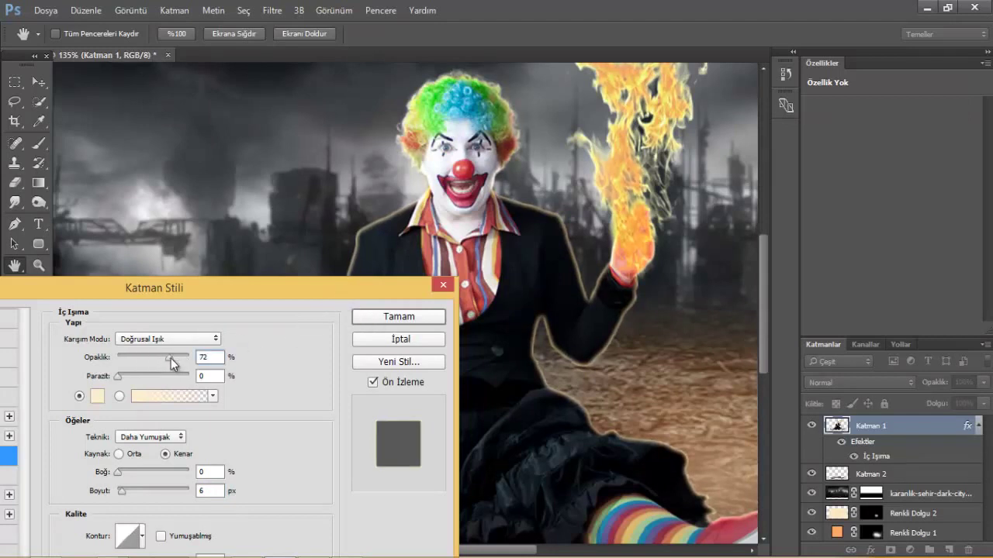
pyautogui.click(120, 494)
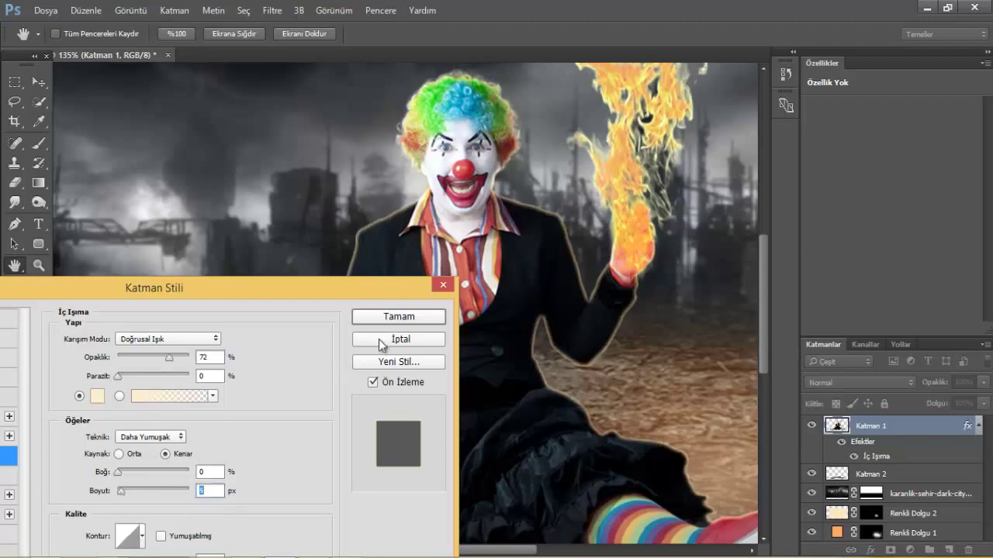
pyautogui.click(390, 317)
# Split the inner glow into its own layer and give it an inverted, hiding mask
pyautogui.rightClick(861, 441)
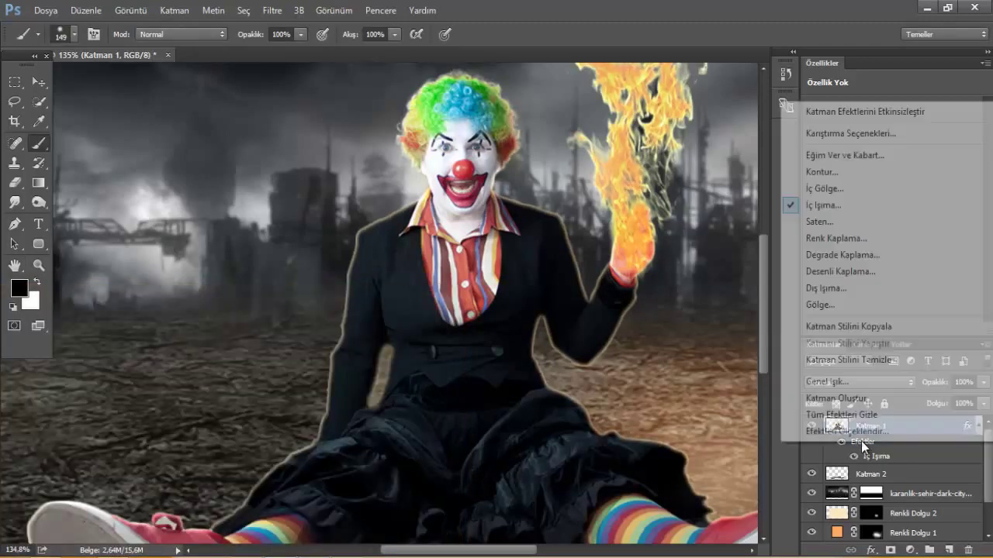
pyautogui.click(836, 398)
pyautogui.click(884, 429)
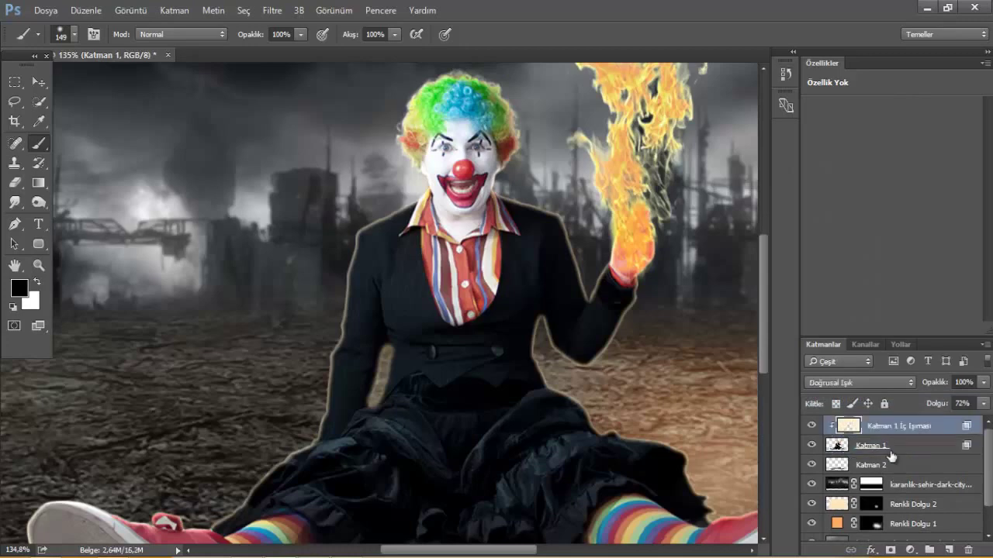
pyautogui.click(890, 550)
pyautogui.scroll(-2, 543, 310)
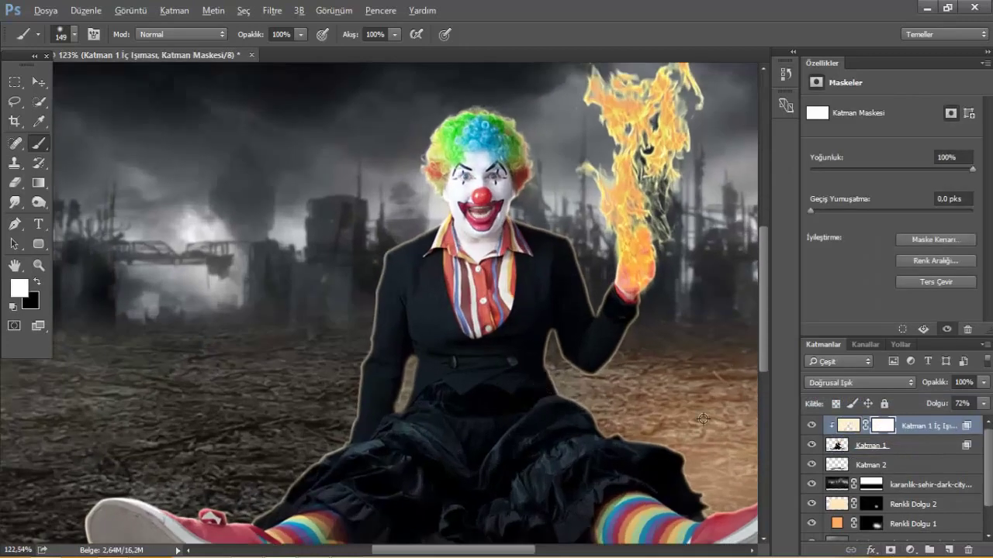
pyautogui.click(923, 283)
pyautogui.scroll(-2, 458, 279)
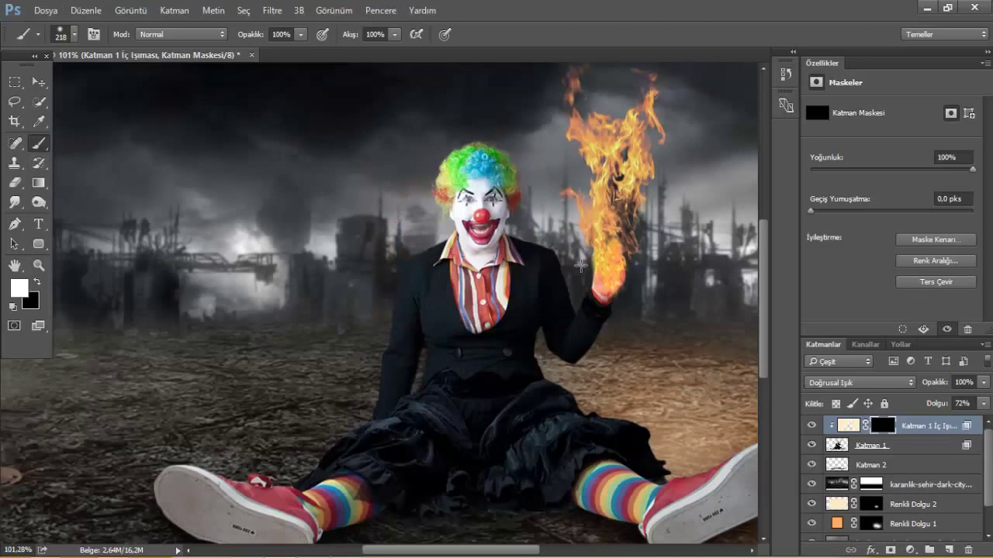
# Paint the glow back along the clown's arm, side and skirt with a ~72 px brush
pyautogui.keyDown('alt'); pyautogui.rightClick(548, 254); pyautogui.keyUp('alt')
pyautogui.moveTo(547, 254)
pyautogui.mouseDown()
pyautogui.moveTo(523, 239)
pyautogui.moveTo(586, 310)
pyautogui.moveTo(633, 308)
pyautogui.mouseUp()
pyautogui.moveTo(588, 378); pyautogui.dragTo(548, 356)
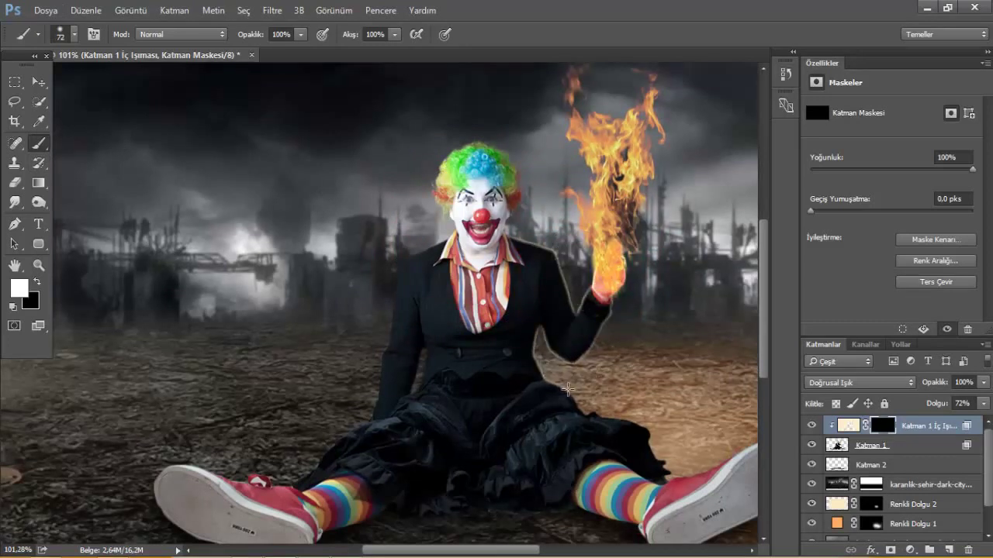
pyautogui.moveTo(566, 389); pyautogui.dragTo(643, 428)
pyautogui.hotkey('ctrl', '-')
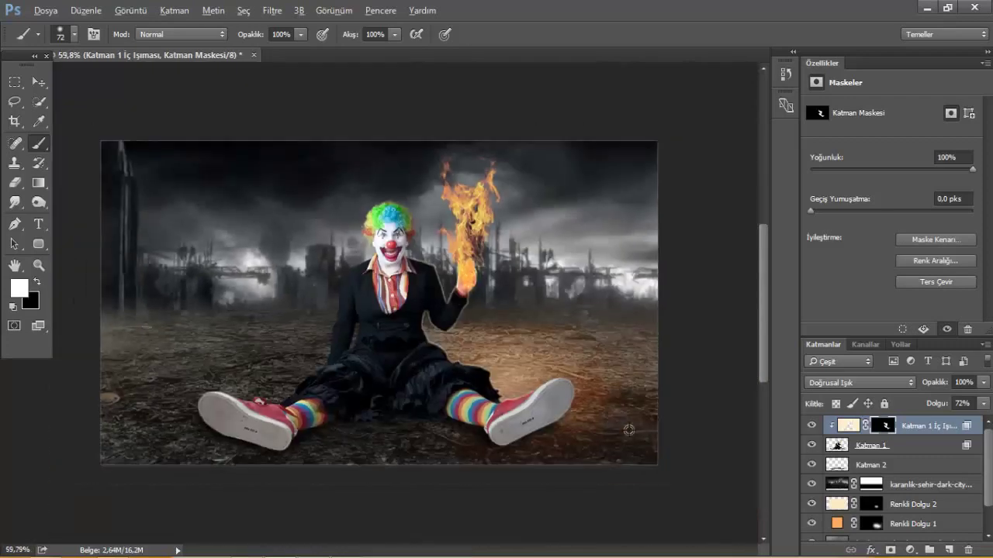
pyautogui.hotkey('ctrl', '0')
pyautogui.scroll(2, 705, 505)
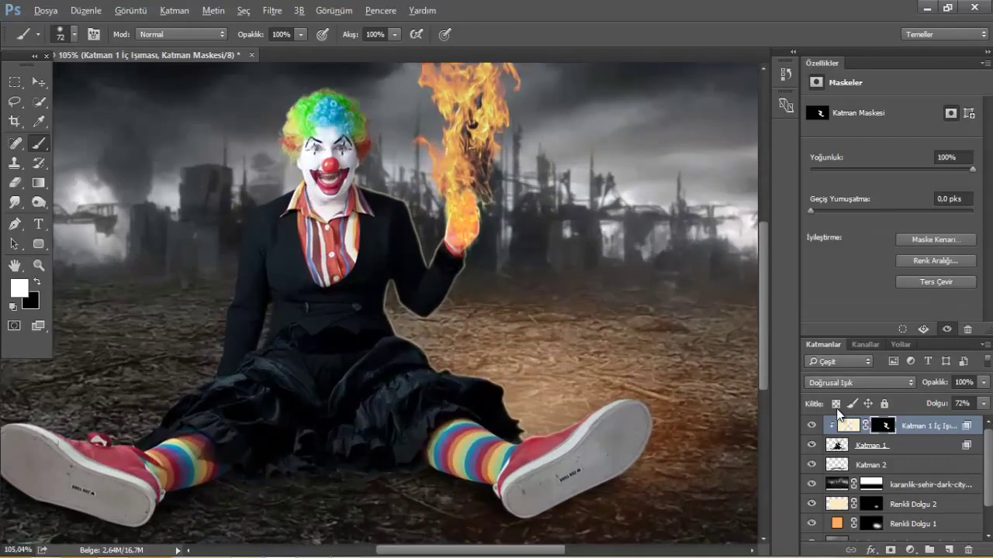
# Set the glow layer's opacity to 68% and reselect the Katman 1 clown layer
pyautogui.click(983, 403)
pyautogui.moveTo(936, 400); pyautogui.dragTo(959, 408)
pyautogui.scroll(-3, 332, 298)
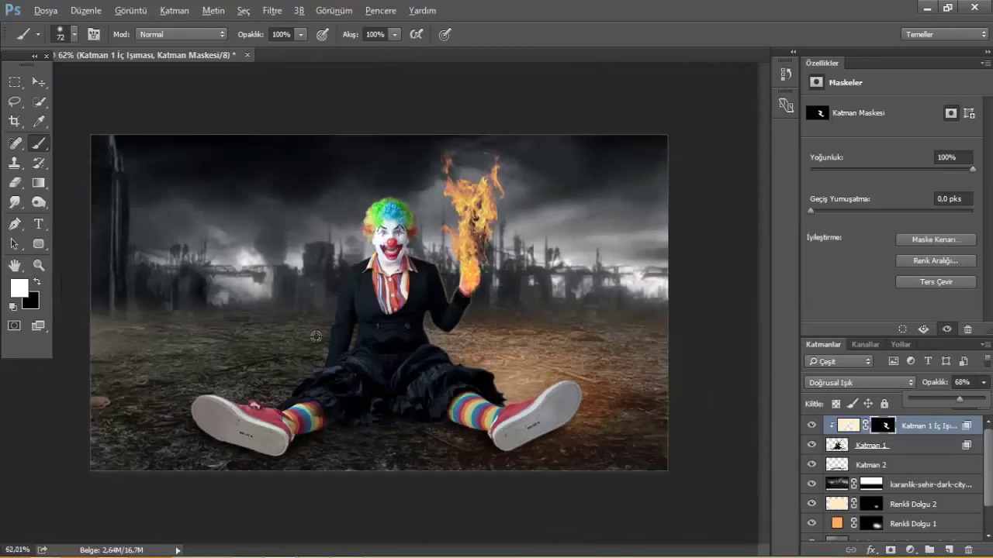
pyautogui.scroll(1, 326, 342)
pyautogui.scroll(2, 329, 337)
pyautogui.scroll(-1, 365, 335)
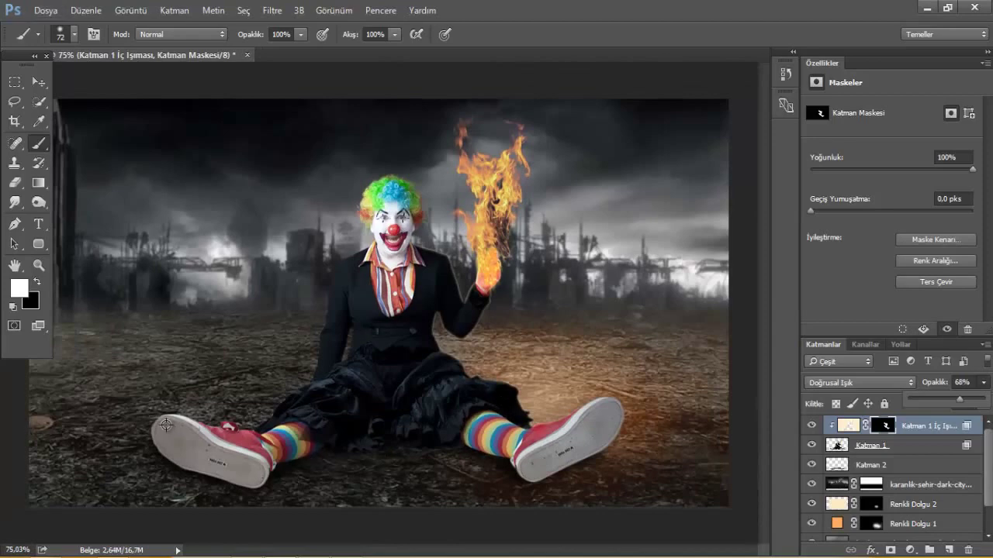
pyautogui.scroll(2, 166, 426)
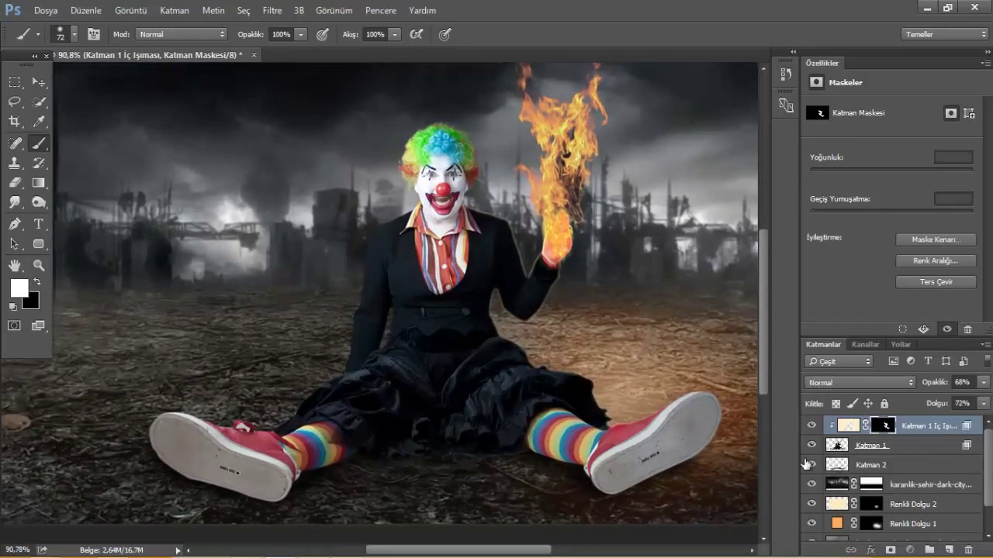
pyautogui.click(837, 446)
pyautogui.scroll(-3, 404, 349)
pyautogui.scroll(1, 428, 376)
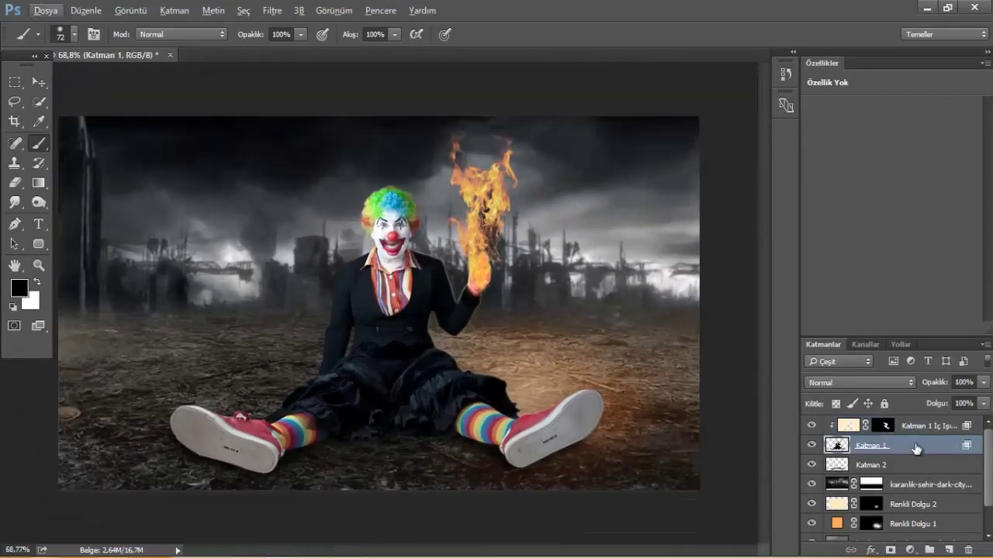
pyautogui.hotkey('alt', ']')
pyautogui.moveTo(912, 548); pyautogui.dragTo(866, 488)
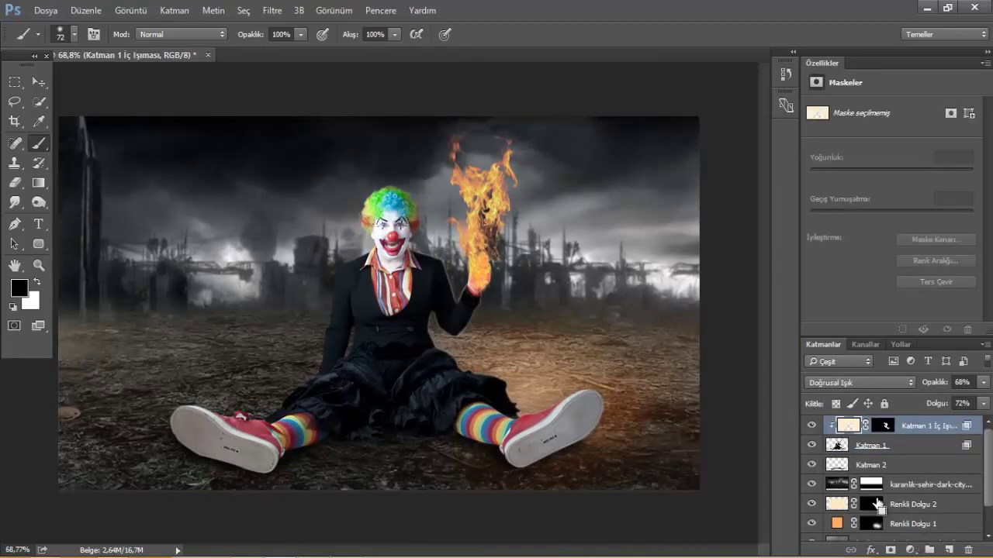
pyautogui.hotkey('ctrl', 'shift', 'alt', 'e')
pyautogui.click(273, 10)
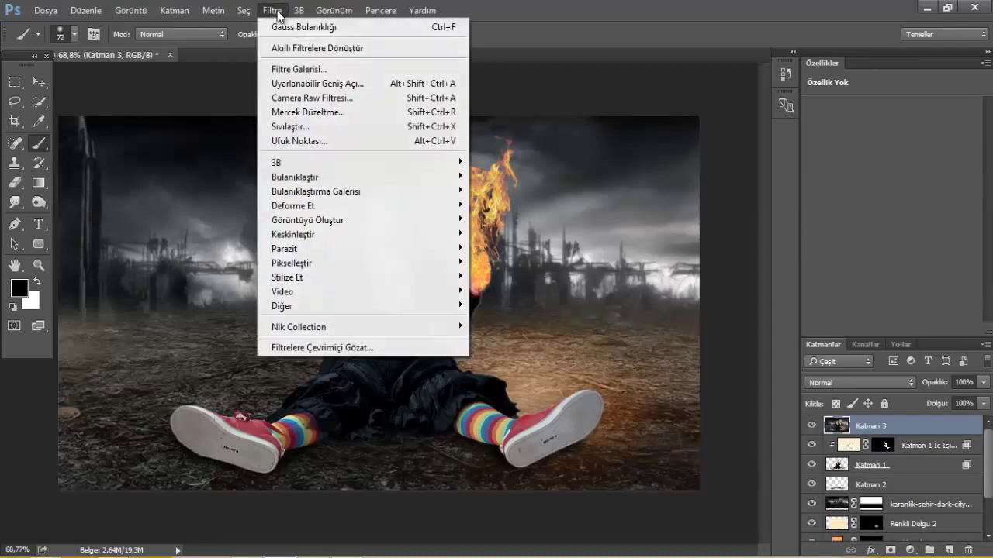
pyautogui.click(312, 104)
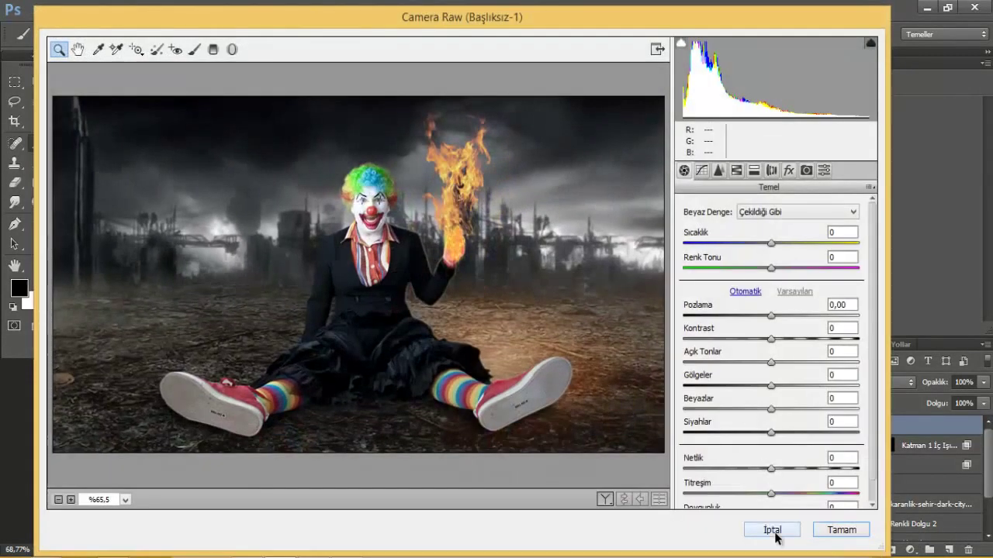
pyautogui.click(773, 528)
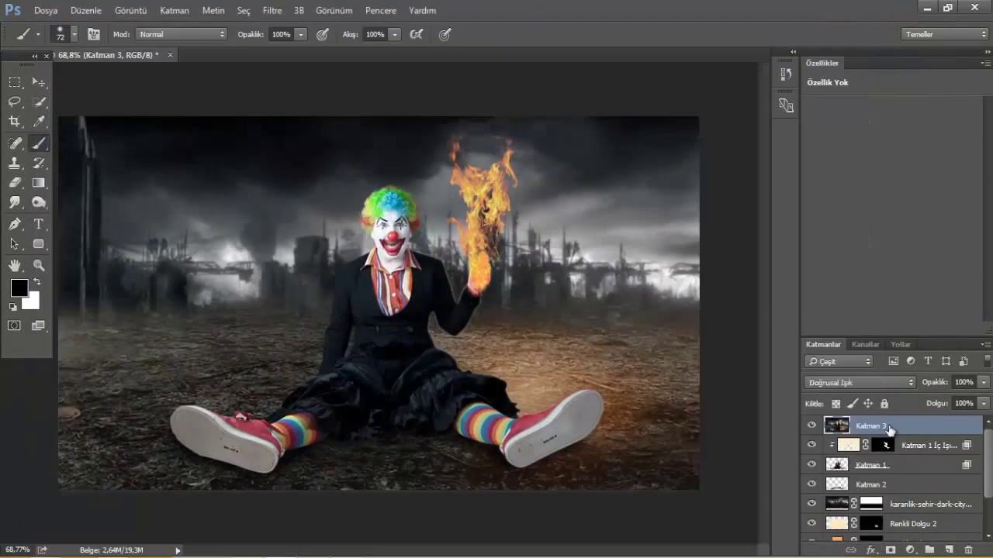
pyautogui.press('Delete')
# Add a new fog layer and choose a large cloud brush in light grey
pyautogui.click(948, 550)
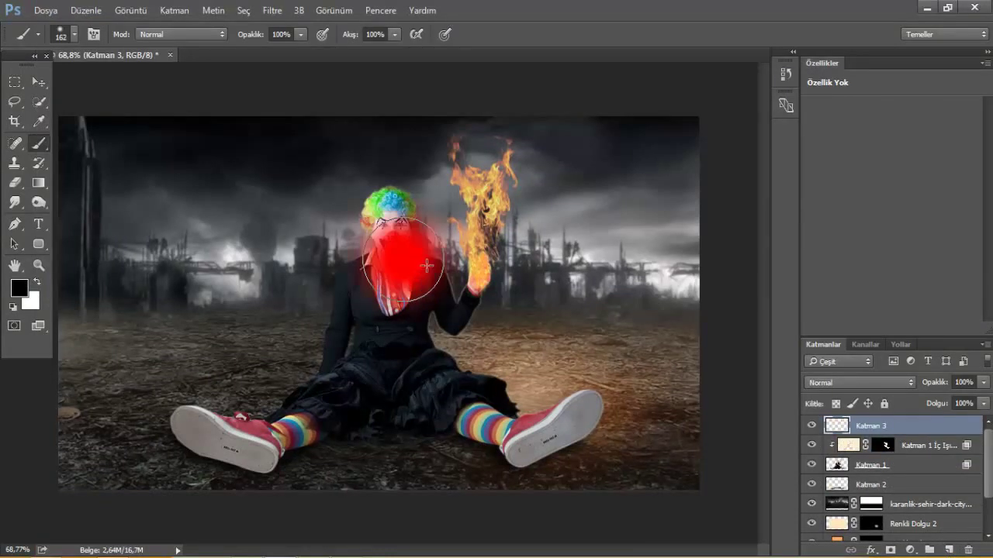
pyautogui.rightClick(257, 225)
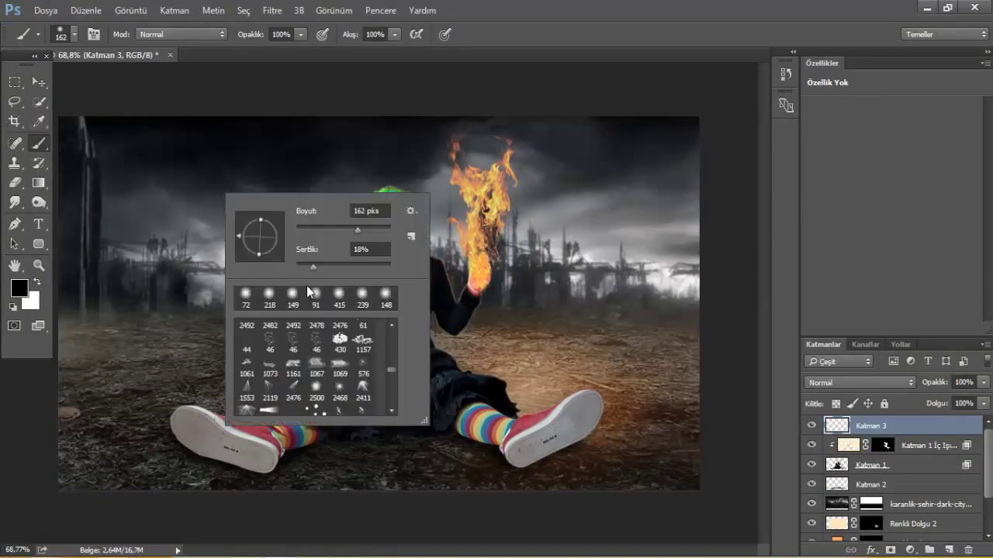
pyautogui.click(322, 375)
pyautogui.press('Return')
pyautogui.keyDown('alt'); pyautogui.click(232, 228); pyautogui.keyUp('alt')
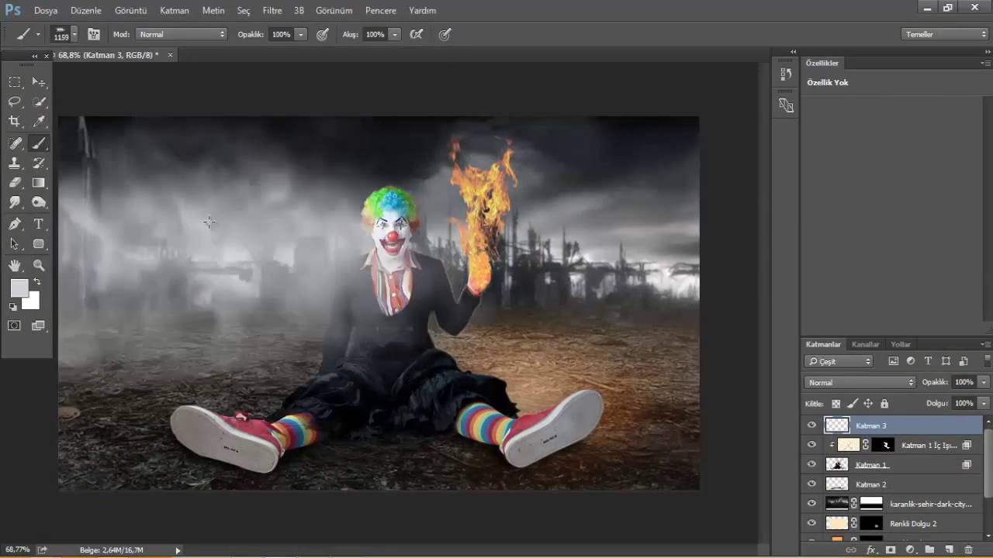
pyautogui.hotkey('ctrl', 'z')
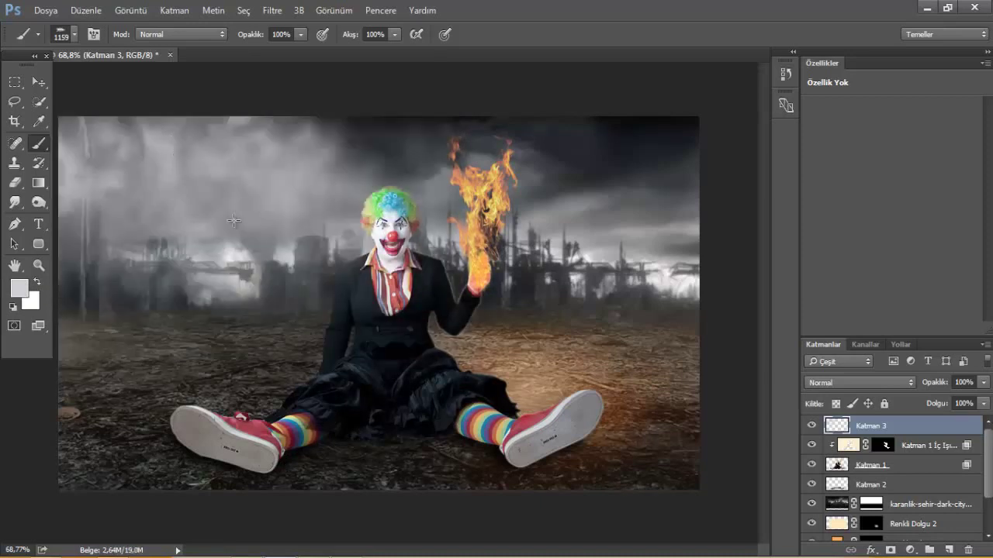
# Paint soft fog over the upper-left sky with the cloud brush sized about 832
pyautogui.scroll(-2, 337, 286)
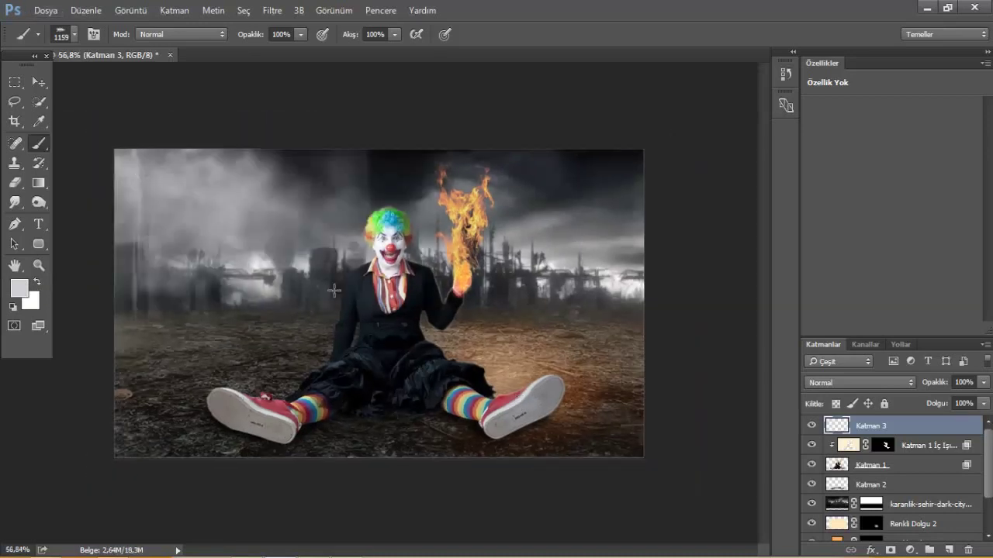
pyautogui.click(263, 198)
pyautogui.hotkey('ctrl', 'z')
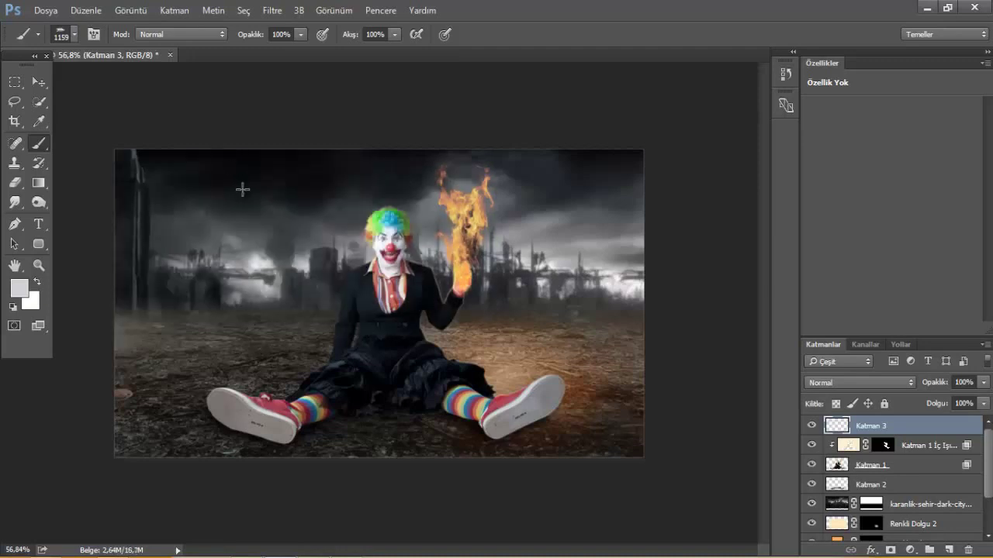
pyautogui.moveTo(243, 188); pyautogui.dragTo(154, 196)
pyautogui.click(203, 204)
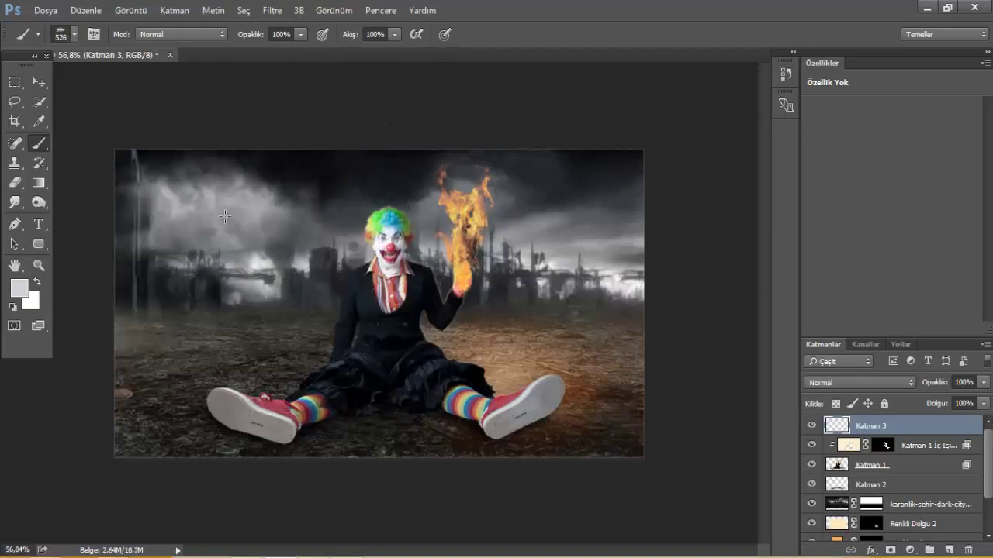
pyautogui.hotkey('ctrl', 'z')
pyautogui.moveTo(237, 202); pyautogui.dragTo(248, 213)
pyautogui.click(252, 221)
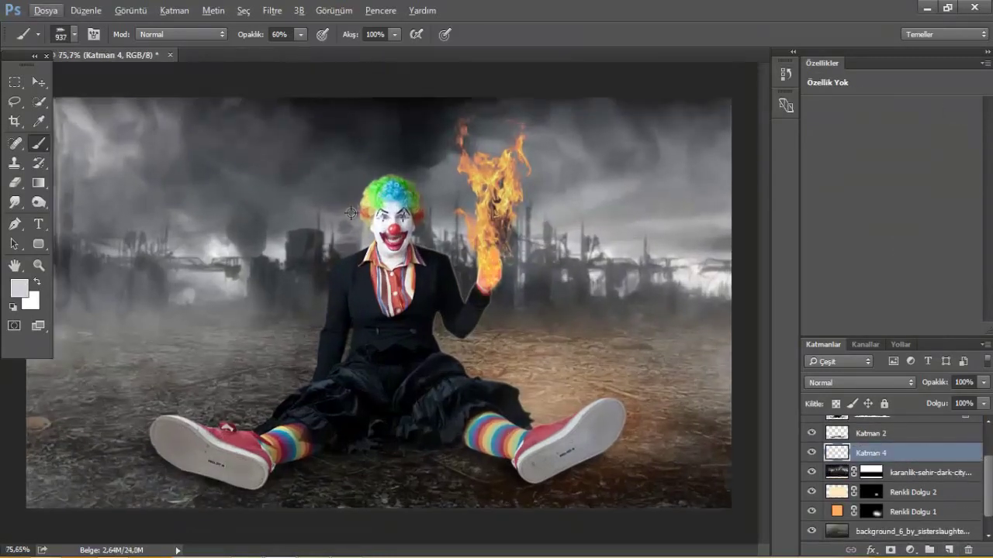
pyautogui.scroll(-1, 351, 212)
pyautogui.scroll(3, 886, 466)
# Stamp all visible layers into a new merged layer, Katman 5
pyautogui.click(899, 428)
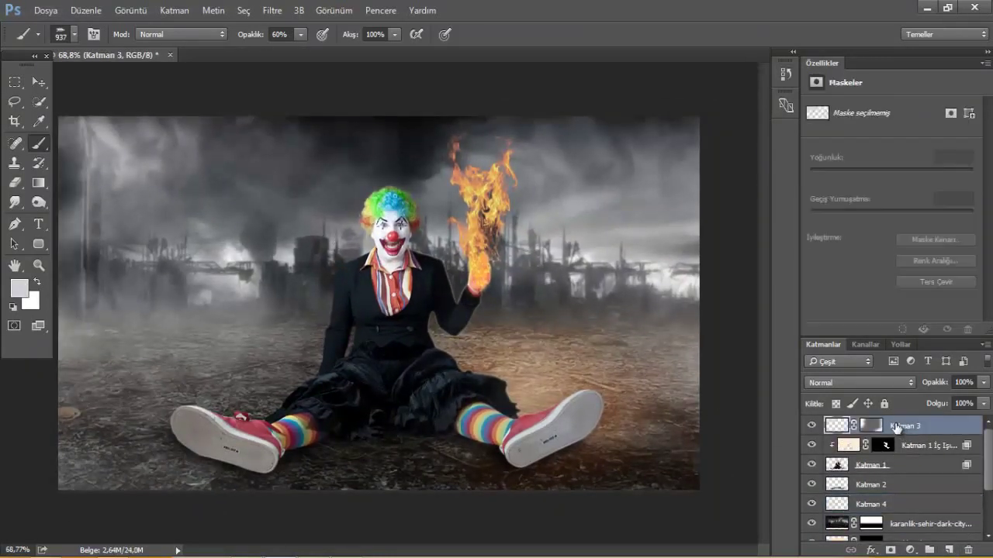
pyautogui.hotkey('ctrl', 'shift', 'alt', 'e')
pyautogui.click(264, 14)
pyautogui.moveTo(363, 177)
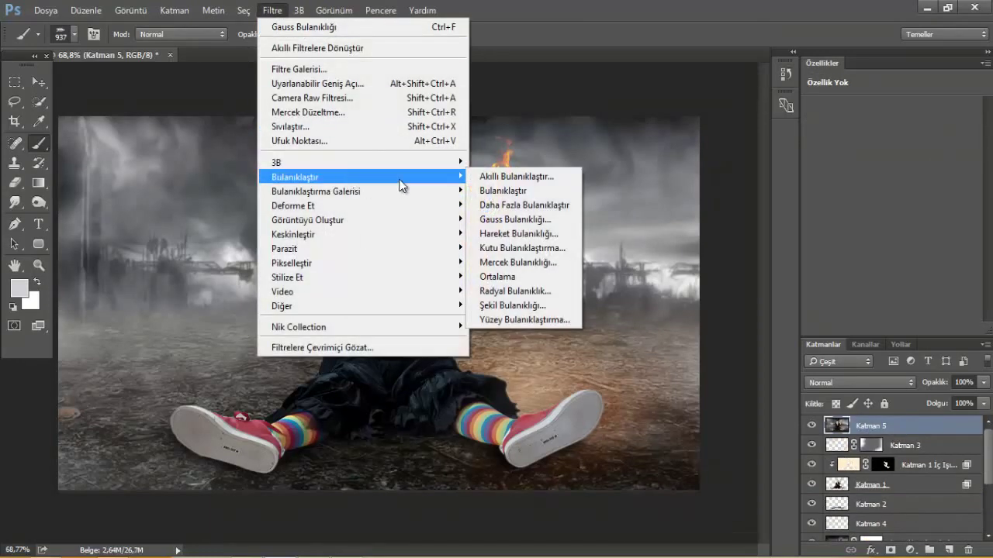
# Camera Raw grade: temperature +8, contrast +23, shadows +22, whites +6, vignette -42
pyautogui.click(365, 98)
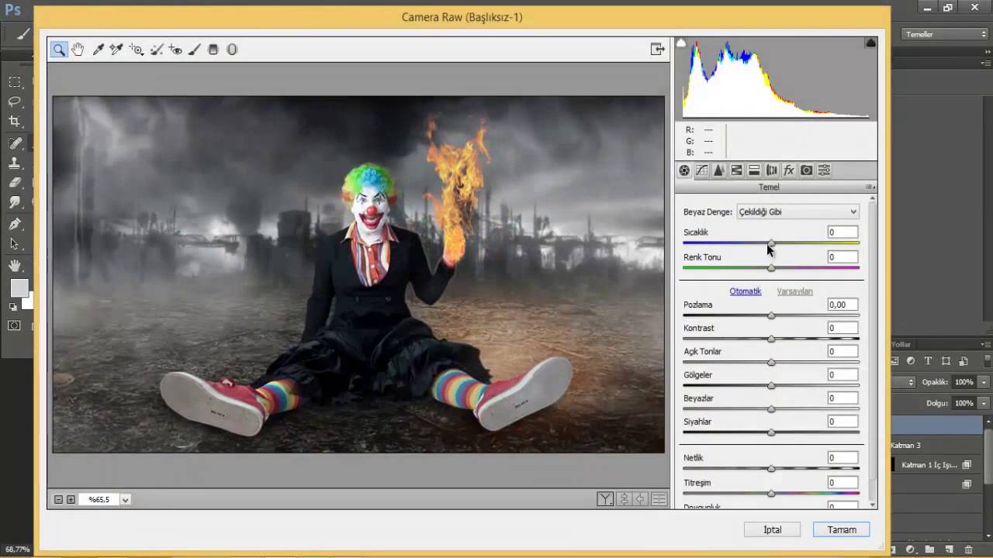
pyautogui.moveTo(771, 244); pyautogui.dragTo(779, 249)
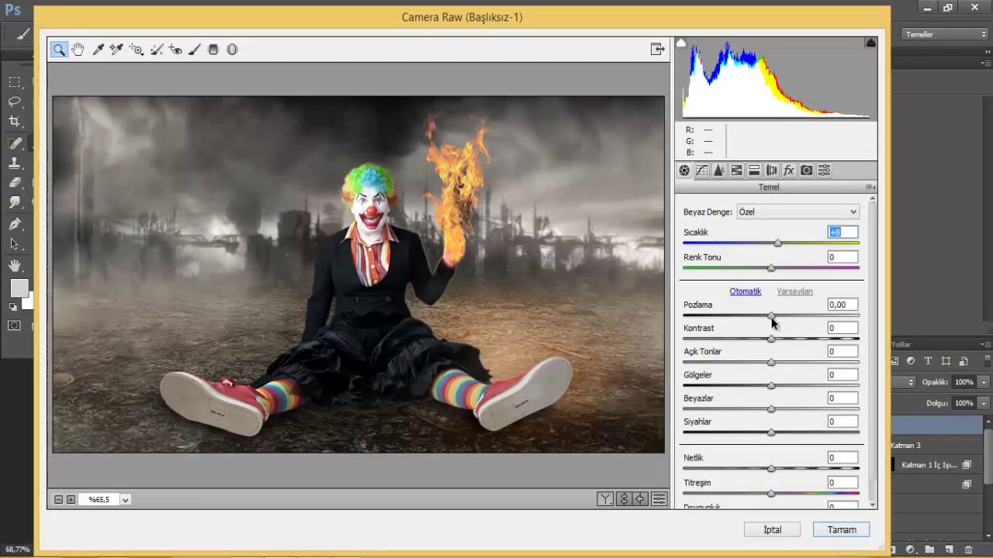
pyautogui.moveTo(771, 340); pyautogui.dragTo(791, 345)
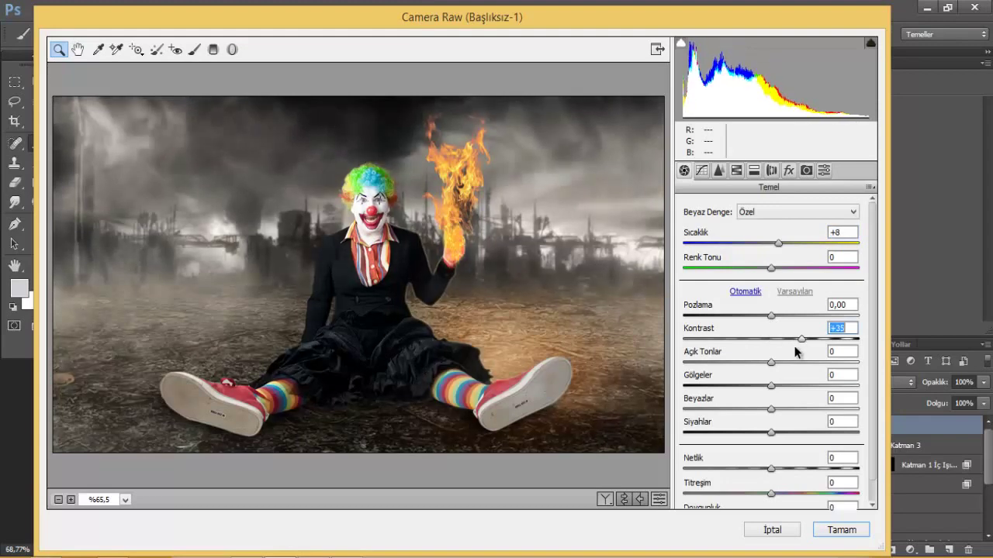
pyautogui.moveTo(771, 386); pyautogui.dragTo(793, 386)
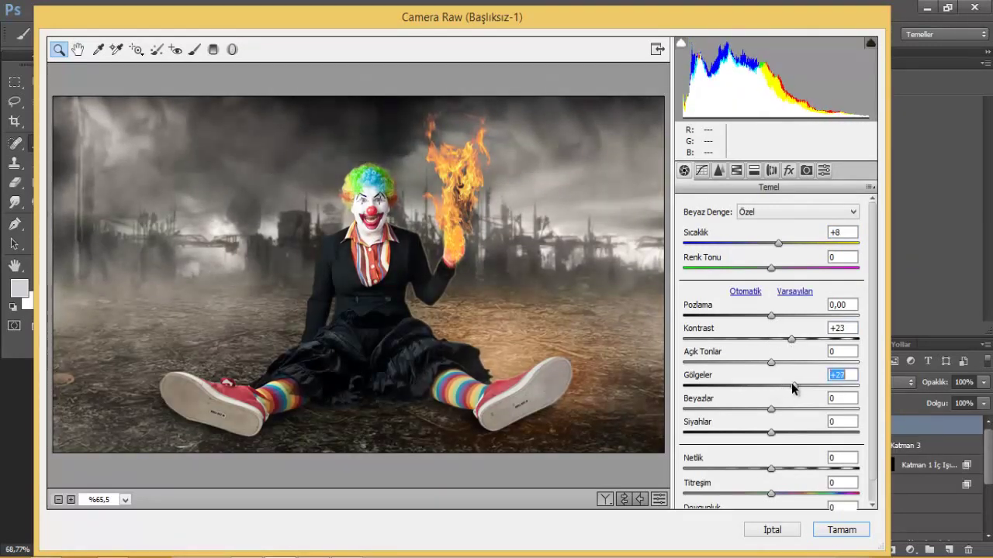
pyautogui.moveTo(770, 410)
pyautogui.mouseDown()
pyautogui.moveTo(742, 411)
pyautogui.moveTo(778, 415)
pyautogui.moveTo(776, 426)
pyautogui.mouseUp()
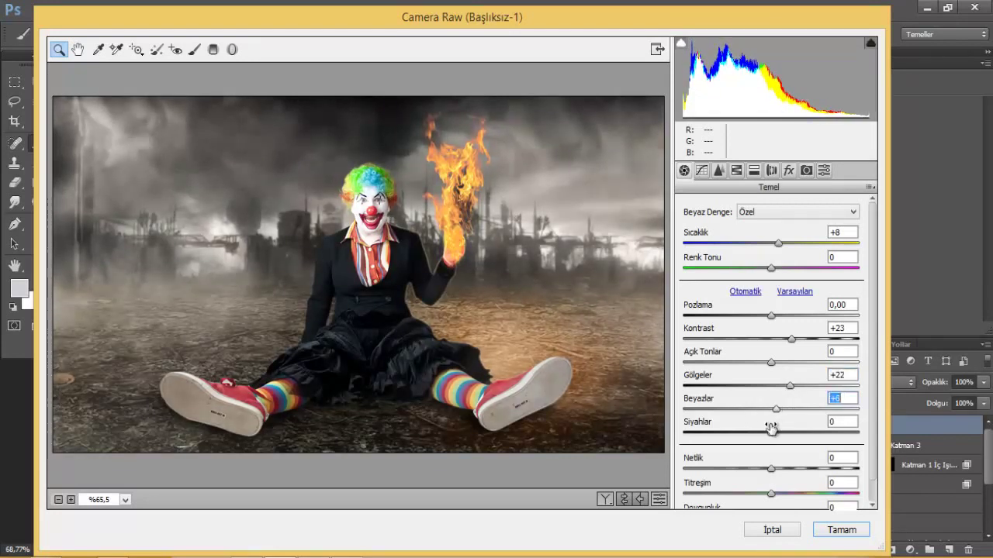
pyautogui.click(788, 171)
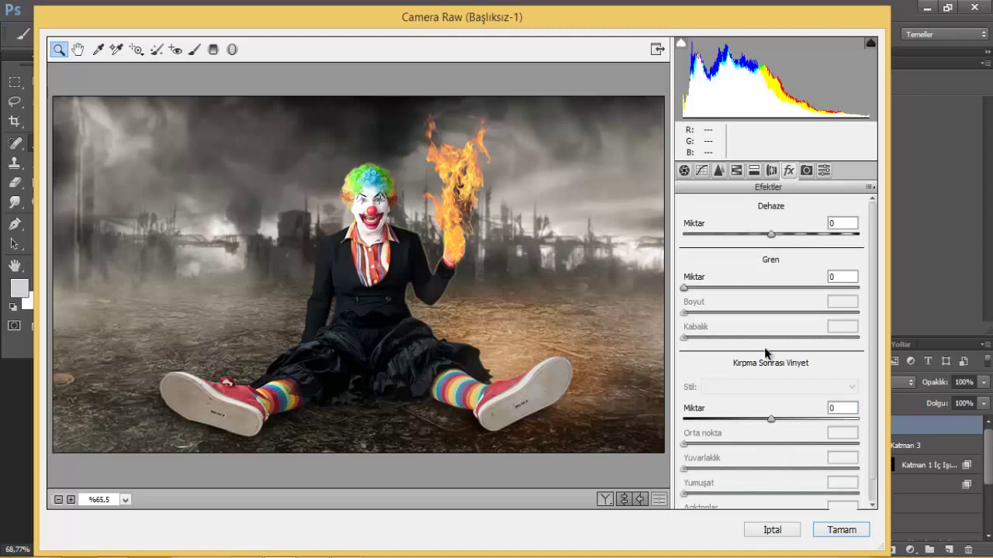
pyautogui.moveTo(771, 419); pyautogui.dragTo(735, 420)
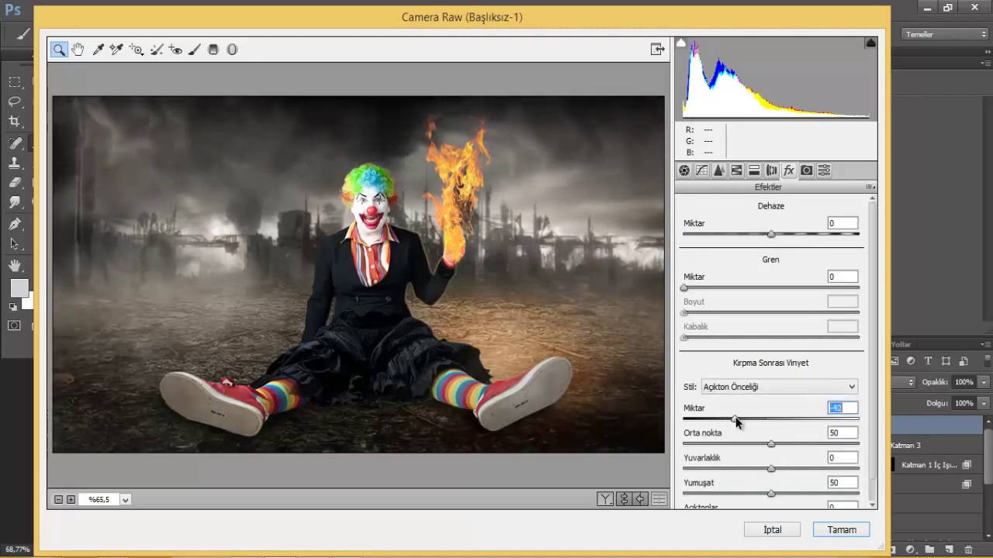
pyautogui.click(841, 530)
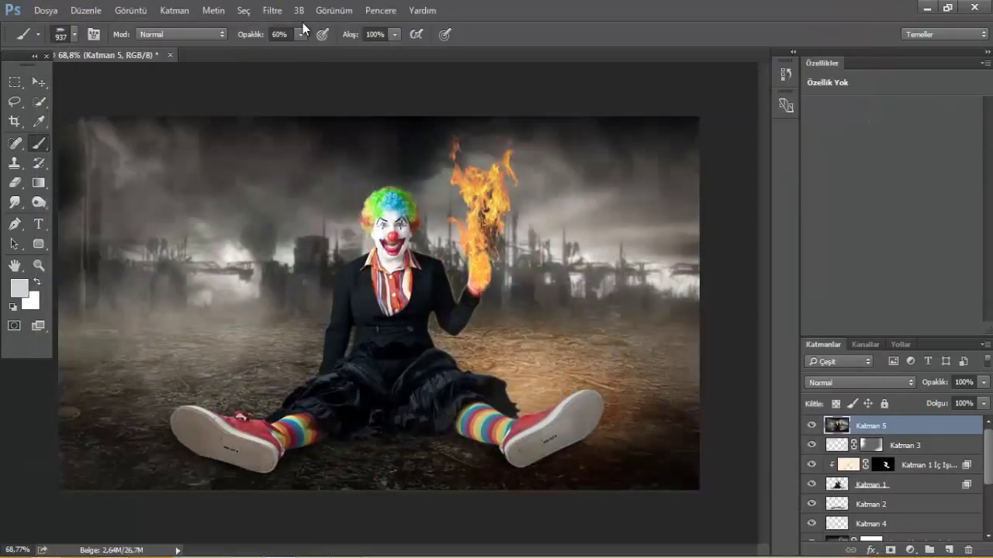
# Duplicate the merged layer and run Color Efex Pro 4 from Nik Collection on it
pyautogui.click(272, 10)
pyautogui.click(890, 425)
pyautogui.hotkey('ctrl', 'j')
pyautogui.click(273, 10)
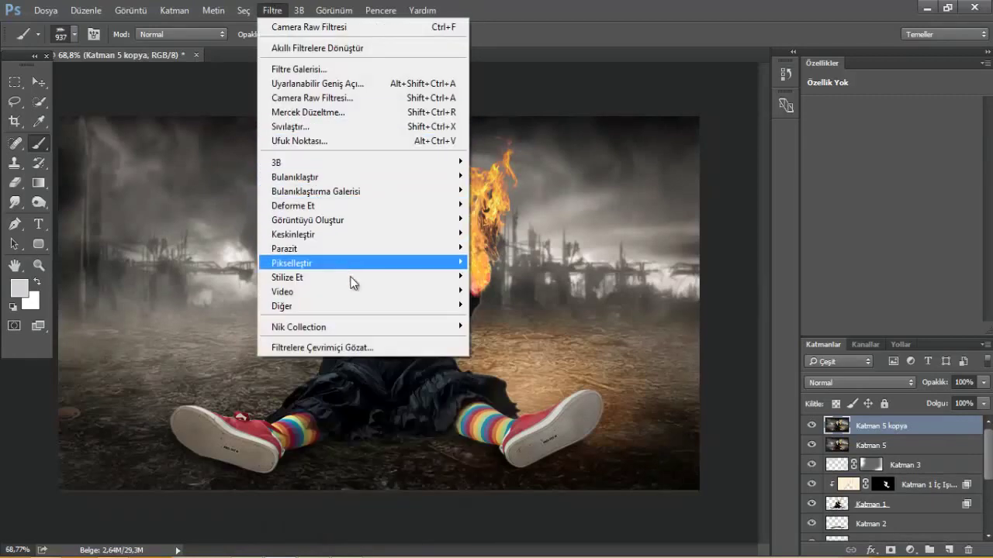
pyautogui.moveTo(299, 327)
pyautogui.click(497, 341)
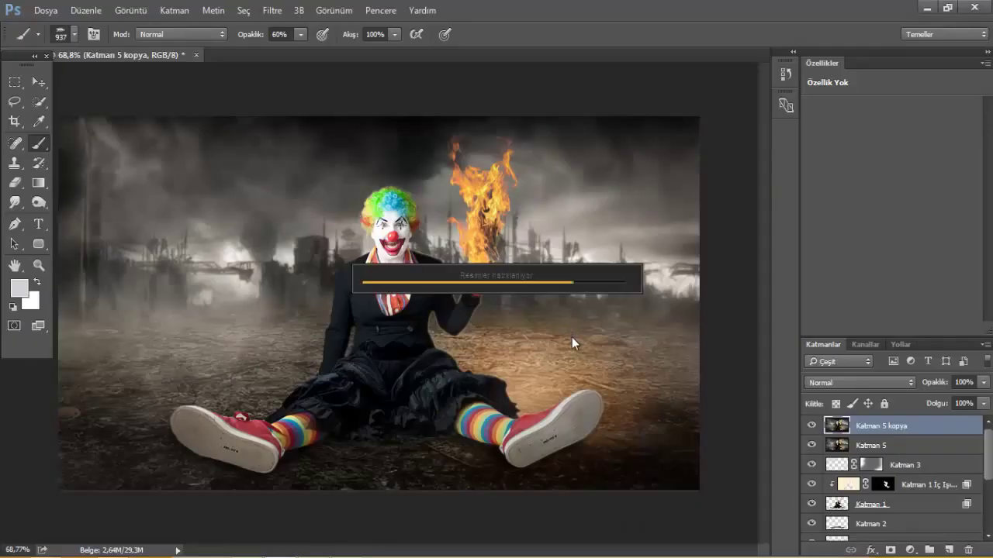
# Add a Curves layer lifting blue and lowering red, with an empty layer above it
pyautogui.click(910, 550)
pyautogui.click(882, 306)
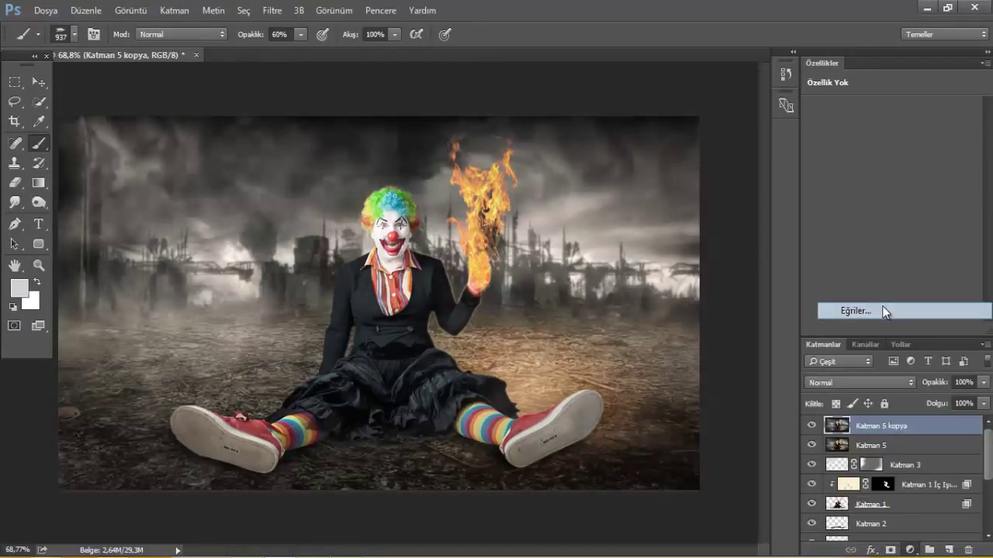
pyautogui.click(878, 127)
pyautogui.click(884, 167)
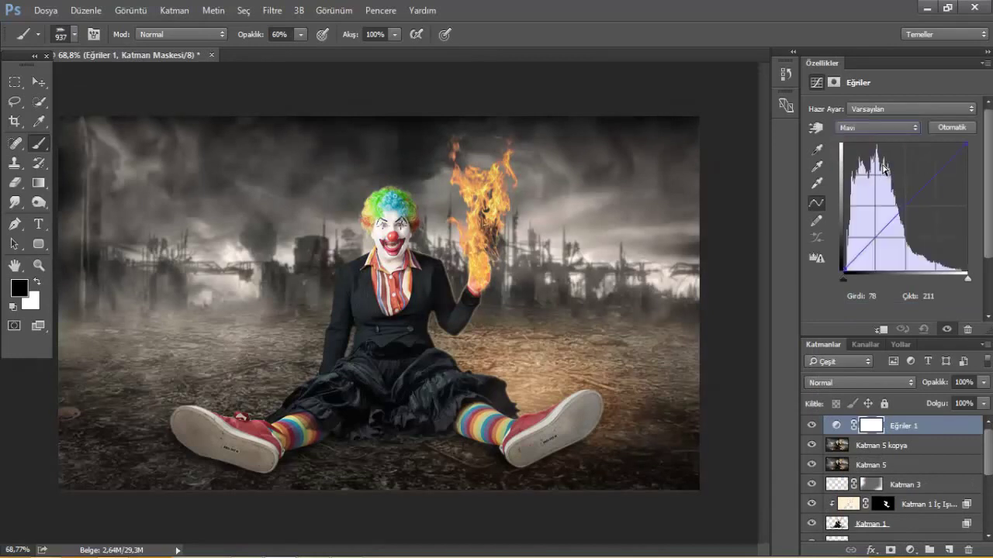
pyautogui.moveTo(850, 269); pyautogui.dragTo(842, 264)
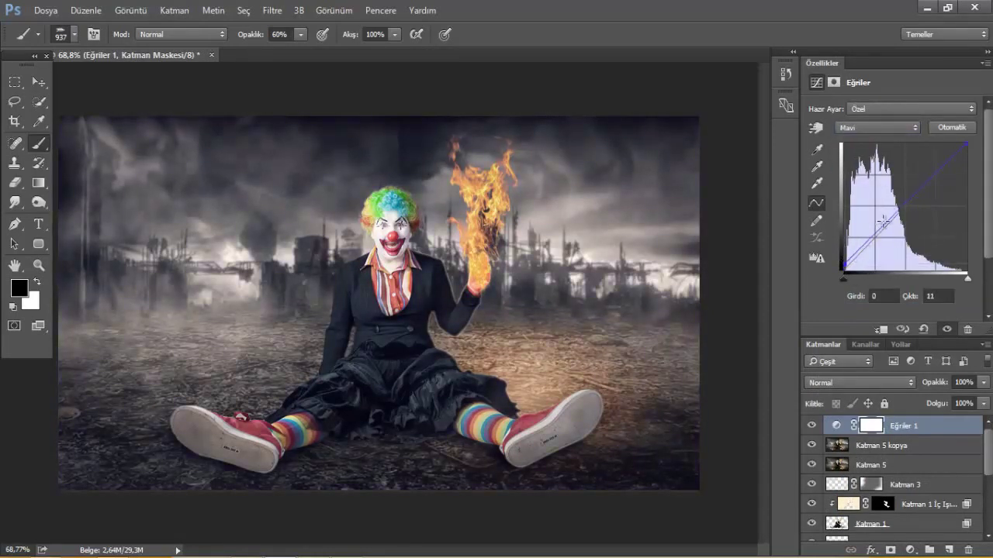
pyautogui.click(869, 127)
pyautogui.click(877, 147)
pyautogui.moveTo(905, 207); pyautogui.dragTo(903, 215)
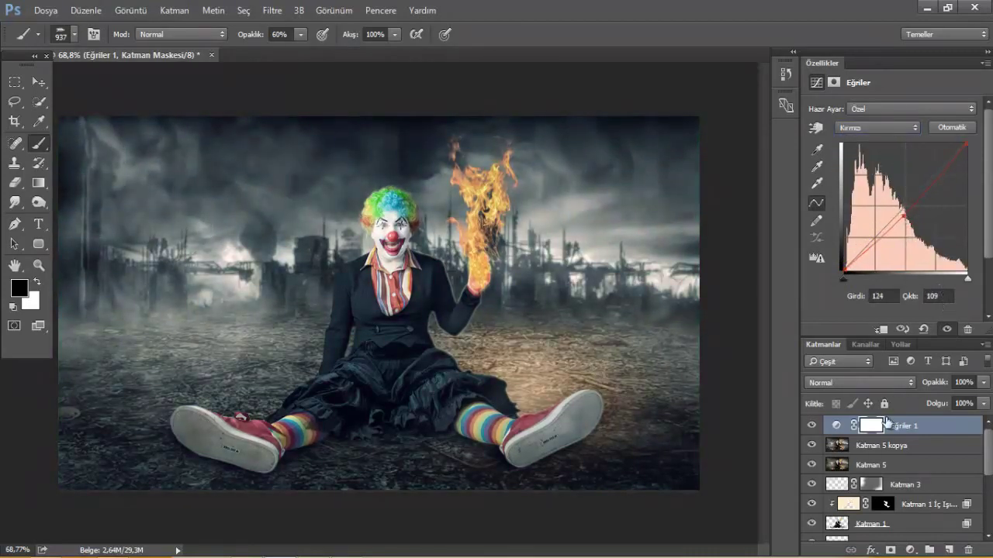
pyautogui.click(949, 550)
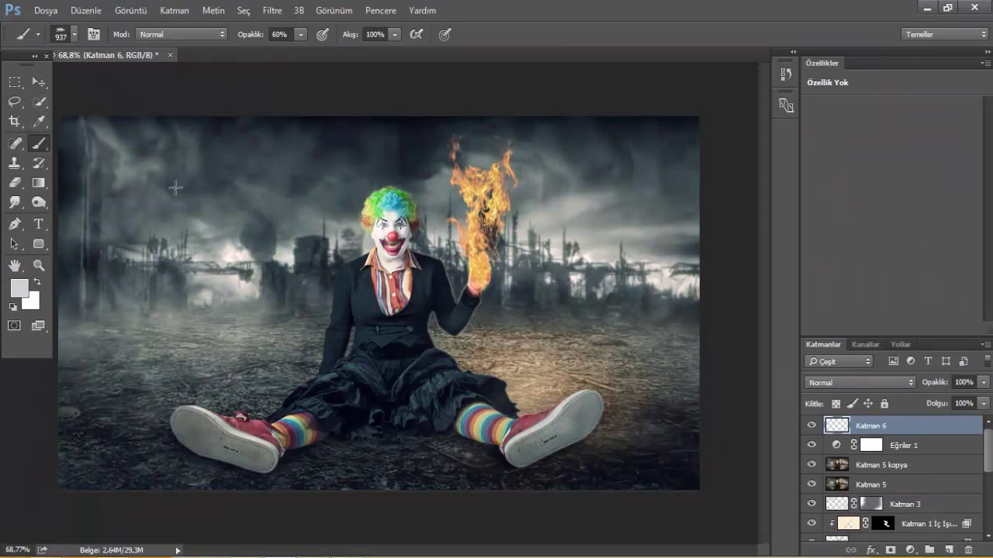
# Set up a soft round black brush at very low opacity
pyautogui.click(12, 308)
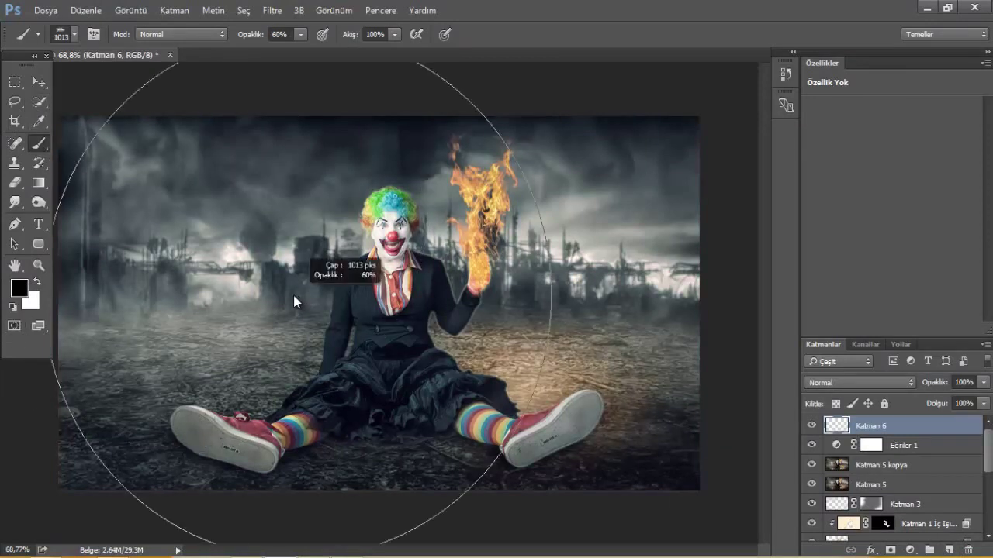
pyautogui.moveTo(293, 296); pyautogui.dragTo(185, 269)
pyautogui.scroll(-2, 184, 269)
pyautogui.moveTo(434, 256); pyautogui.dragTo(630, 285)
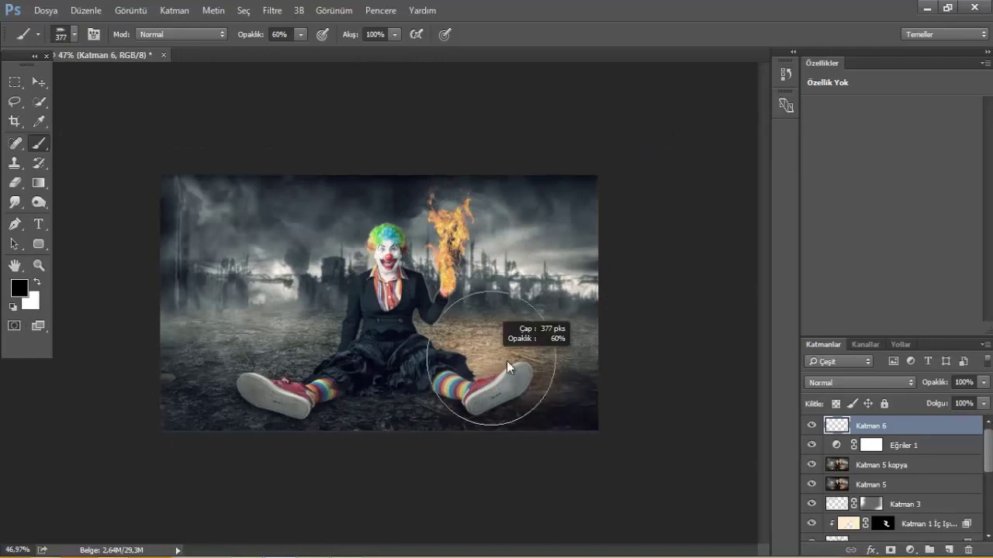
pyautogui.moveTo(486, 372); pyautogui.dragTo(652, 385)
pyautogui.moveTo(450, 367); pyautogui.dragTo(457, 268)
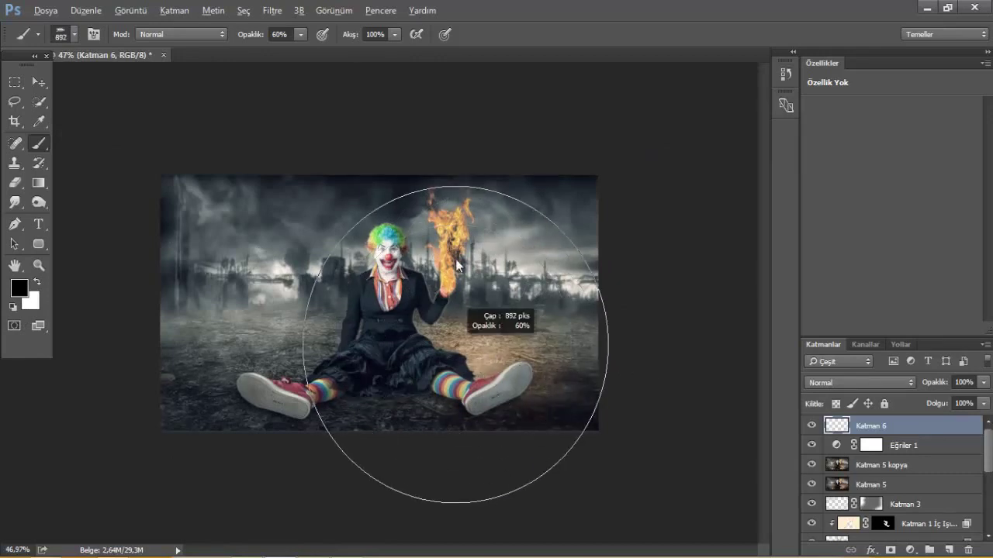
pyautogui.moveTo(509, 321); pyautogui.dragTo(441, 302)
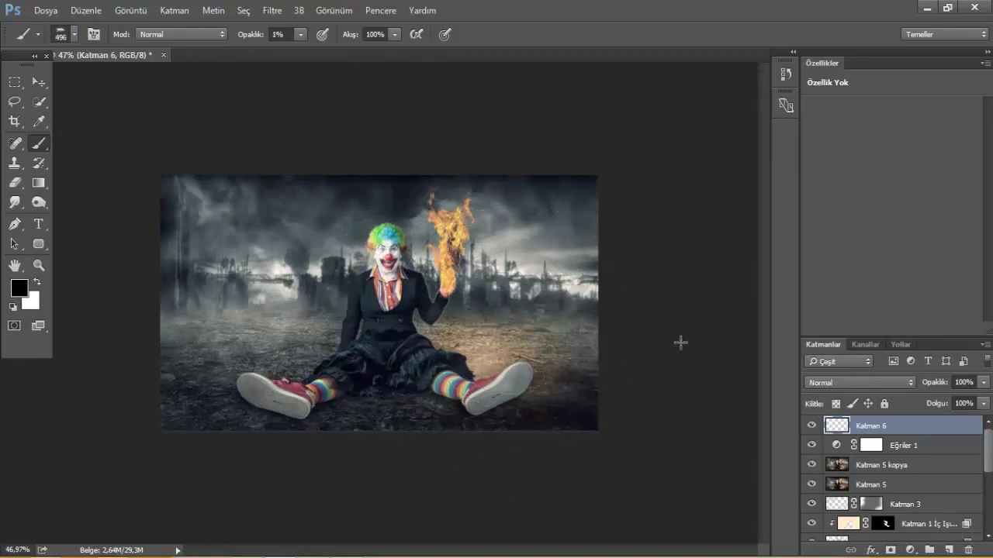
pyautogui.click(74, 34)
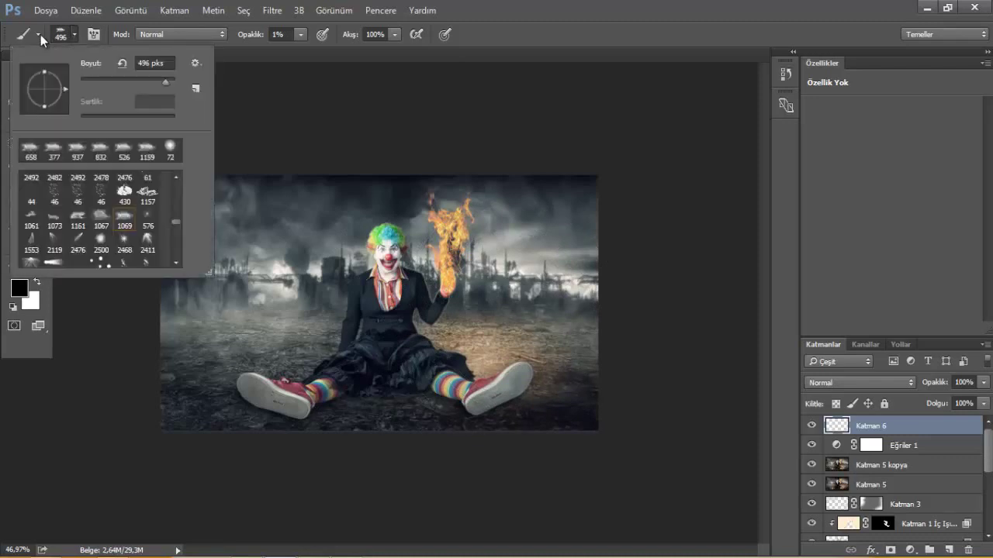
pyautogui.doubleClick(170, 148)
pyautogui.moveTo(354, 232); pyautogui.dragTo(608, 312)
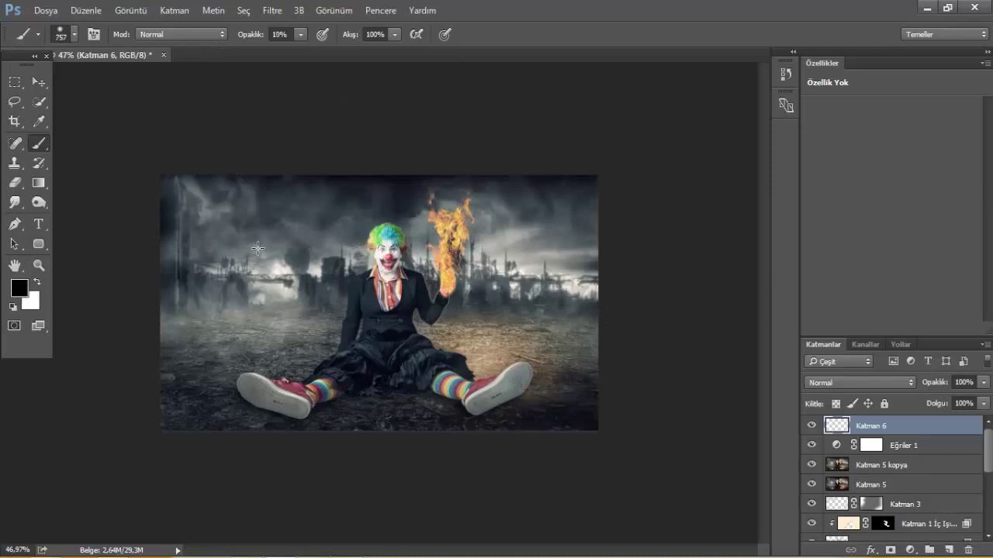
# Darken the smoky top-left sky and the ground around the clown's feet on Katman 6
pyautogui.moveTo(211, 167); pyautogui.dragTo(138, 228)
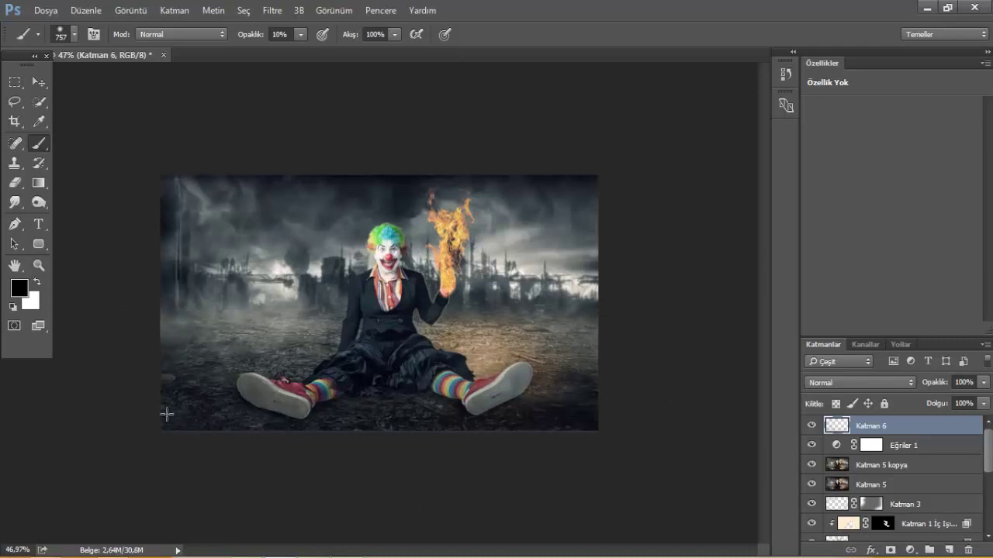
pyautogui.scroll(2, 231, 388)
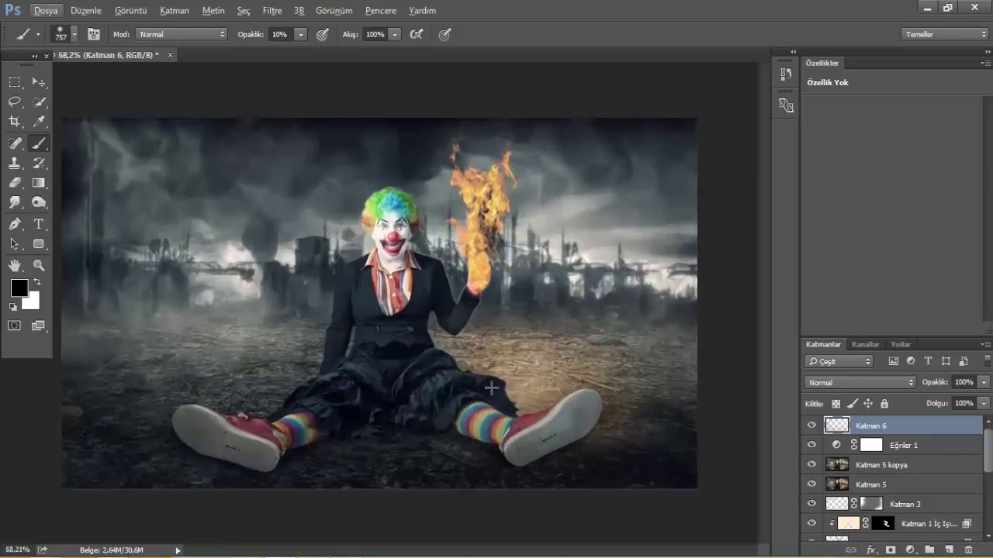
pyautogui.moveTo(181, 451); pyautogui.dragTo(597, 486)
pyautogui.scroll(-1, 528, 431)
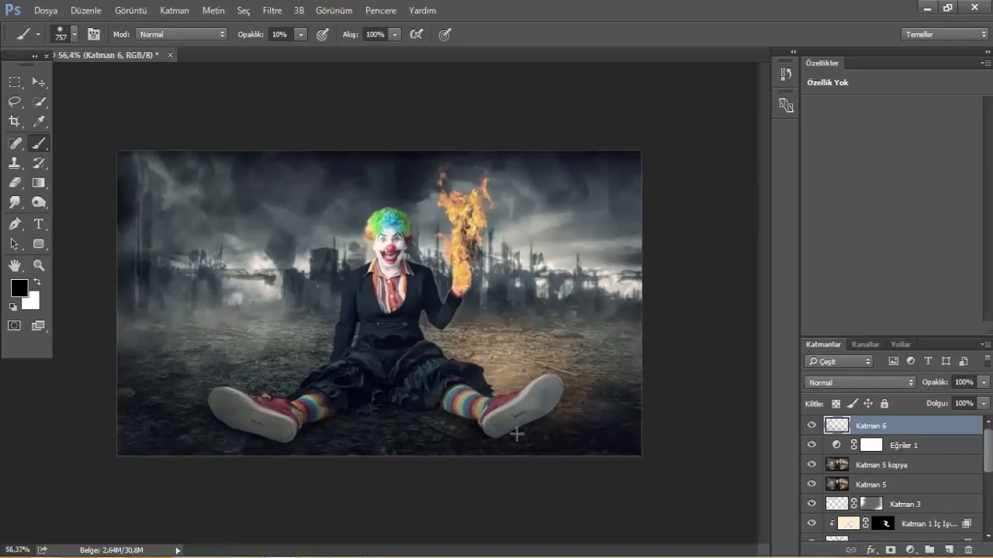
# Mask Katman 6 to hide parts of the darkening, then stamp visible into Katman 7
pyautogui.click(888, 549)
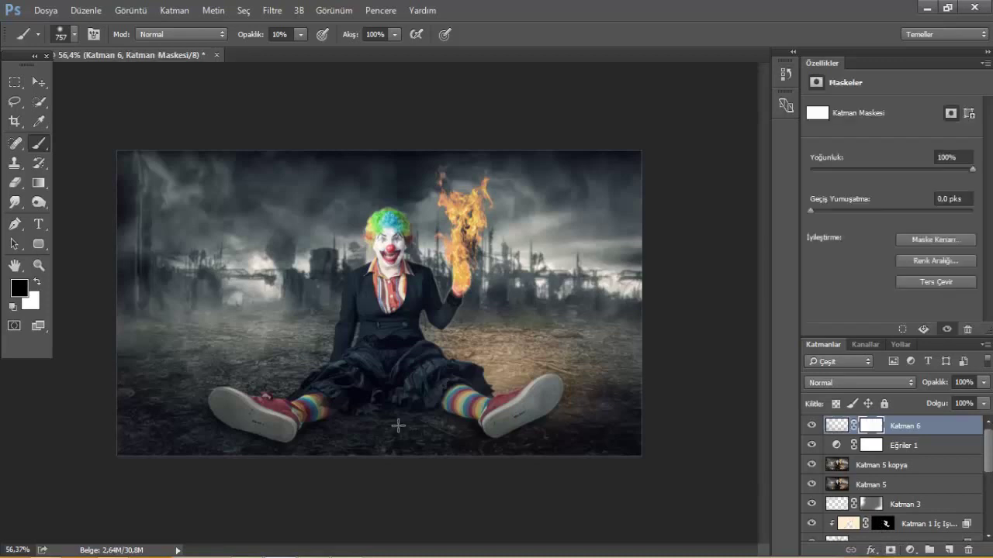
pyautogui.press('x')
pyautogui.moveTo(362, 404)
pyautogui.mouseDown()
pyautogui.moveTo(443, 432)
pyautogui.moveTo(462, 415)
pyautogui.moveTo(296, 419)
pyautogui.mouseUp()
pyautogui.moveTo(439, 404); pyautogui.dragTo(233, 218)
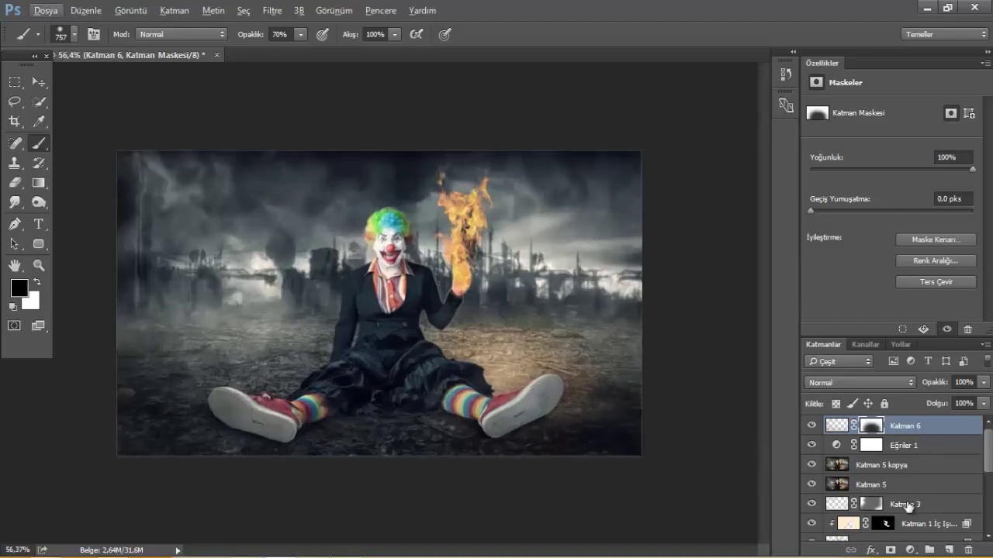
pyautogui.hotkey('ctrl', 'shift', 'alt', 'e')
# Apply a subtle 2.3-pixel Gaussian blur to Katman 7
pyautogui.click(273, 10)
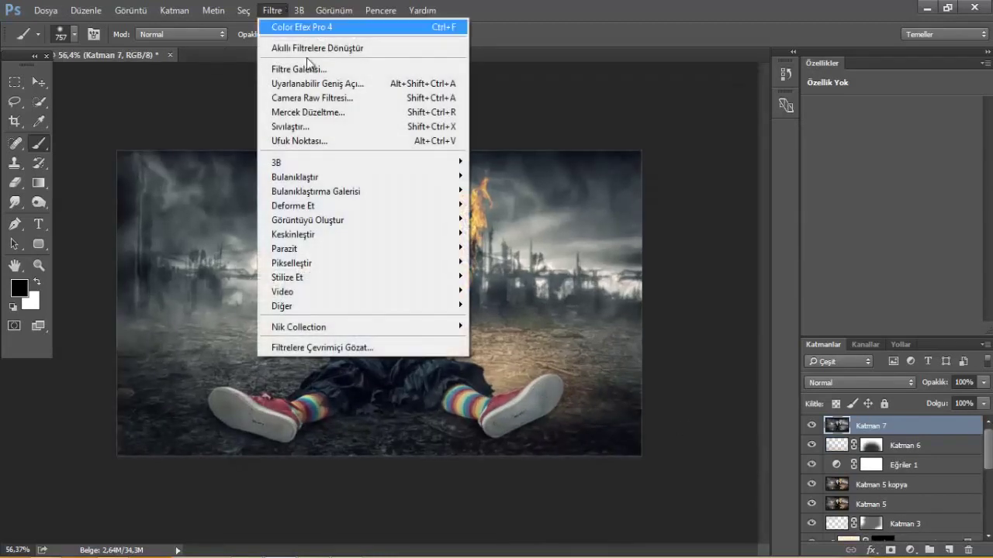
pyautogui.click(504, 217)
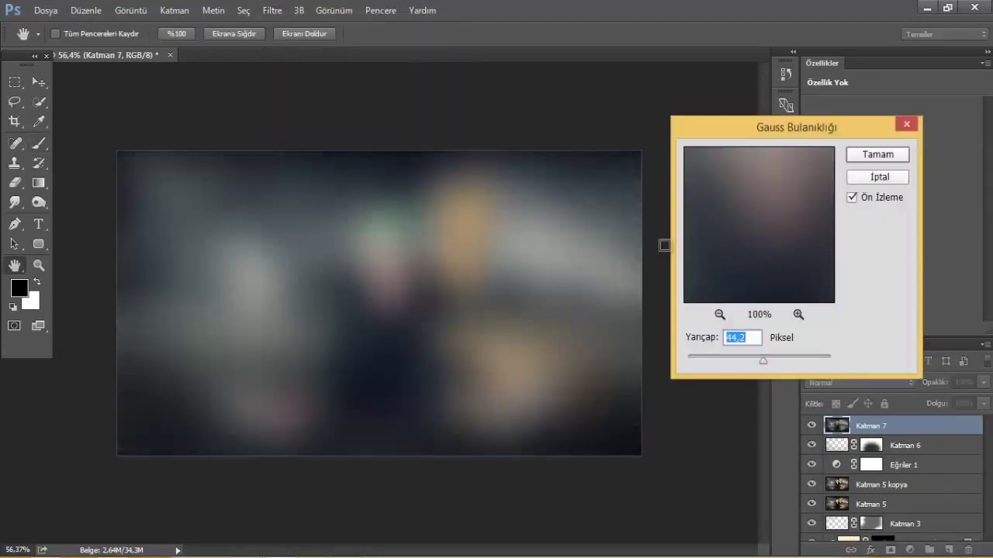
pyautogui.moveTo(715, 359); pyautogui.dragTo(700, 359)
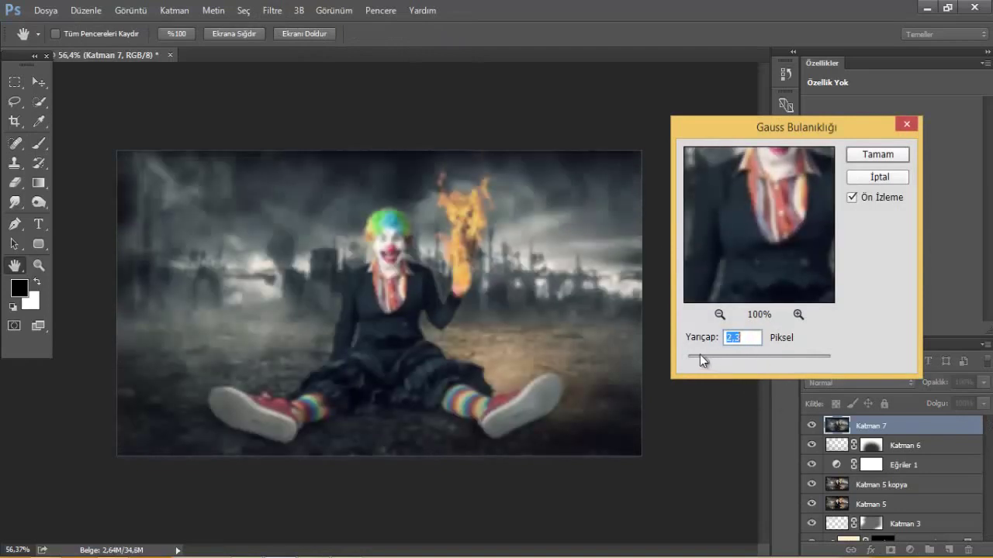
pyautogui.click(865, 159)
# Mask Katman 7 and paint black over the clown's head, body, legs and shoes
pyautogui.press('b')
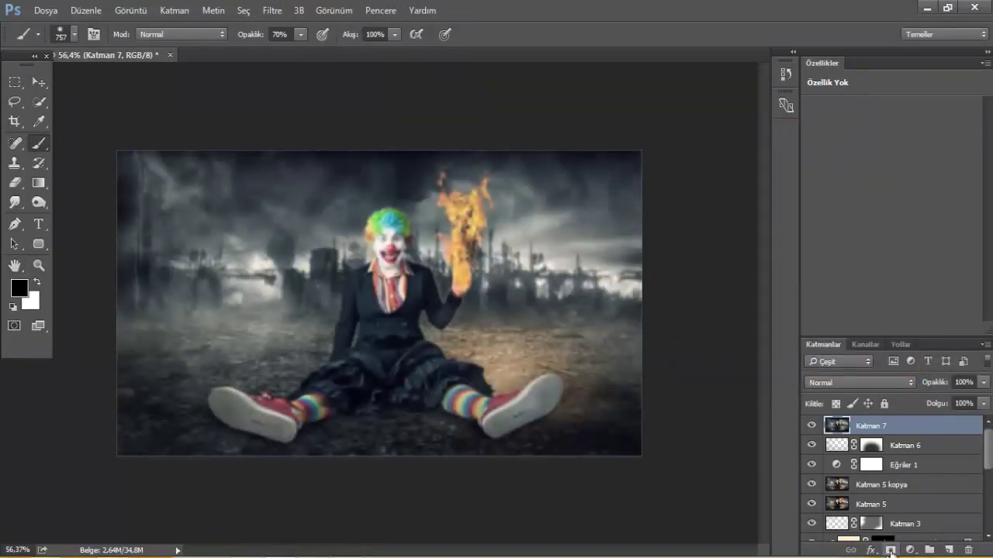
pyautogui.click(890, 550)
pyautogui.scroll(3, 425, 326)
pyautogui.press('0')
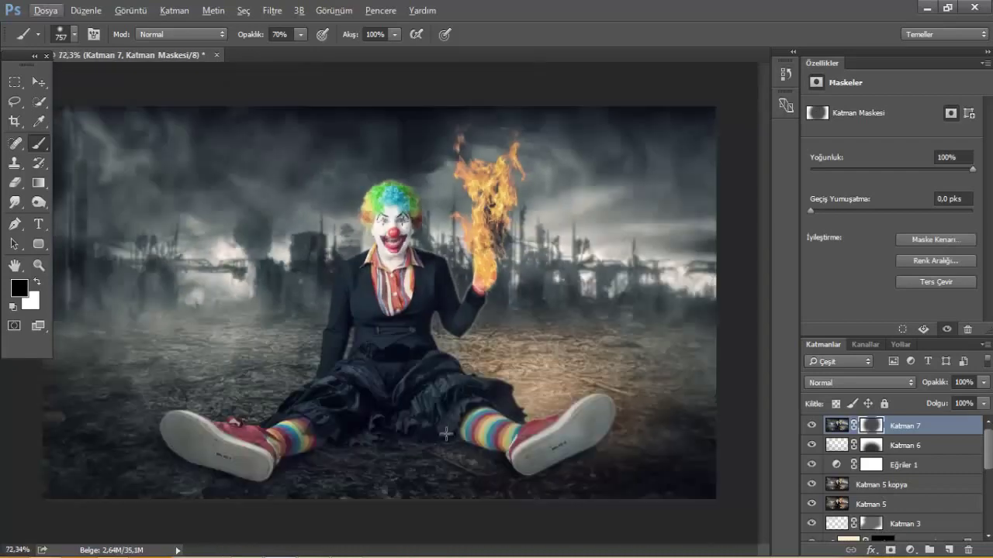
pyautogui.press('x')
pyautogui.moveTo(457, 241); pyautogui.dragTo(401, 287)
pyautogui.scroll(-3, 401, 287)
pyautogui.press('x')
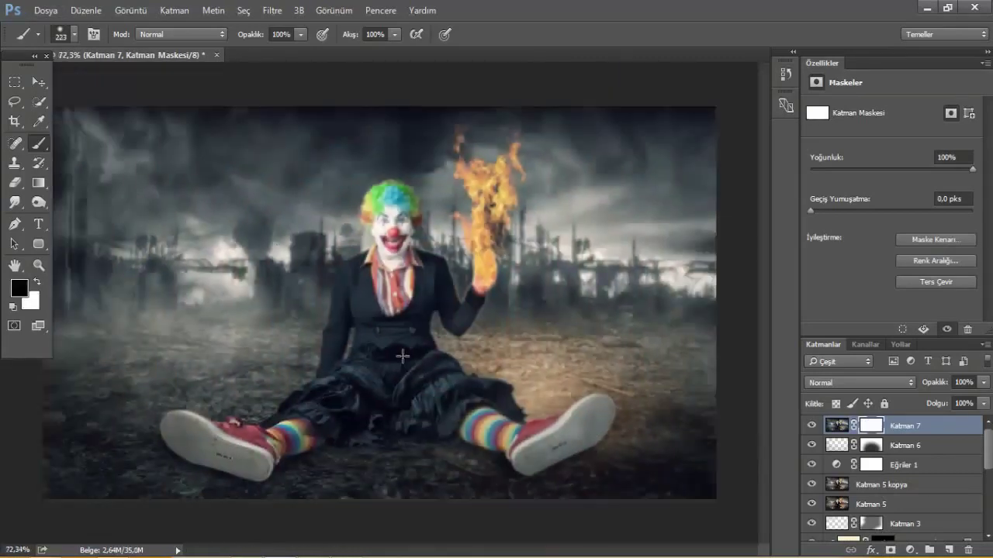
pyautogui.moveTo(320, 398); pyautogui.dragTo(516, 400)
pyautogui.moveTo(435, 282); pyautogui.dragTo(469, 496)
pyautogui.moveTo(482, 227); pyautogui.dragTo(321, 253)
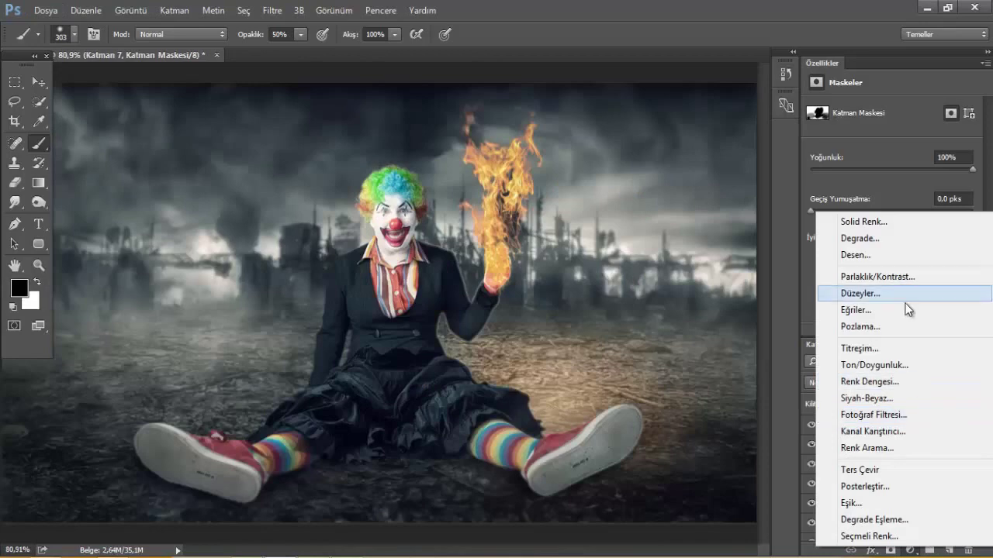
# Add a Hue/Saturation layer at saturation -23 with its mask filled black
pyautogui.click(905, 368)
pyautogui.moveTo(891, 193); pyautogui.dragTo(872, 194)
pyautogui.hotkey('ctrl', 'i')
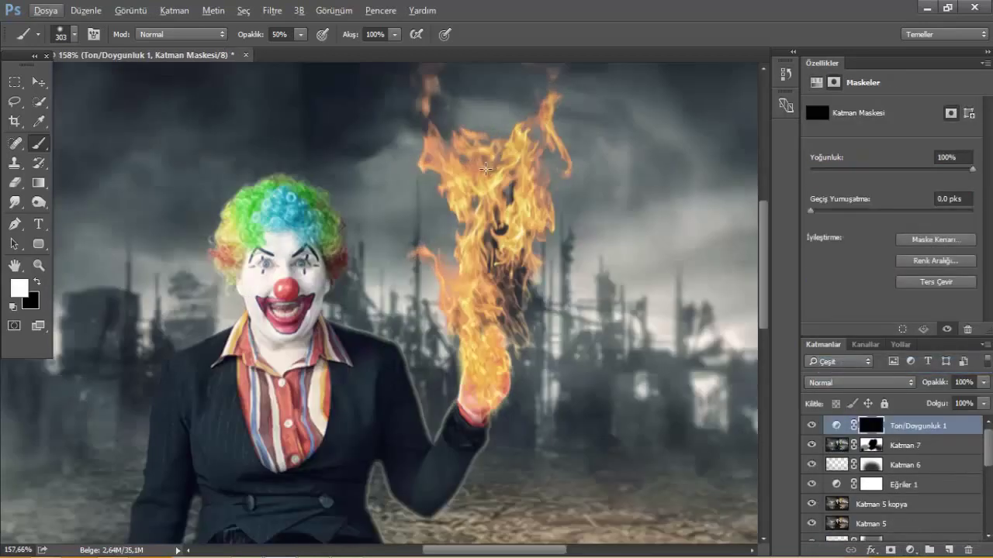
pyautogui.scroll(2, 433, 310)
pyautogui.click(871, 445)
pyautogui.press('x')
pyautogui.scroll(-2, 342, 481)
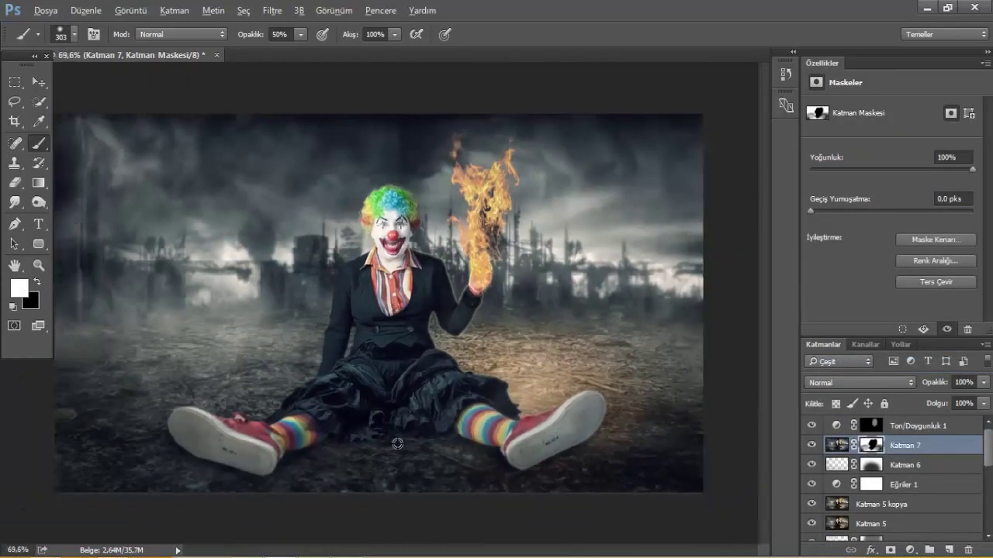
pyautogui.scroll(-2, 388, 356)
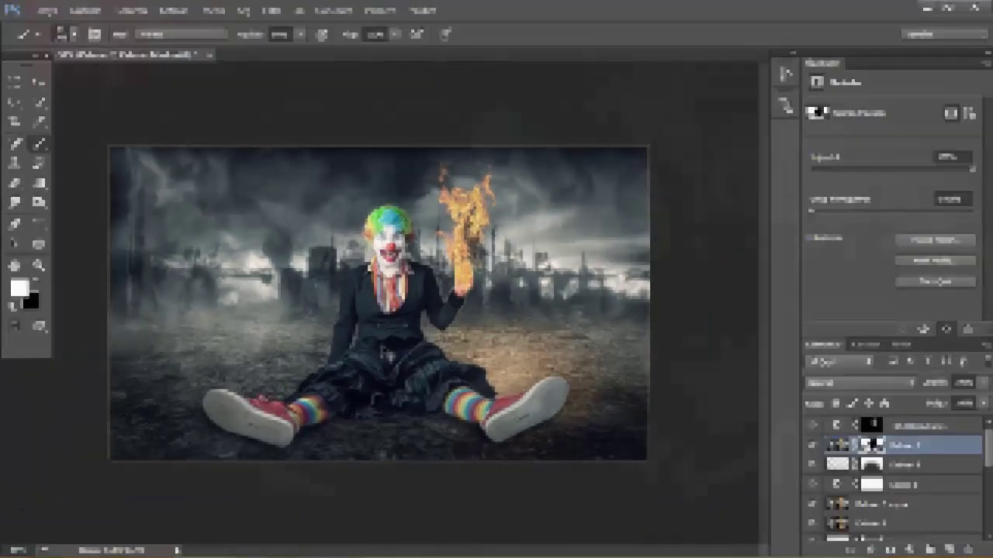